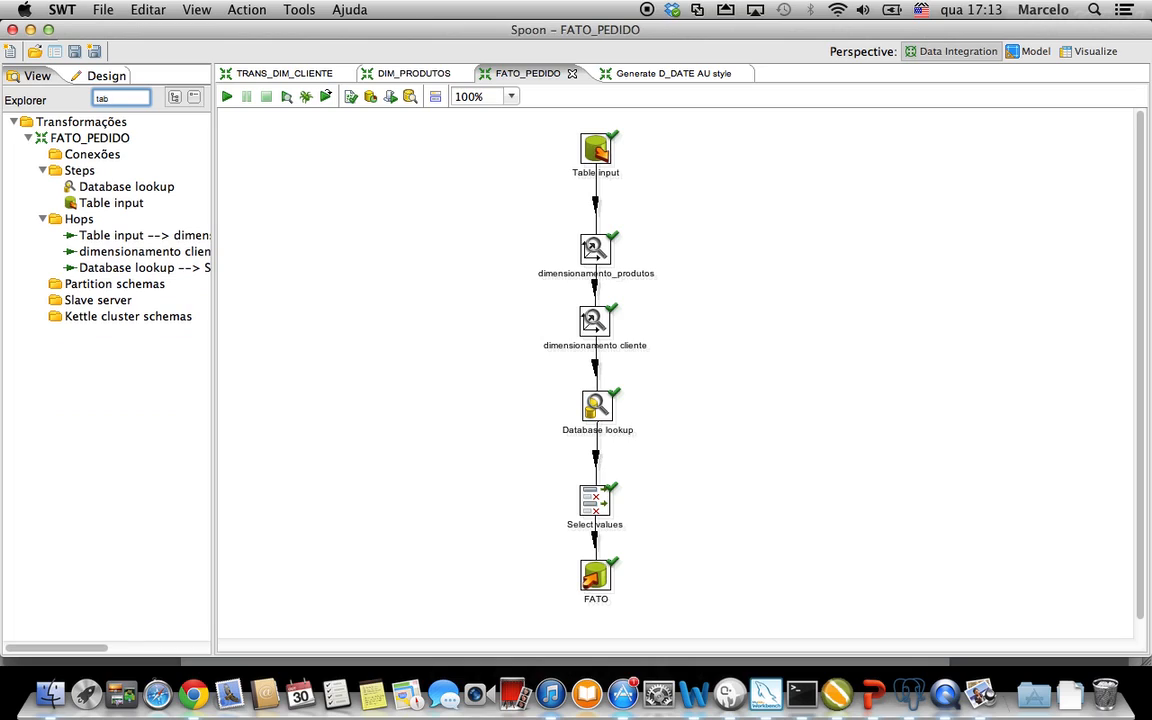
Clear the explorer's search filter and create a new transformation
{"action": "left_click", "coordinate": [309, 208]}
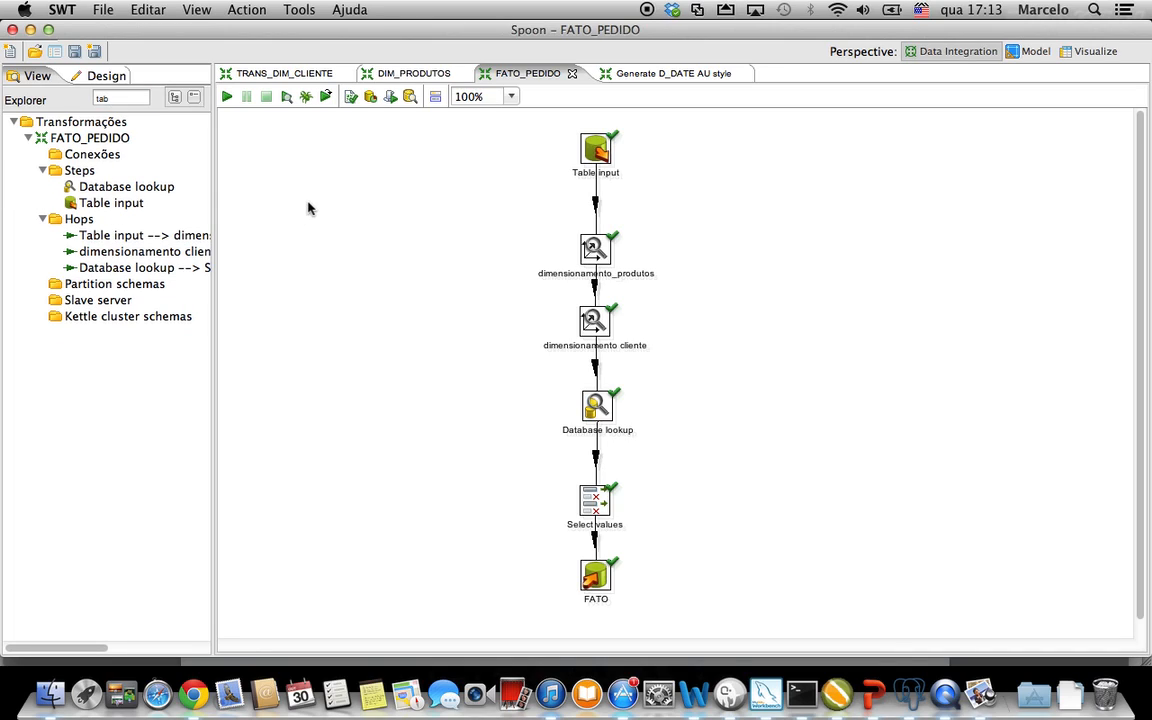
{"action": "left_click", "coordinate": [128, 101]}
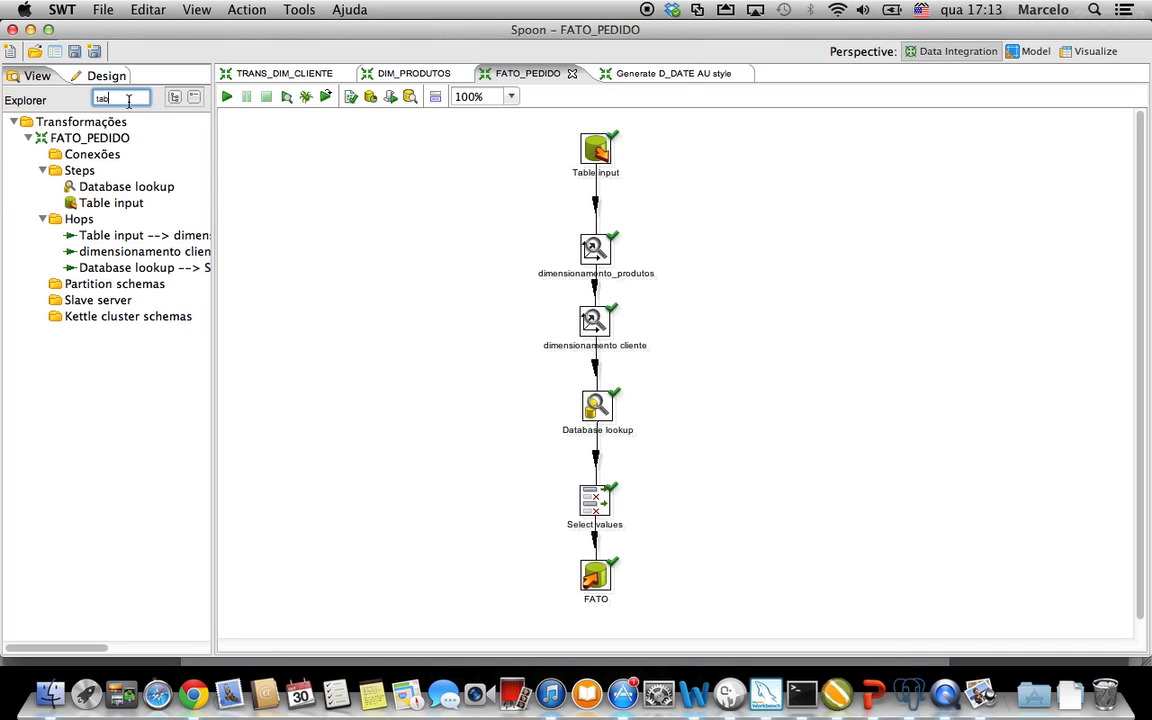
{"action": "key", "text": "BackSpace"}
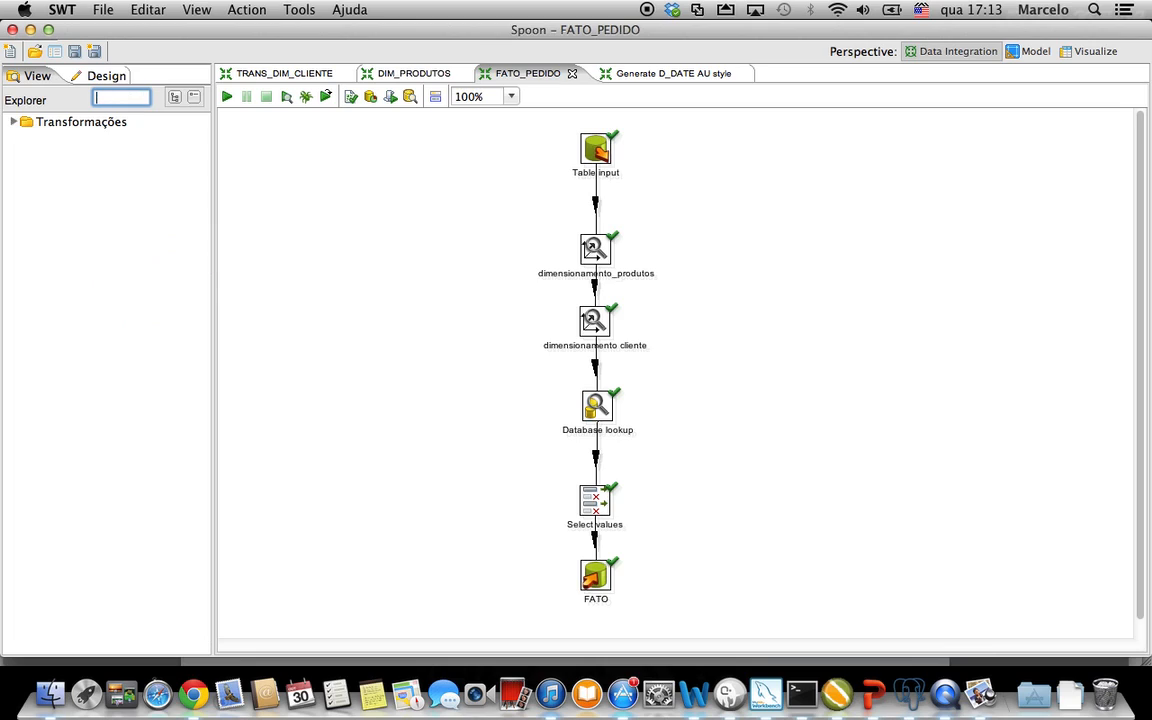
{"action": "left_click", "coordinate": [104, 10]}
{"action": "mouse_move", "coordinate": [190, 31]}
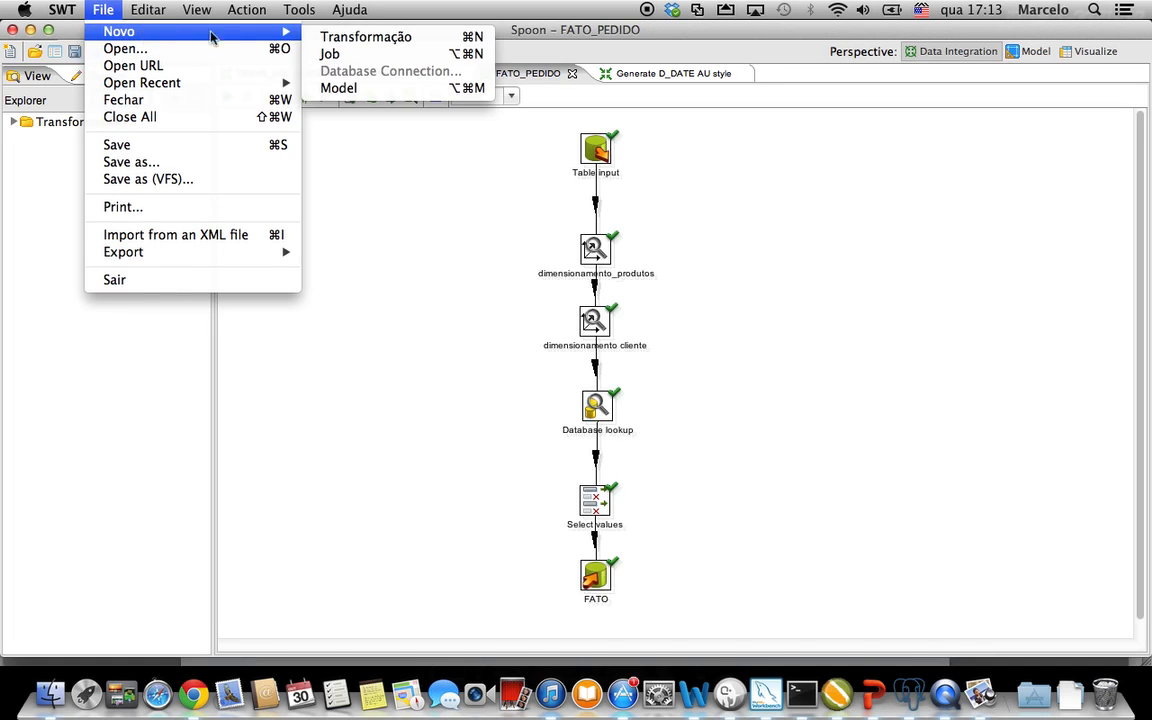
{"action": "left_click", "coordinate": [347, 40]}
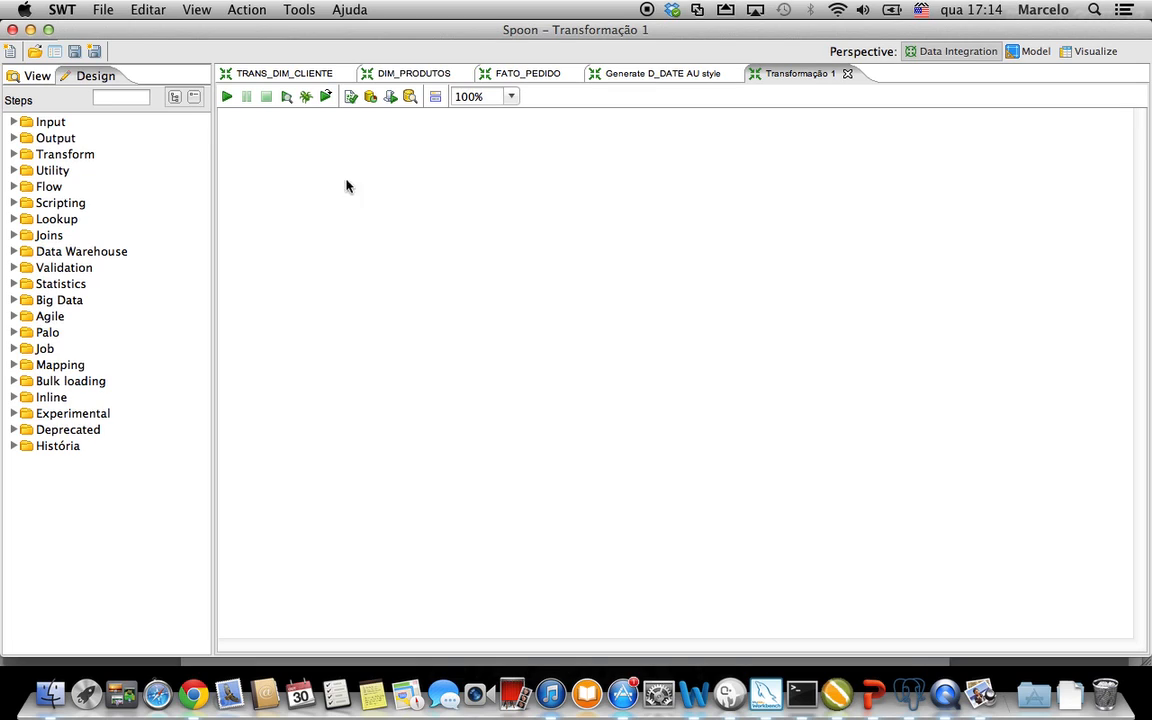
Search the steps for table and place two Table input steps side by side on the canvas
{"action": "left_click", "coordinate": [127, 100]}
{"action": "type", "text": "table"}
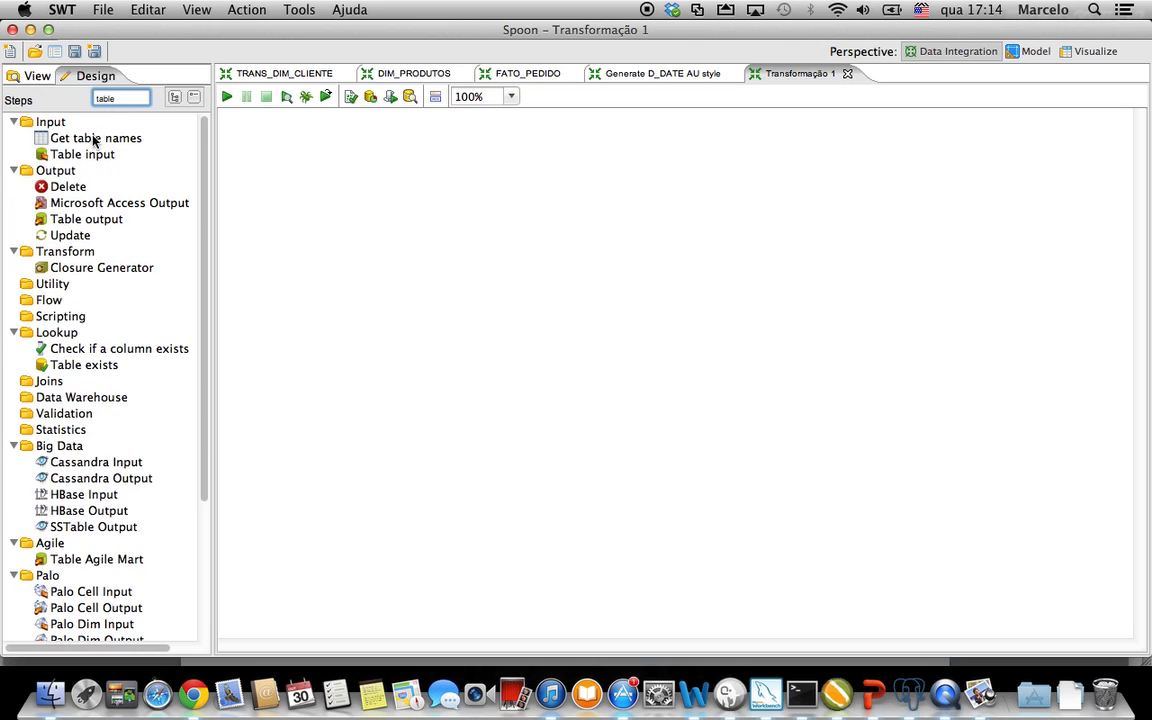
{"action": "left_click_drag", "start_coordinate": [88, 154], "coordinate": [375, 179]}
{"action": "left_click_drag", "start_coordinate": [70, 154], "coordinate": [539, 178]}
{"action": "left_click", "coordinate": [494, 205]}
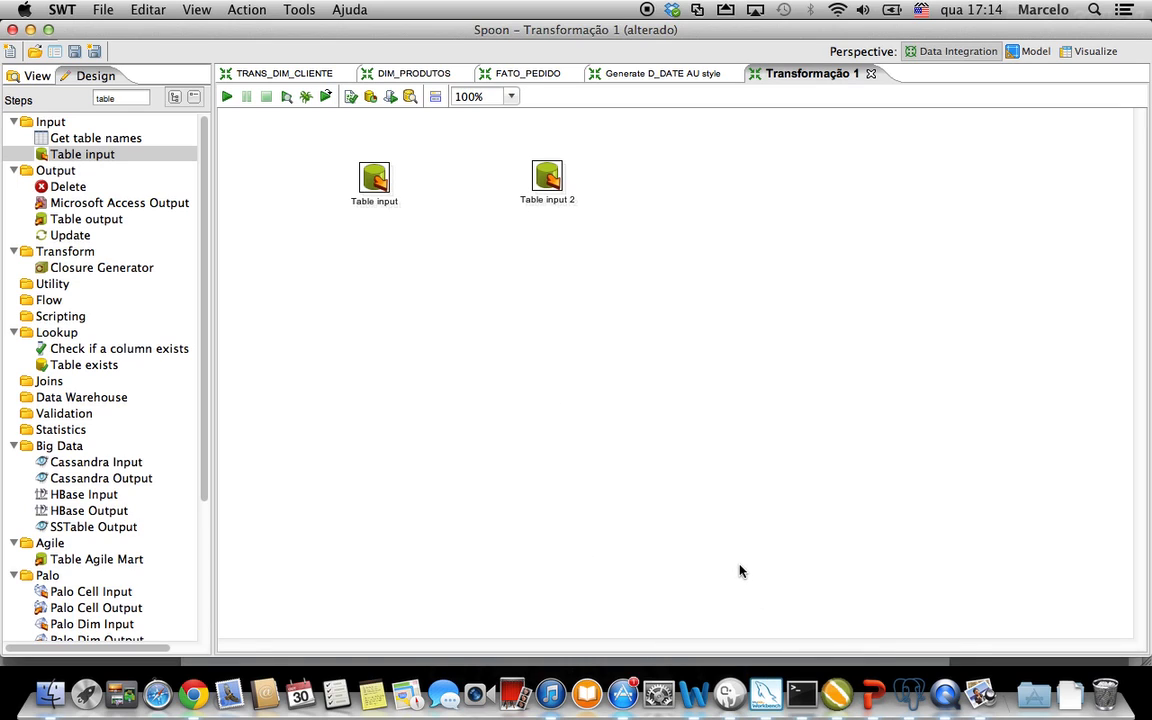
Switch to pgAdmin, look over the existing join query, and expand the northwind database in the object browser
{"action": "left_click", "coordinate": [830, 690]}
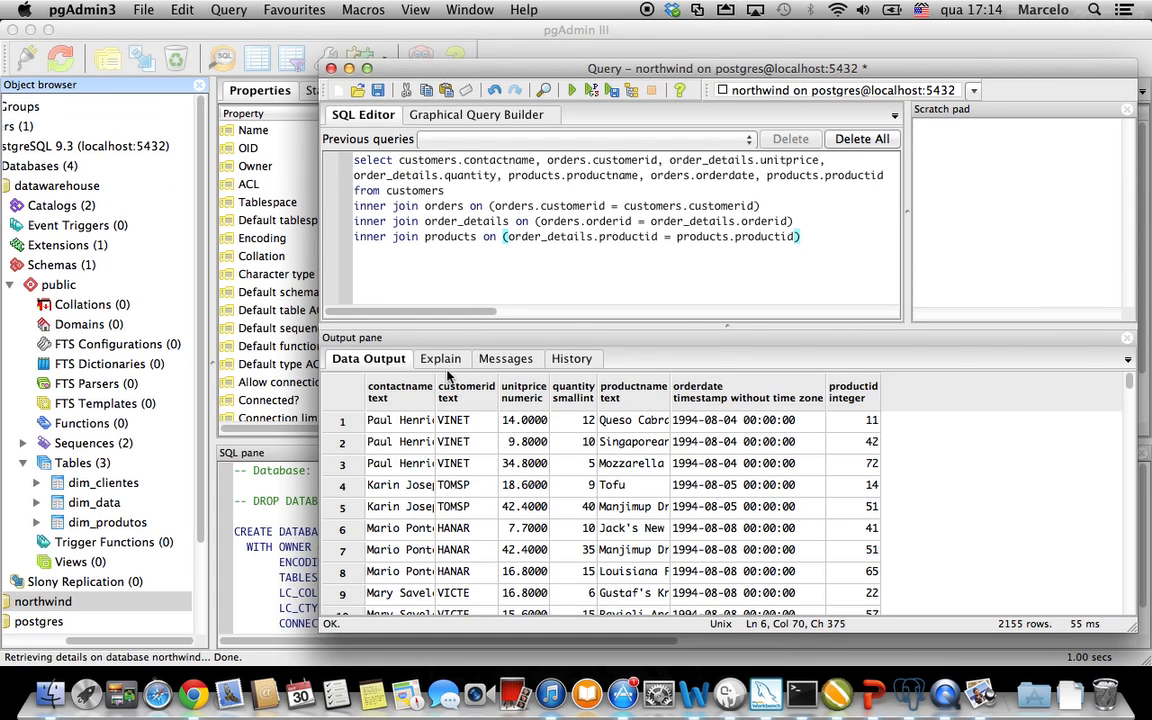
{"action": "left_click_drag", "start_coordinate": [786, 250], "coordinate": [390, 160]}
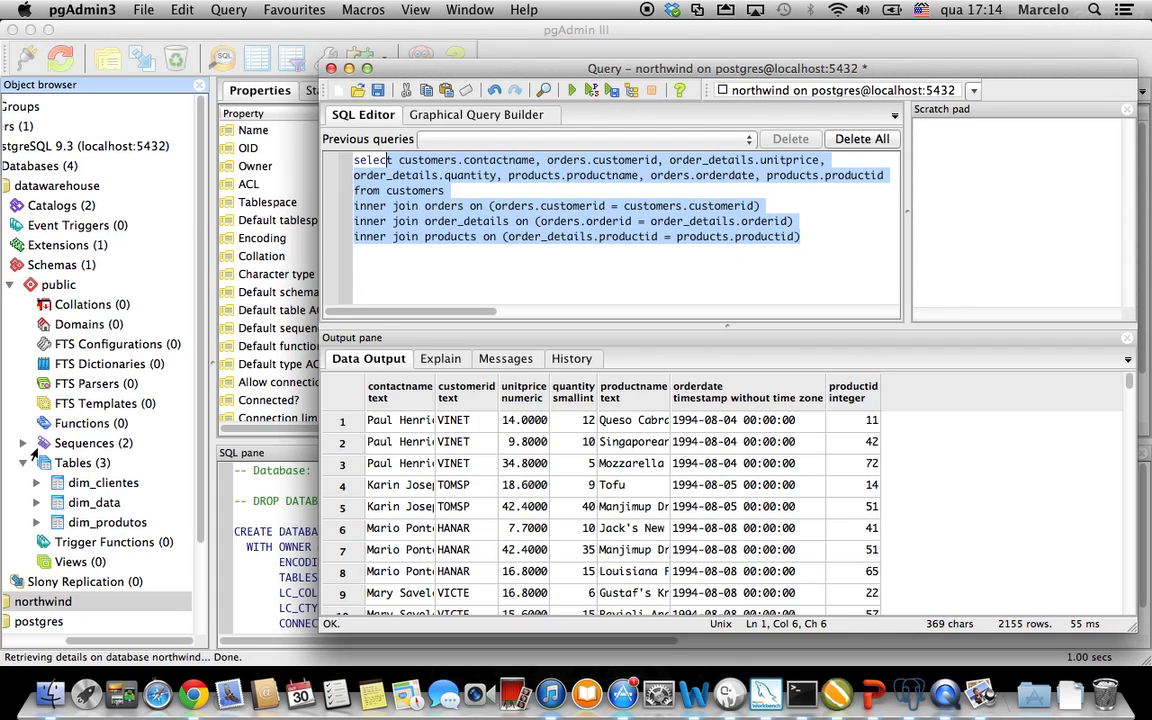
{"action": "left_click", "coordinate": [12, 601]}
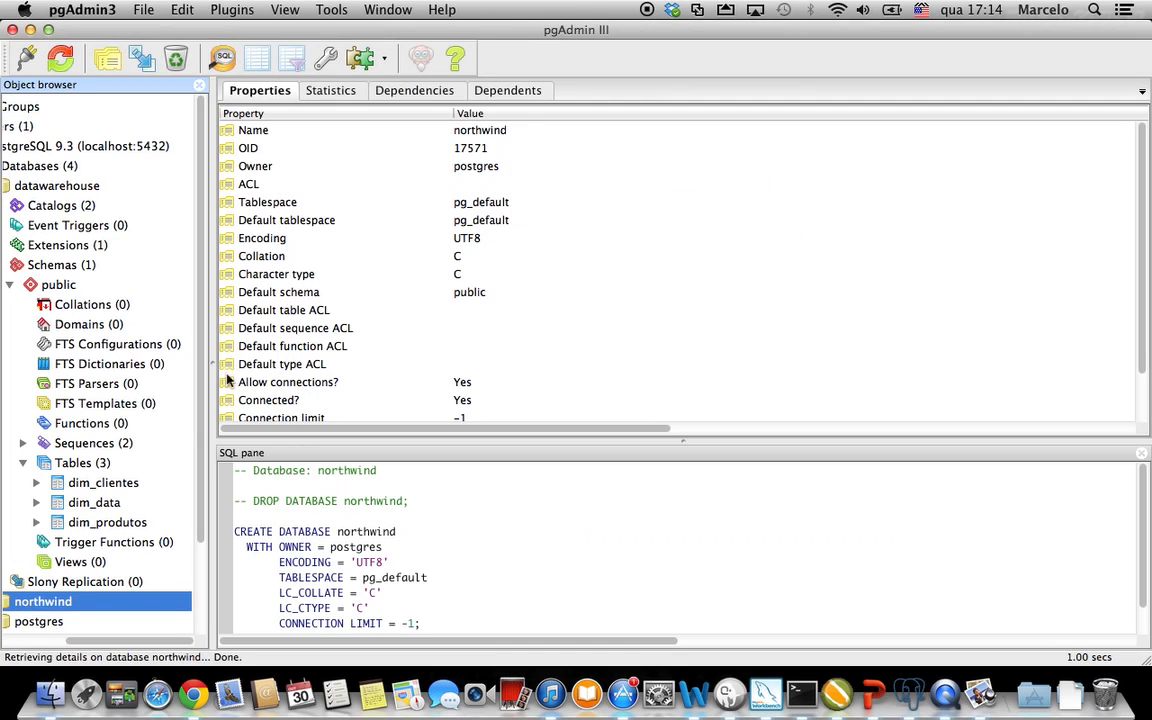
{"action": "scroll", "coordinate": [150, 520], "scroll_direction": "down", "scroll_amount": 5}
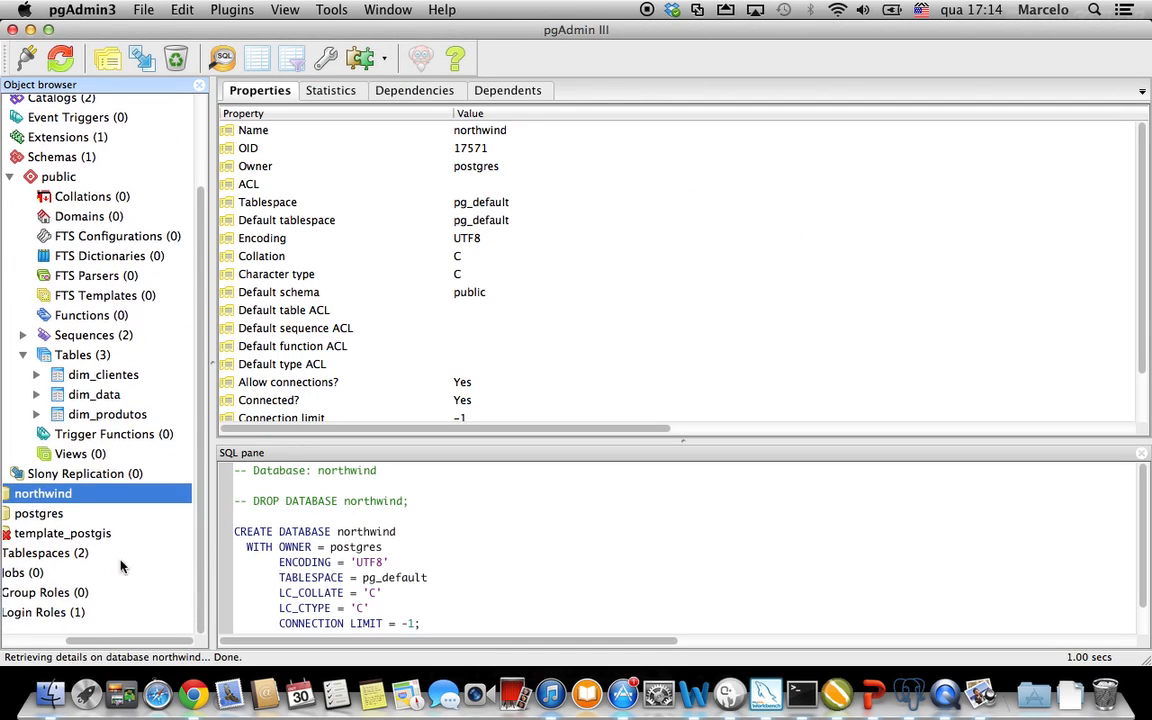
{"action": "scroll", "coordinate": [60, 600], "scroll_direction": "left", "scroll_amount": 4}
{"action": "left_click", "coordinate": [71, 494]}
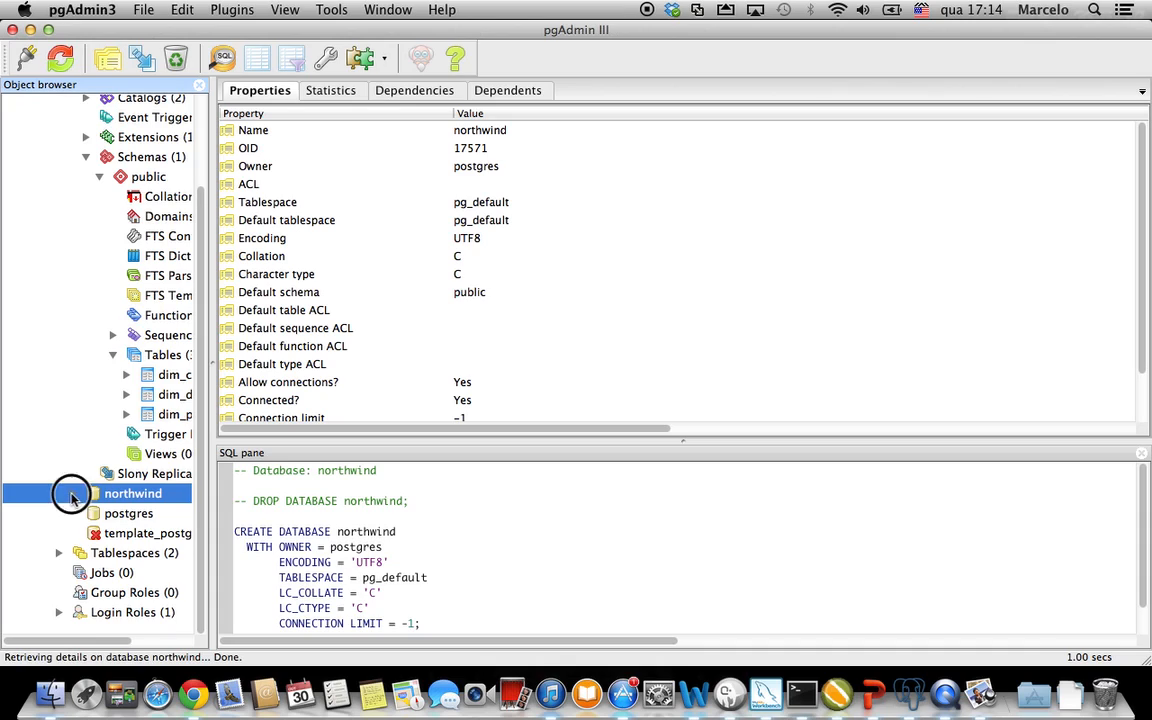
{"action": "scroll", "coordinate": [200, 500], "scroll_direction": "down", "scroll_amount": 3}
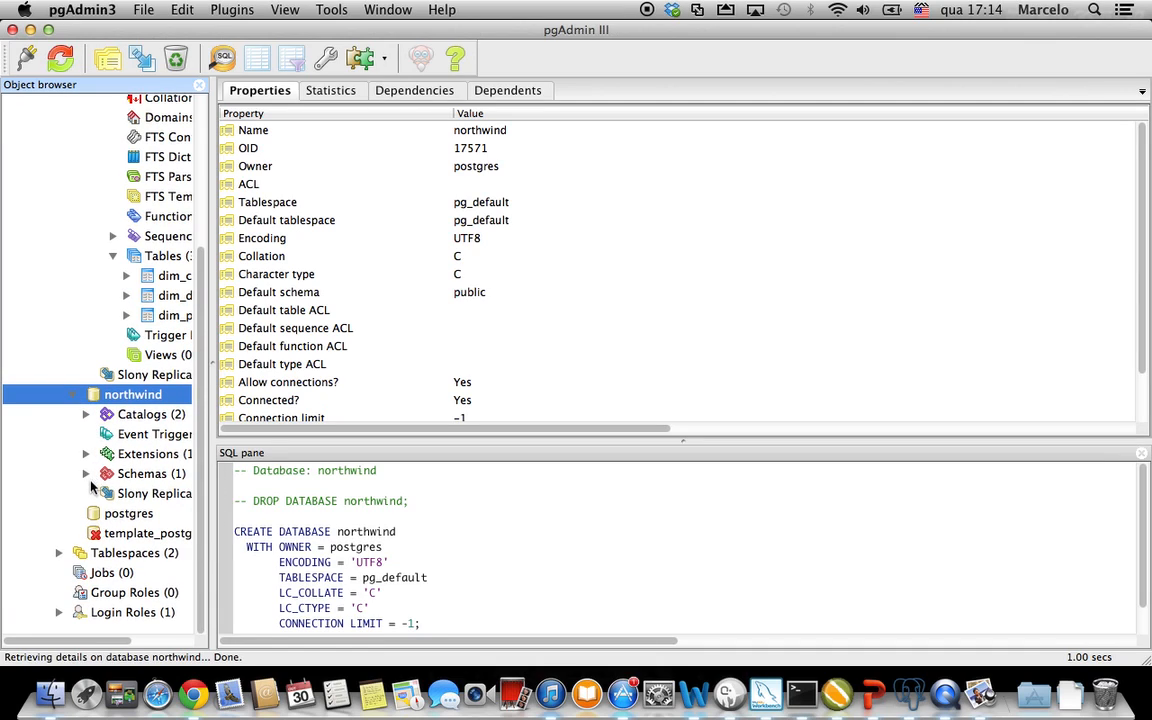
Expand the public schema and its tables under northwind and select the orders table
{"action": "left_click", "coordinate": [84, 475]}
{"action": "scroll", "coordinate": [165, 494], "scroll_direction": "down", "scroll_amount": 1}
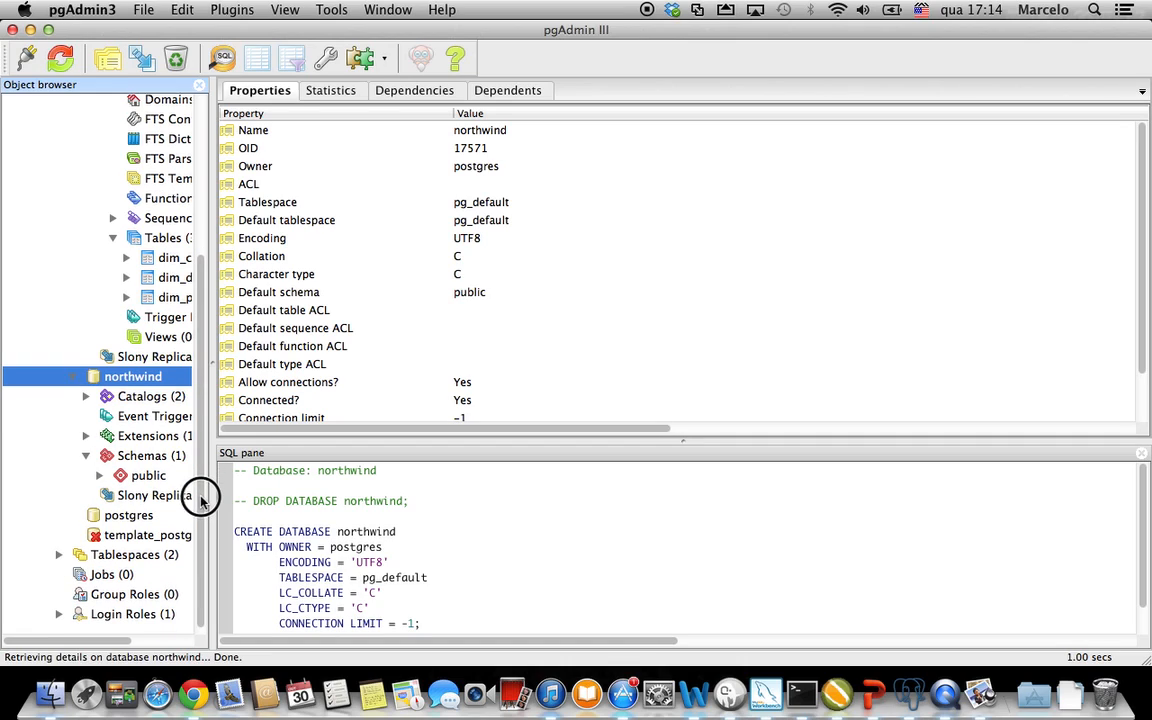
{"action": "left_click", "coordinate": [99, 466]}
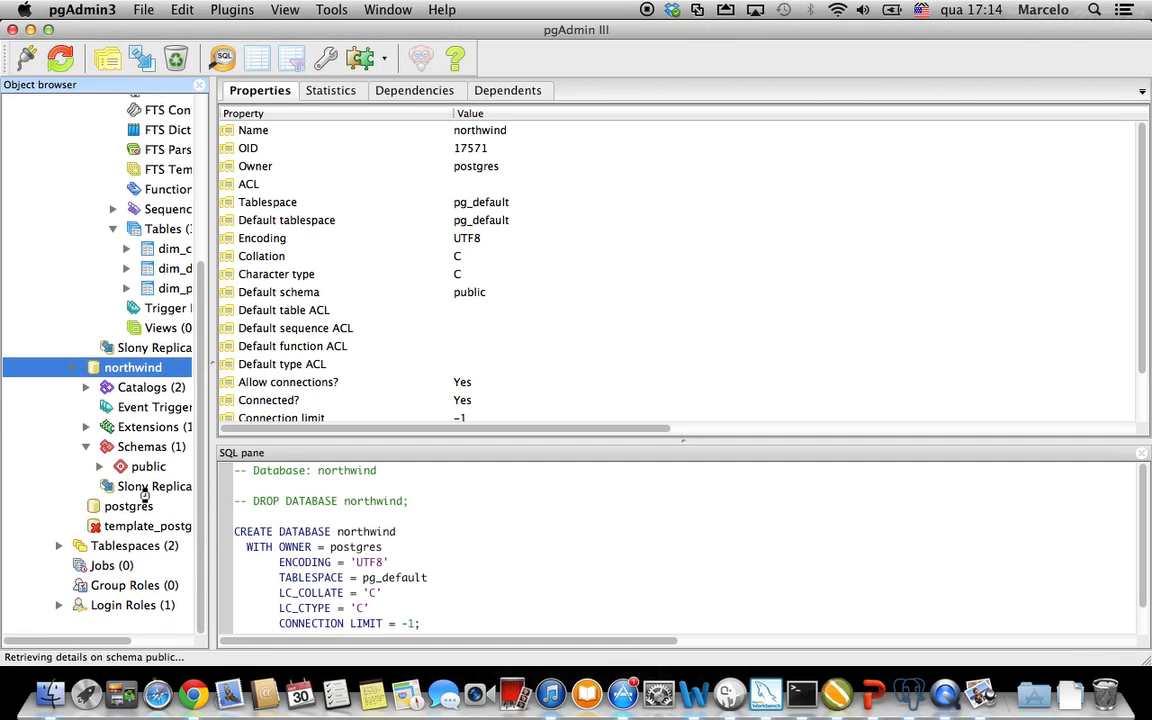
{"action": "scroll", "coordinate": [170, 450], "scroll_direction": "down", "scroll_amount": 8}
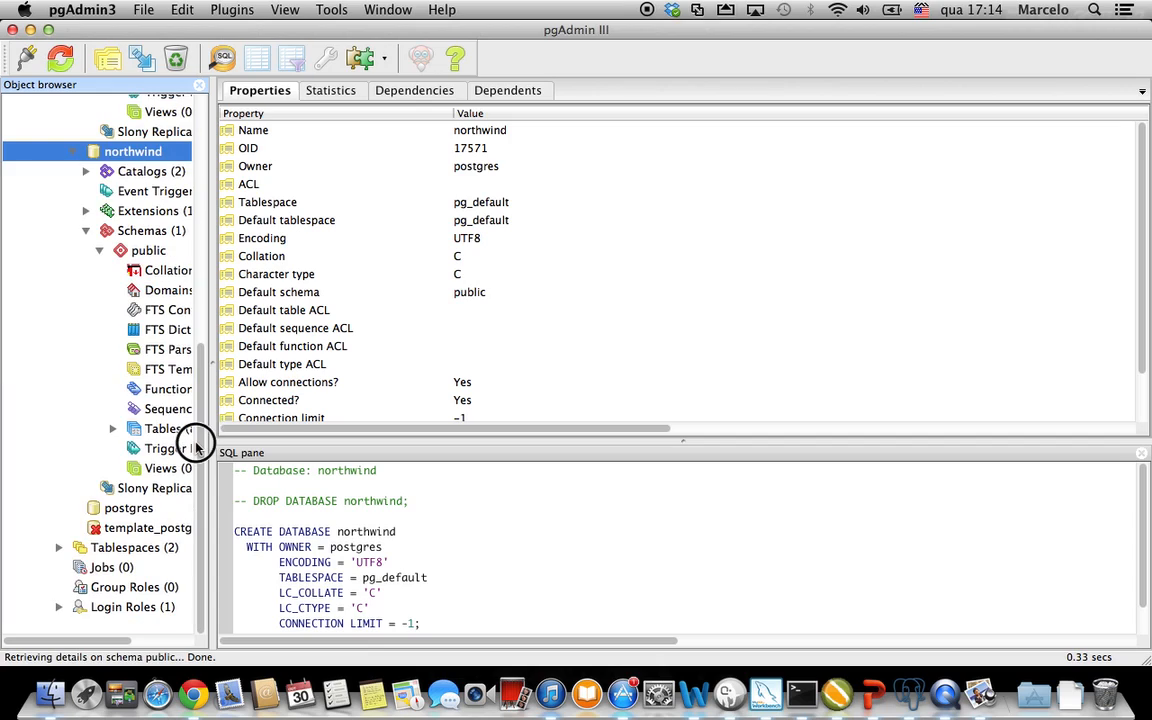
{"action": "left_click_drag", "start_coordinate": [110, 640], "coordinate": [134, 638]}
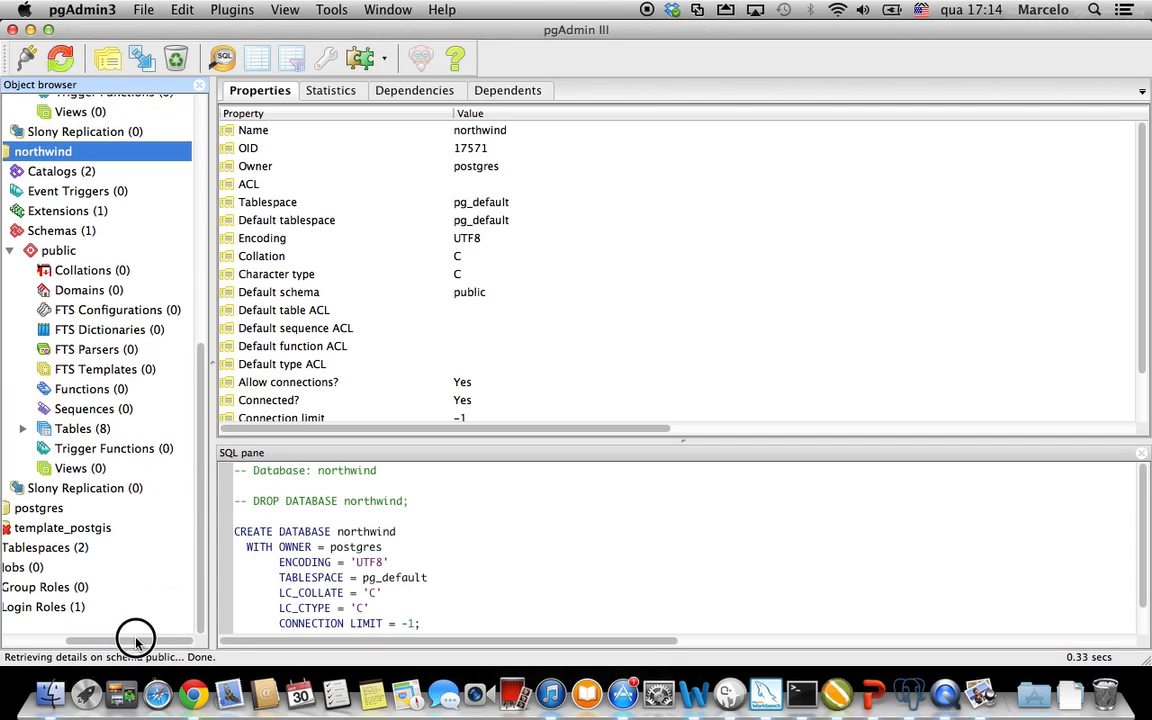
{"action": "left_click", "coordinate": [24, 428]}
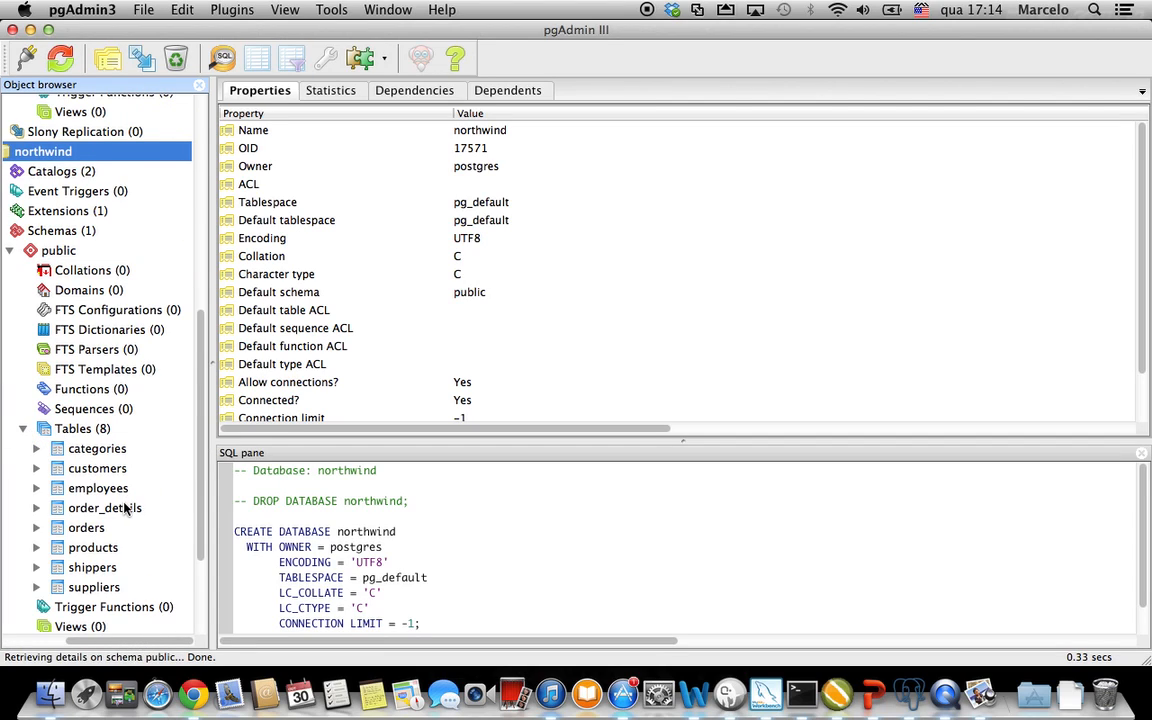
{"action": "left_click", "coordinate": [100, 527]}
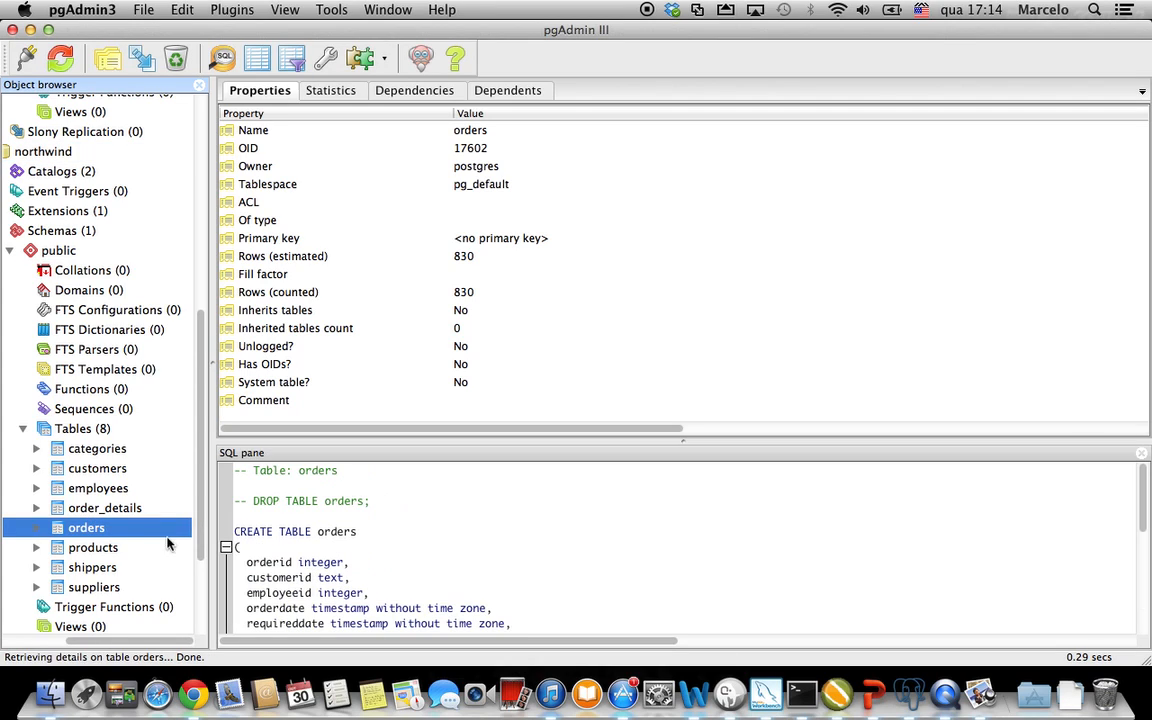
Open a query window on northwind and run select * from order_details
{"action": "left_click", "coordinate": [226, 64]}
{"action": "type", "text": "selec"}
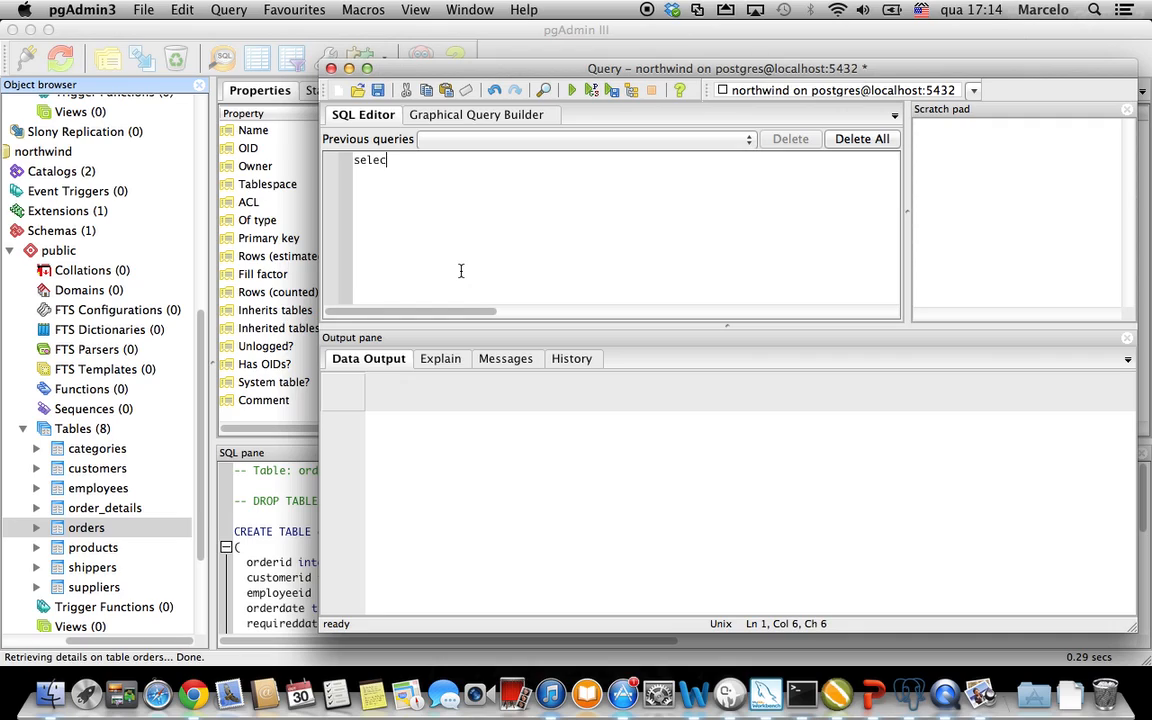
{"action": "type", "text": "t * from ord"}
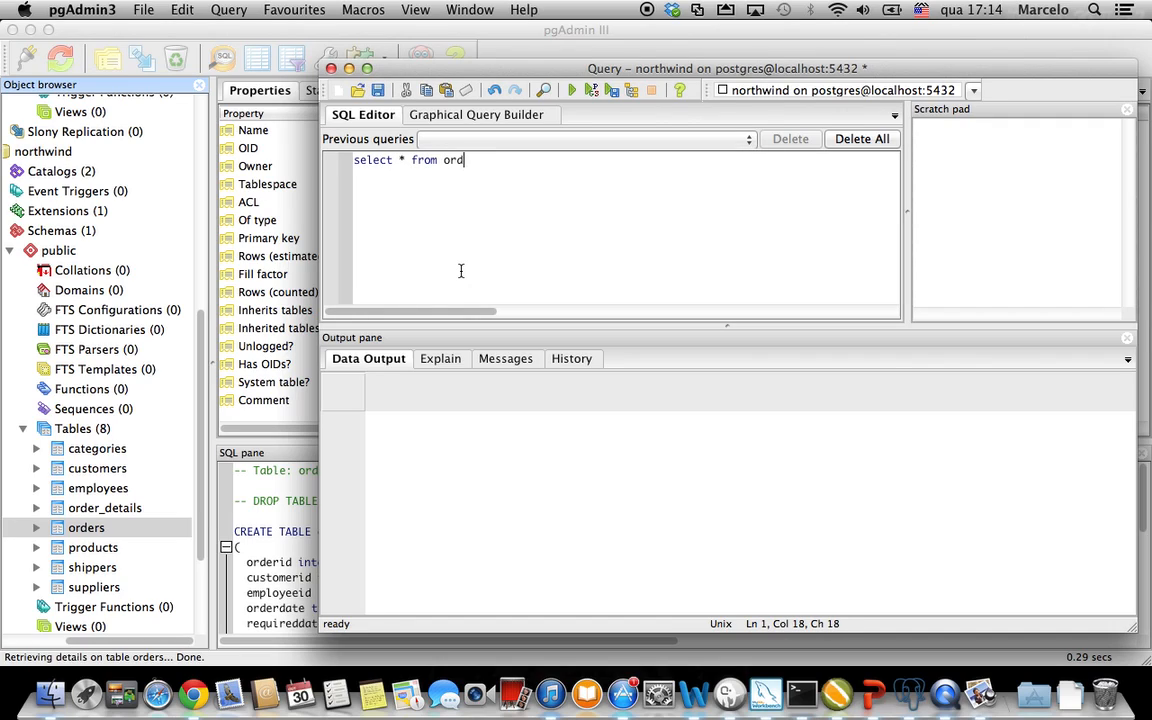
{"action": "type", "text": "er_details"}
{"action": "left_click", "coordinate": [571, 90]}
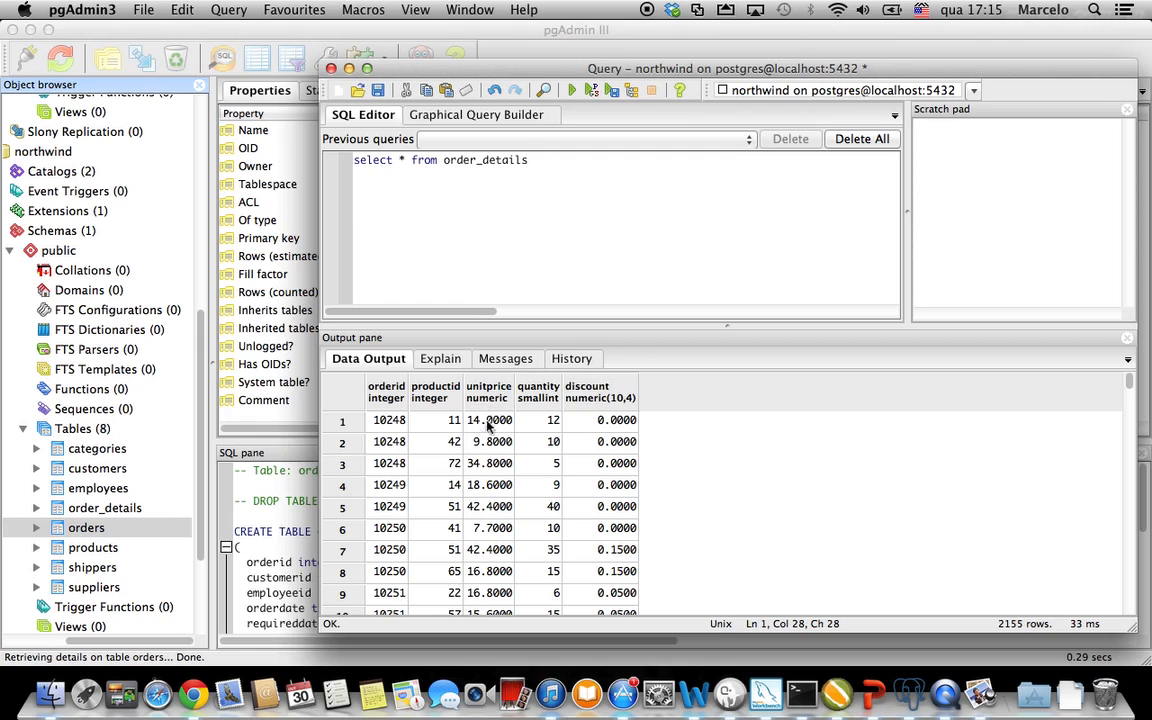
Run select * from orders instead and close the query window without saving
{"action": "left_click_drag", "start_coordinate": [529, 161], "coordinate": [477, 162]}
{"action": "type", "text": "s"}
{"action": "left_click", "coordinate": [571, 91]}
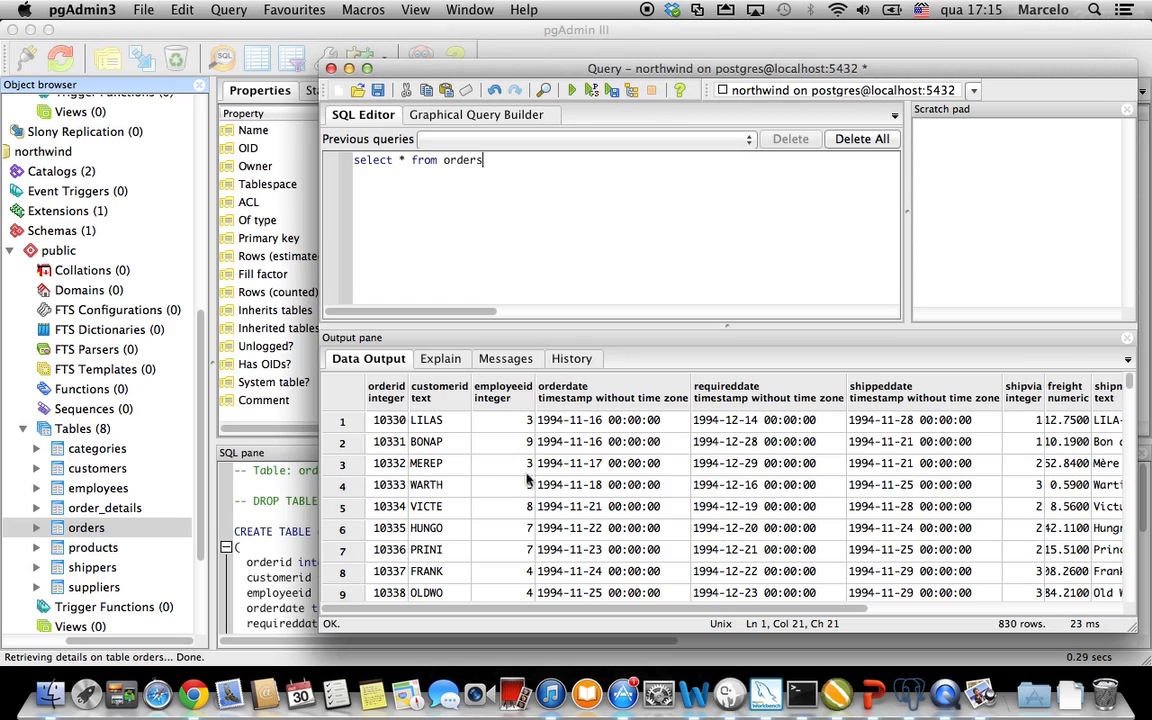
{"action": "left_click", "coordinate": [331, 68]}
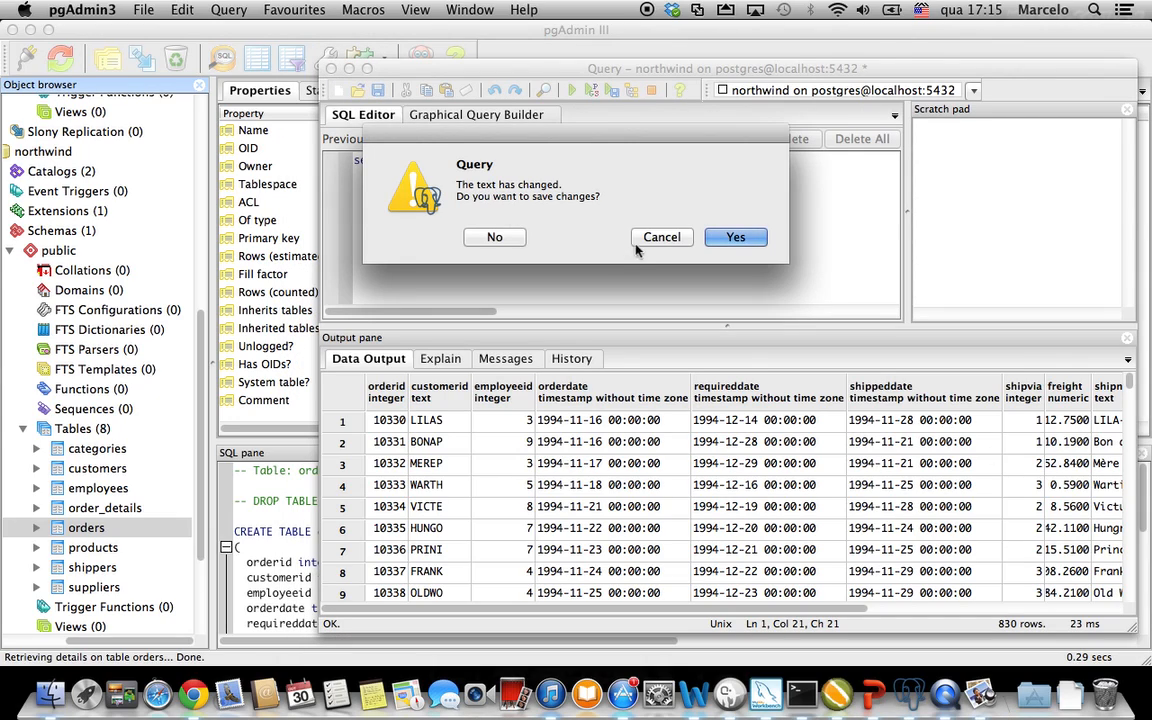
{"action": "left_click", "coordinate": [488, 237]}
Collapse the northwind public schema and switch back to the new transformation in Spoon
{"action": "left_click", "coordinate": [10, 250]}
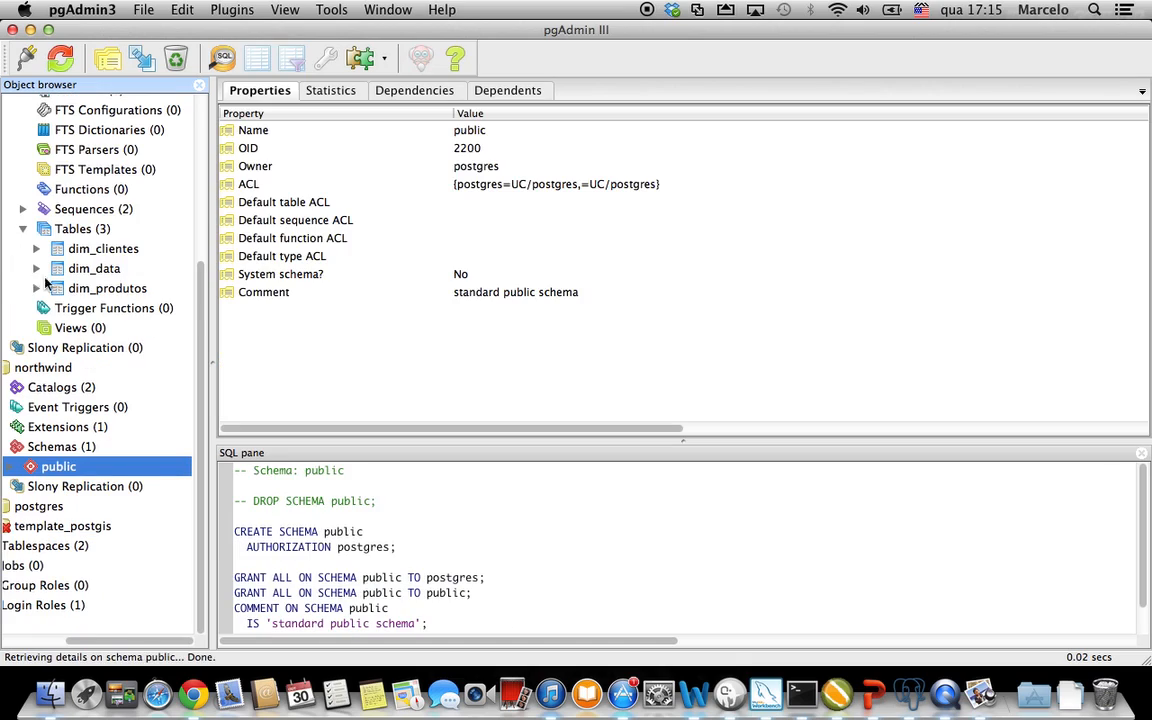
{"action": "left_click_drag", "start_coordinate": [202, 307], "coordinate": [203, 287]}
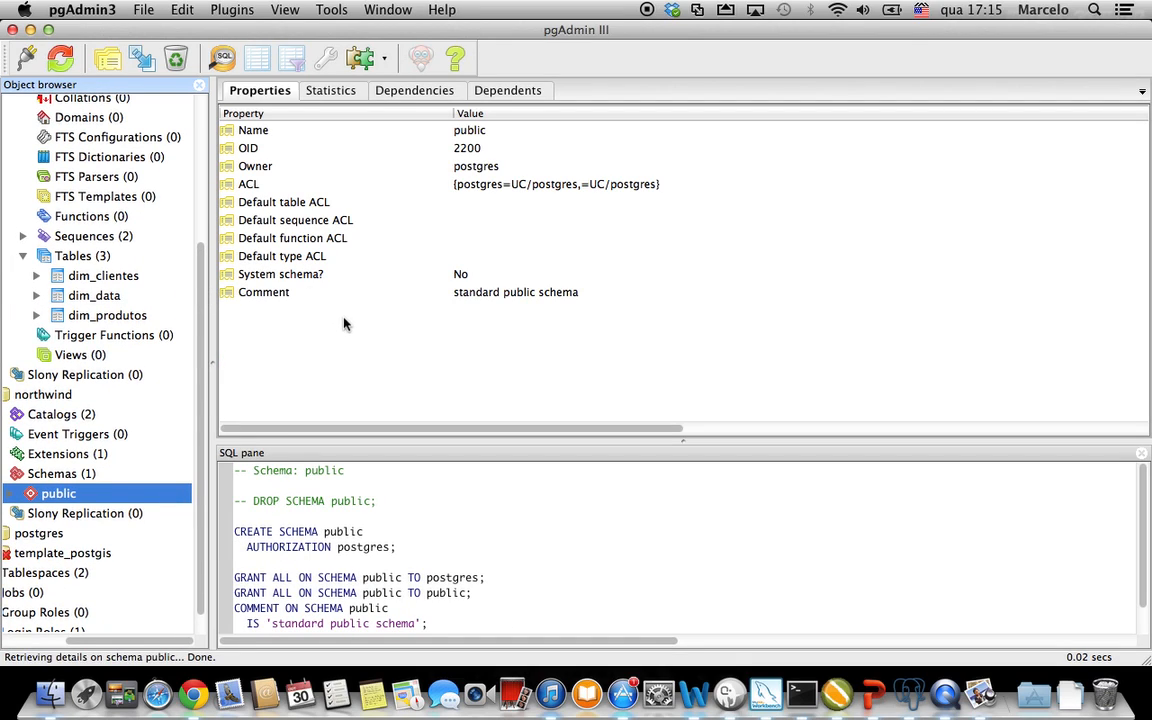
{"action": "key", "text": "ctrl+Up"}
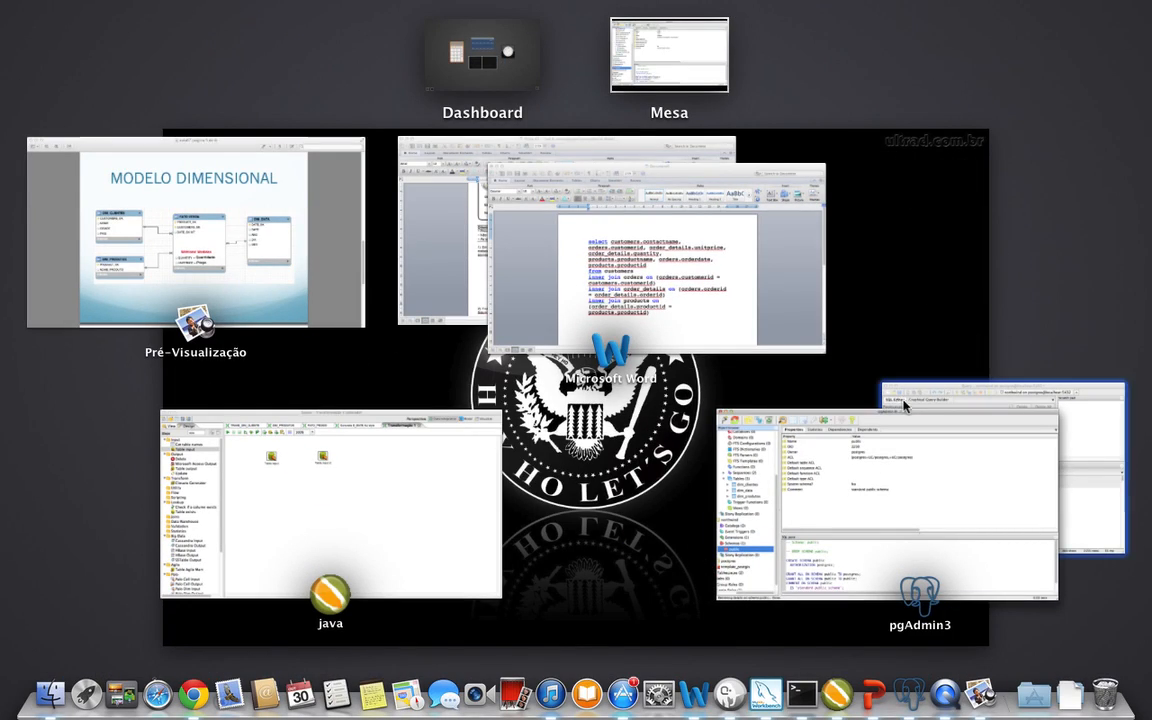
{"action": "left_click", "coordinate": [967, 404]}
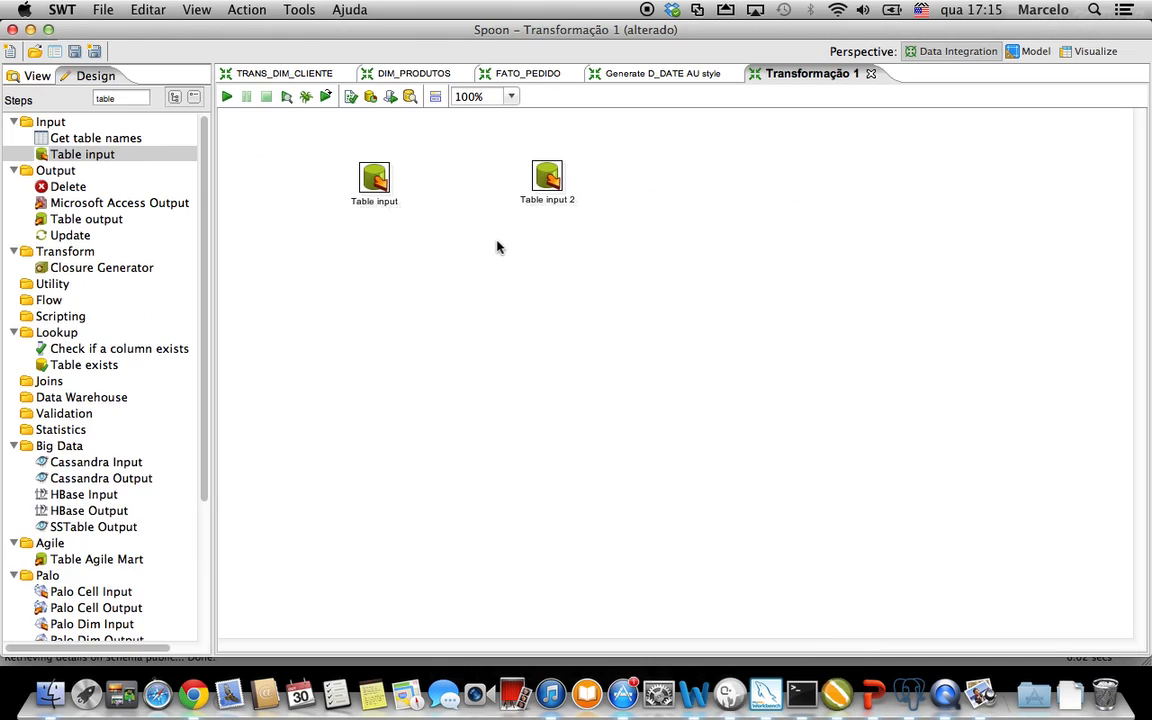
Open the first Table input step and replace its SQL with select * from orders
{"action": "left_click_drag", "start_coordinate": [373, 180], "coordinate": [379, 170]}
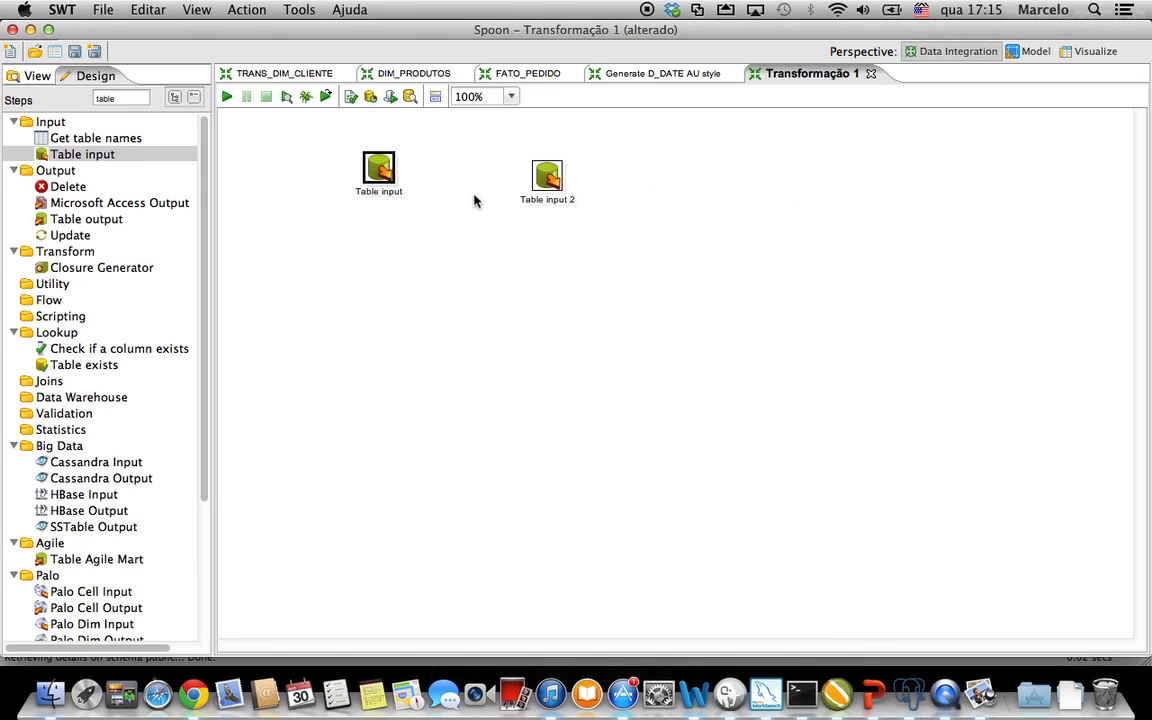
{"action": "double_click", "coordinate": [388, 178]}
{"action": "left_click_drag", "start_coordinate": [304, 237], "coordinate": [70, 235]}
{"action": "type", "text": "select * from orders"}
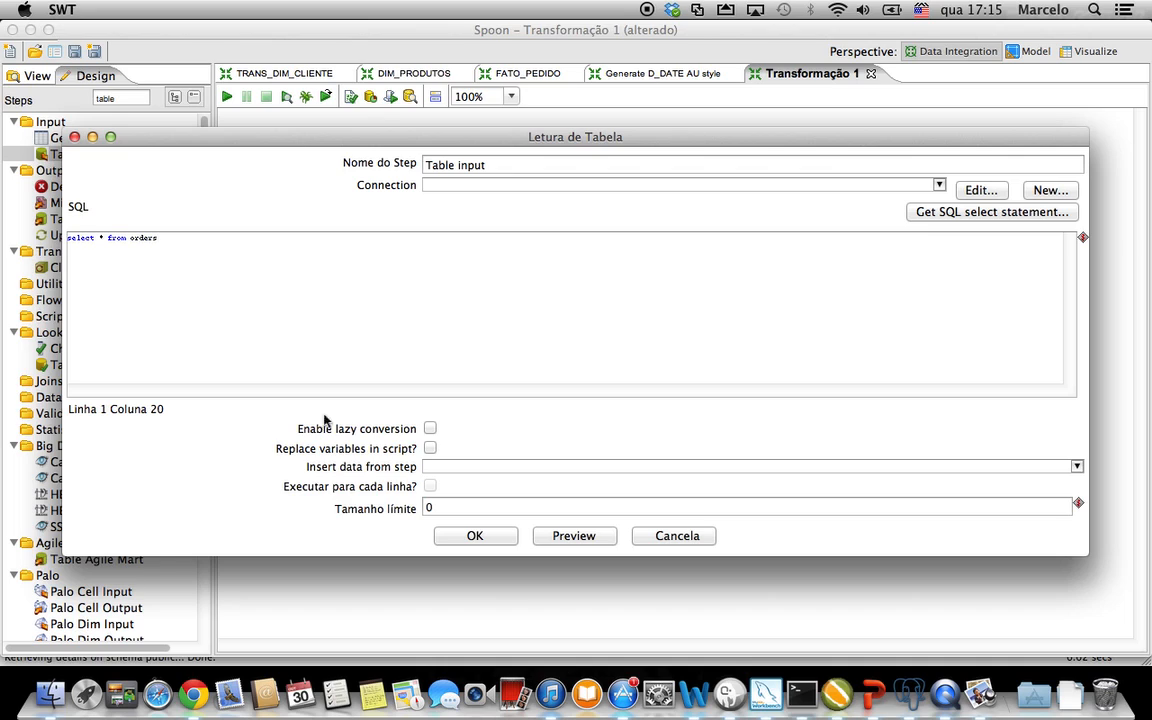
Try to preview the first Table input's rows without a connection selected
{"action": "left_click", "coordinate": [538, 535]}
{"action": "left_click", "coordinate": [236, 209]}
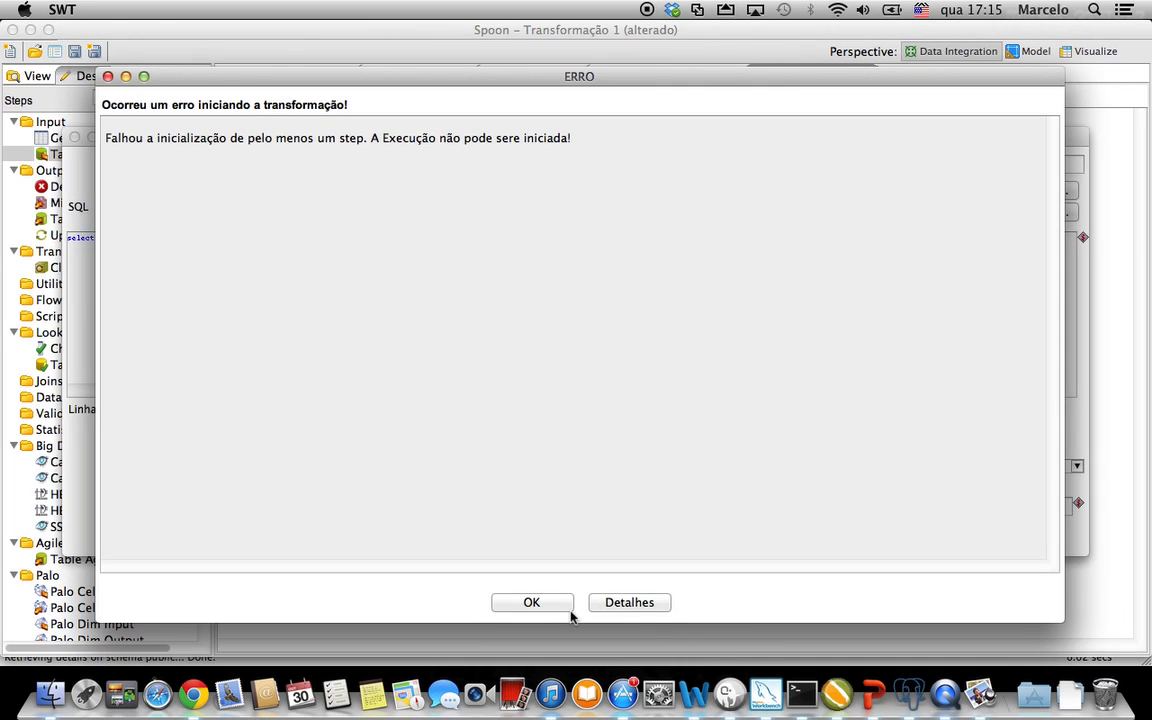
{"action": "left_click", "coordinate": [565, 604]}
{"action": "left_click", "coordinate": [580, 602]}
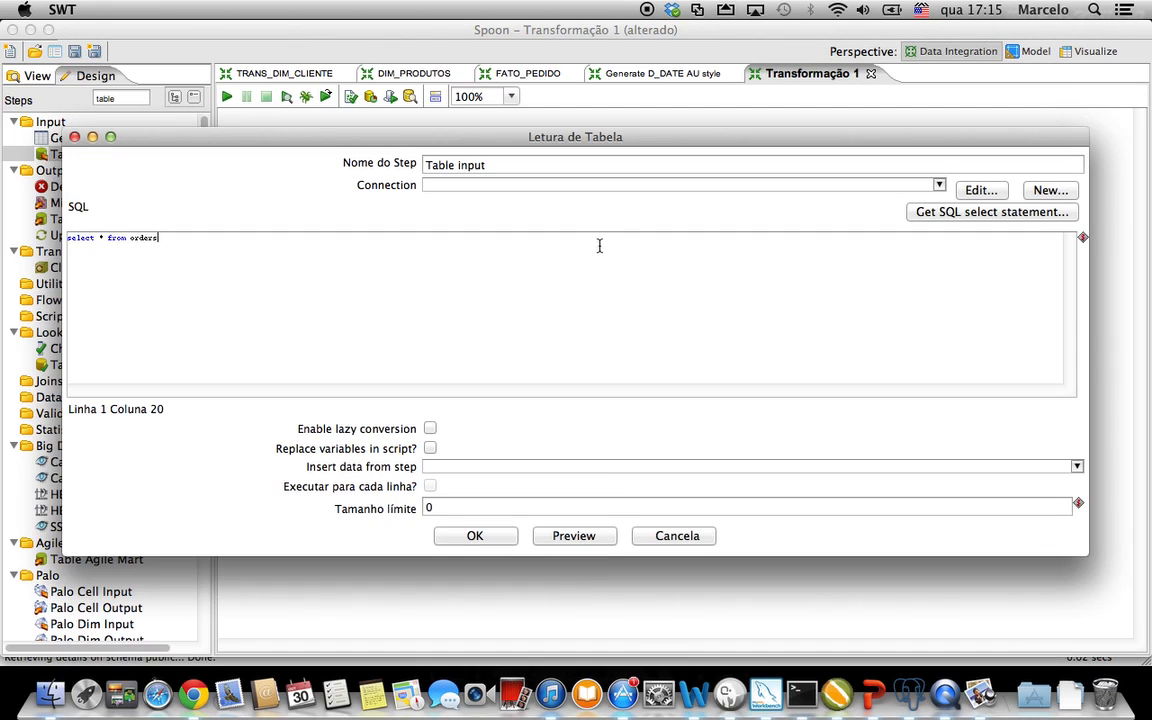
Set the Table input's connection to Northwind and preview its rows
{"action": "left_click", "coordinate": [617, 187]}
{"action": "left_click", "coordinate": [474, 220]}
{"action": "left_click", "coordinate": [570, 535]}
{"action": "left_click", "coordinate": [232, 207]}
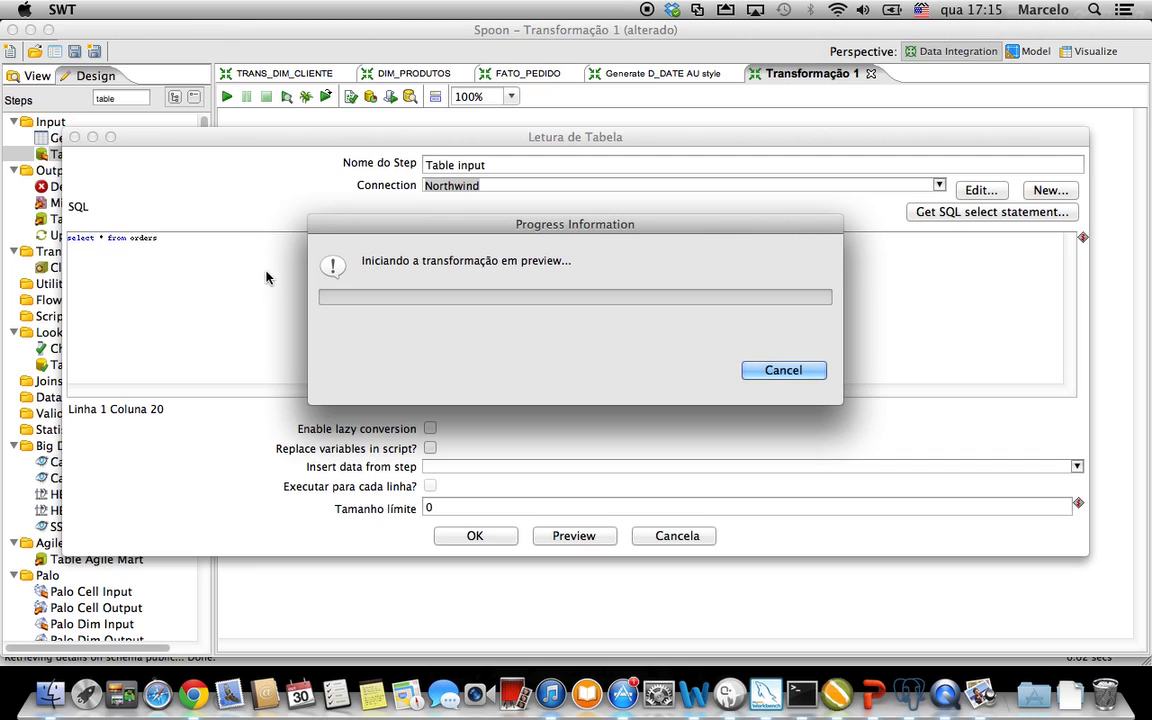
Re-enter orders as the table name in the first Table input's SQL and preview up to 1000 rows again
{"action": "left_click", "coordinate": [14, 35]}
{"action": "left_click", "coordinate": [216, 235]}
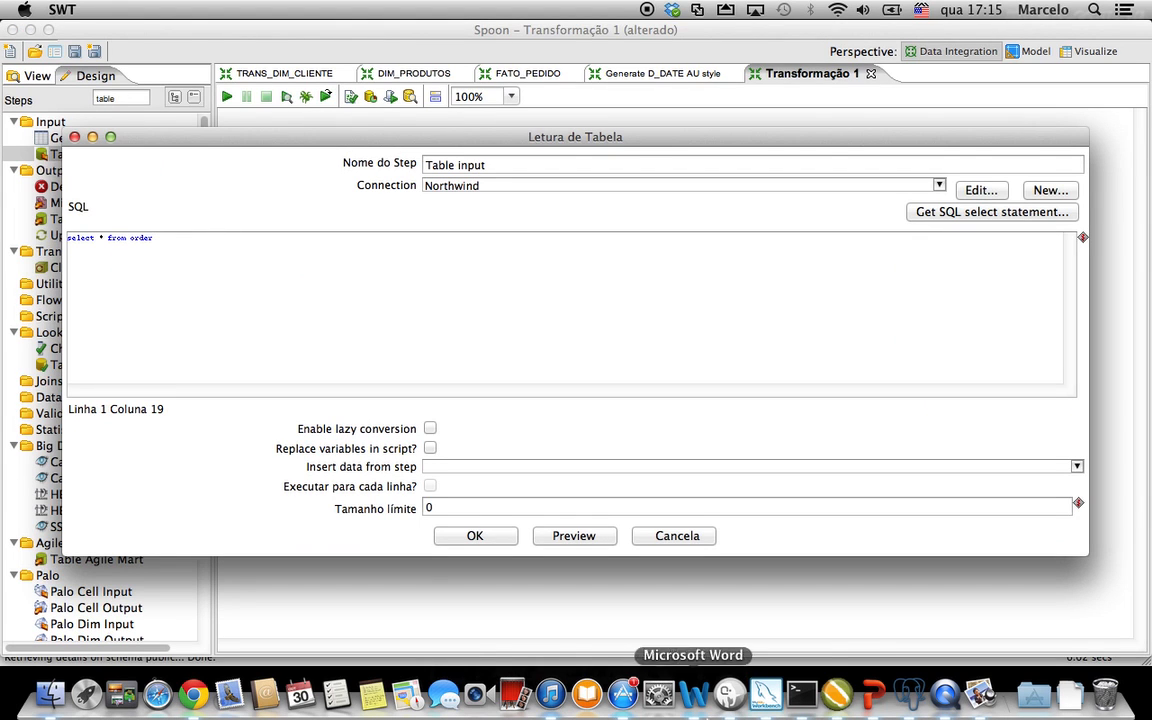
{"action": "left_click", "coordinate": [907, 696]}
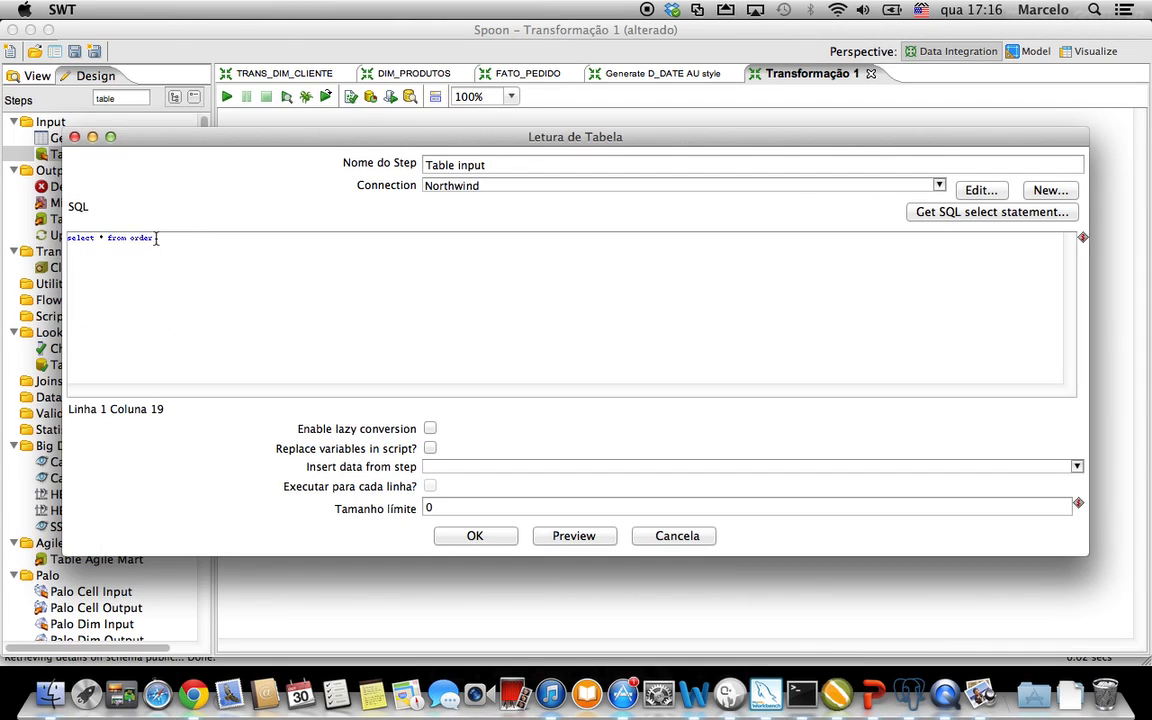
{"action": "type", "text": "s"}
{"action": "left_click", "coordinate": [545, 531]}
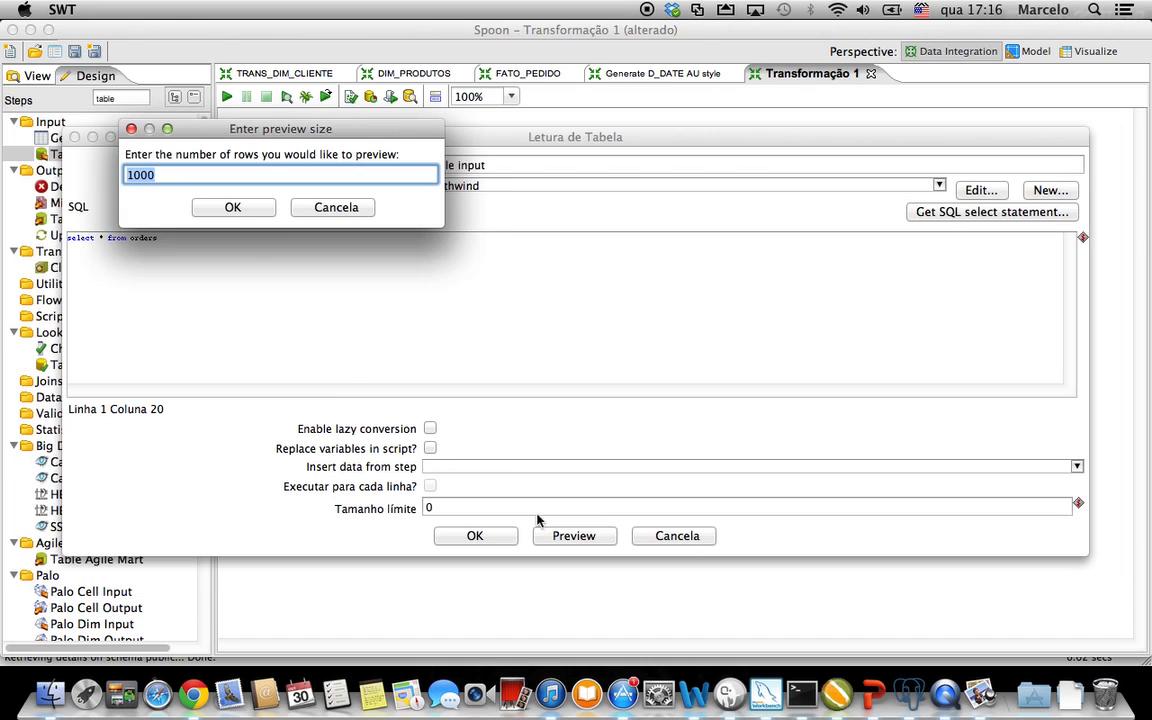
{"action": "left_click", "coordinate": [198, 207]}
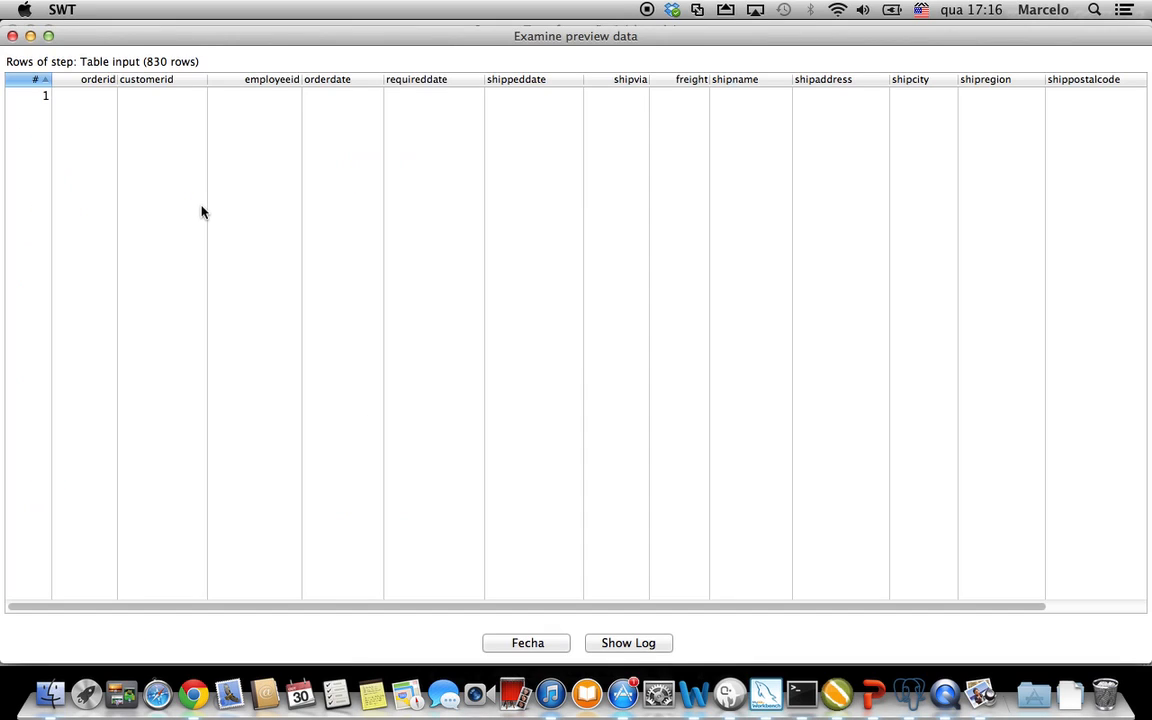
{"action": "left_click", "coordinate": [12, 37]}
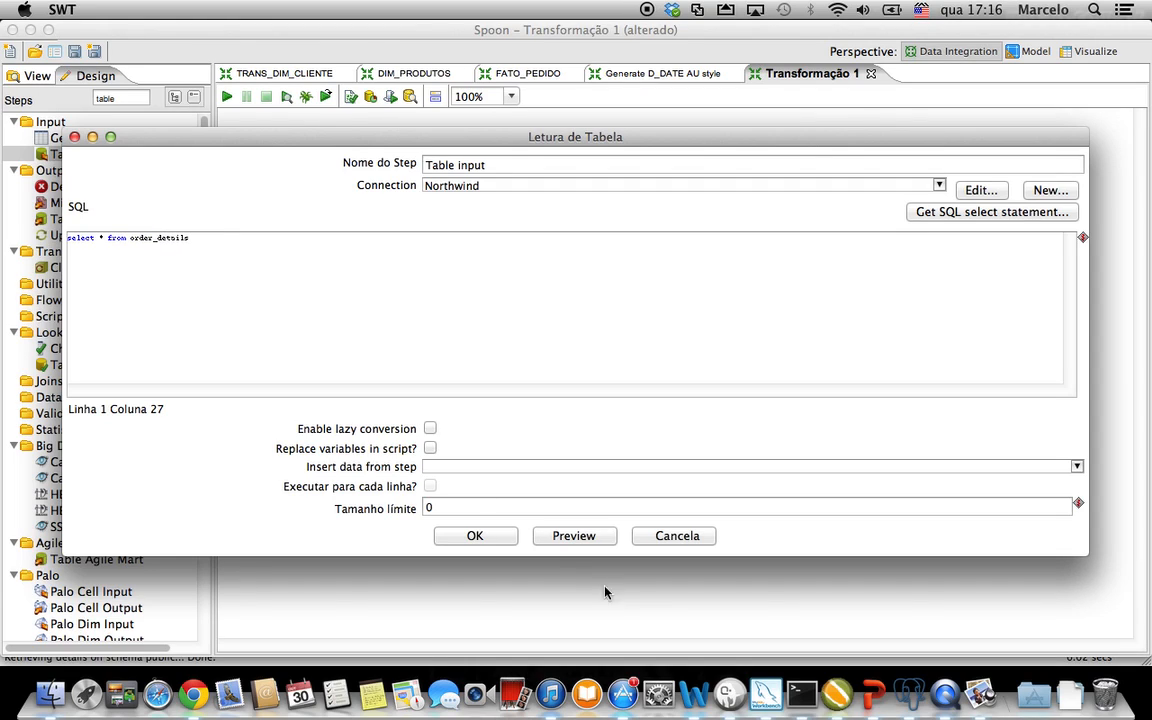
Change the first Table input's SQL to select * from order_details and preview up to 1000 rows
{"action": "left_click", "coordinate": [585, 536]}
{"action": "left_click", "coordinate": [222, 204]}
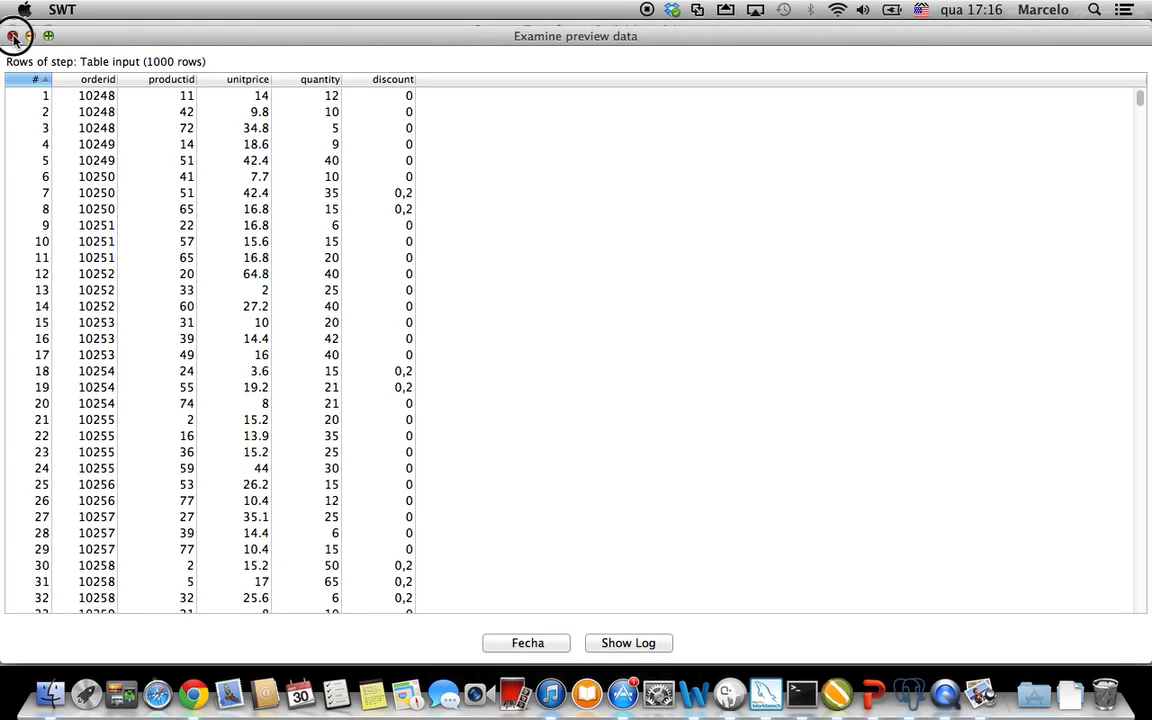
{"action": "left_click", "coordinate": [13, 36]}
Set the first Table input's SQL back to select * from orders and apply the step's settings
{"action": "triple_click", "coordinate": [160, 236]}
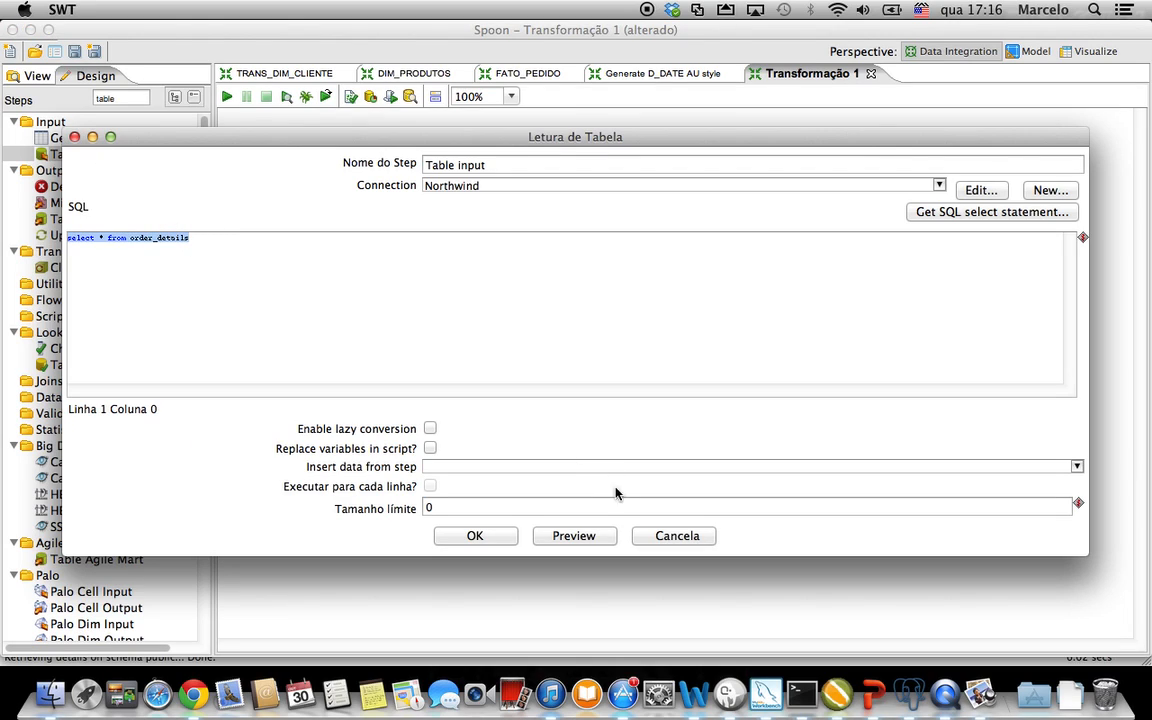
{"action": "left_click", "coordinate": [242, 257]}
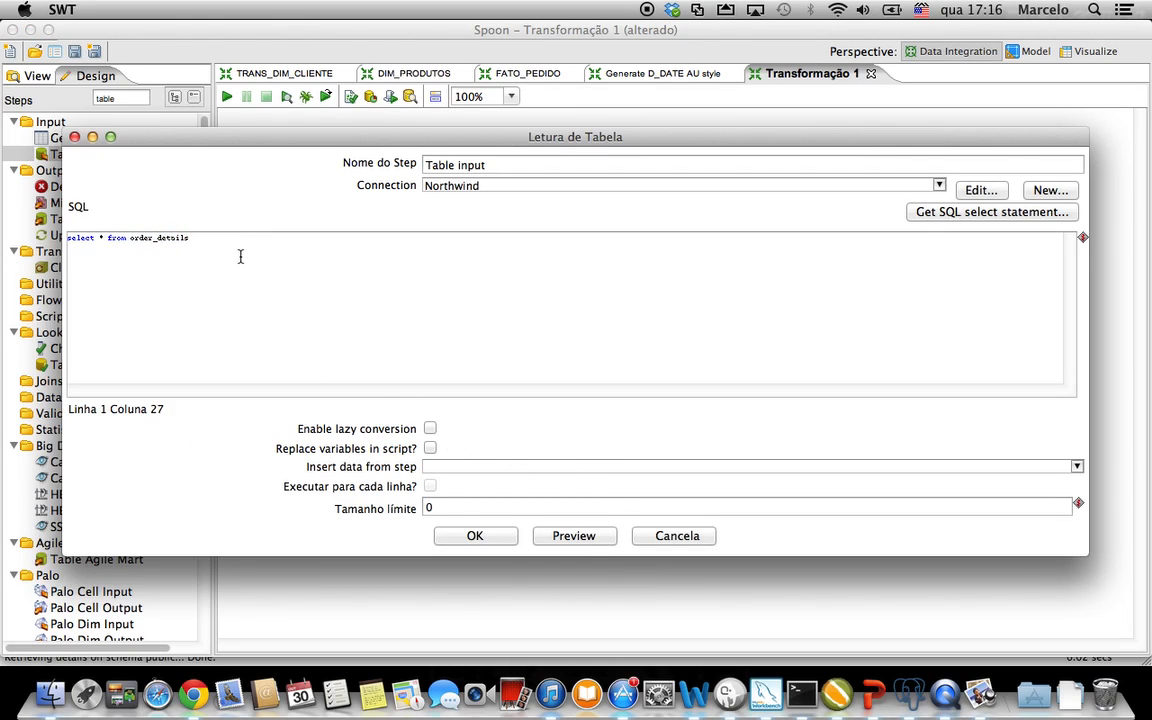
{"action": "type", "text": "s"}
{"action": "left_click", "coordinate": [503, 540]}
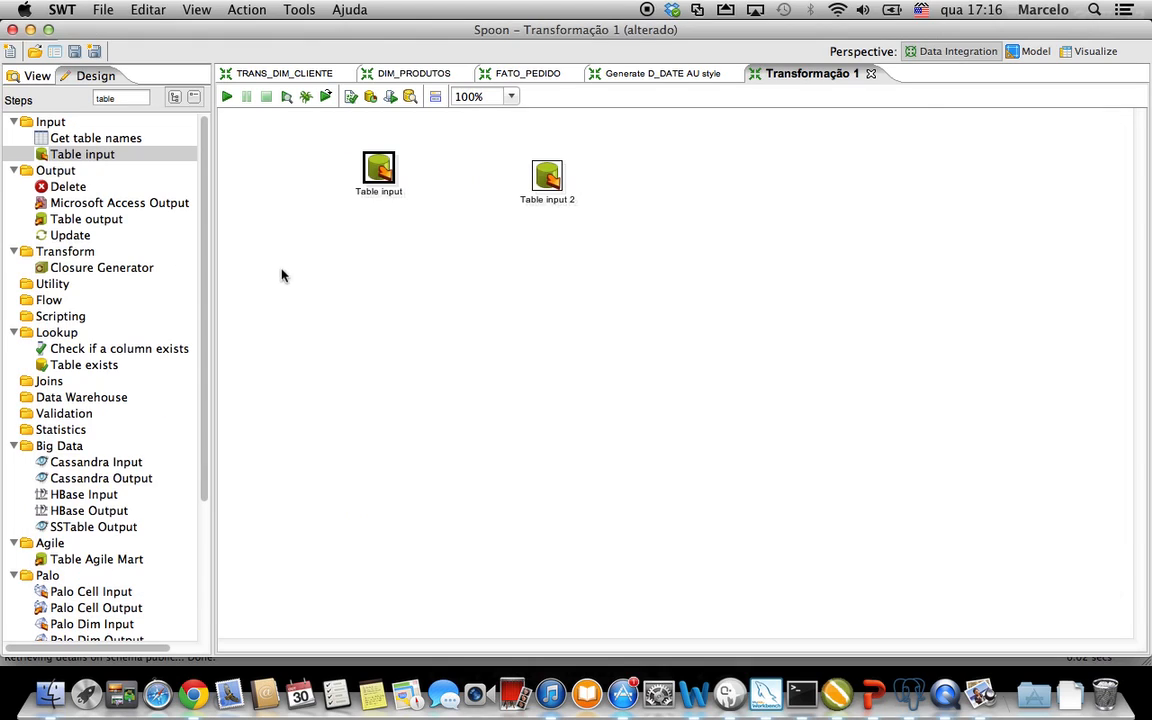
Rename the first Table input step as orders
{"action": "double_click", "coordinate": [380, 191]}
{"action": "type", "text": "opr"}
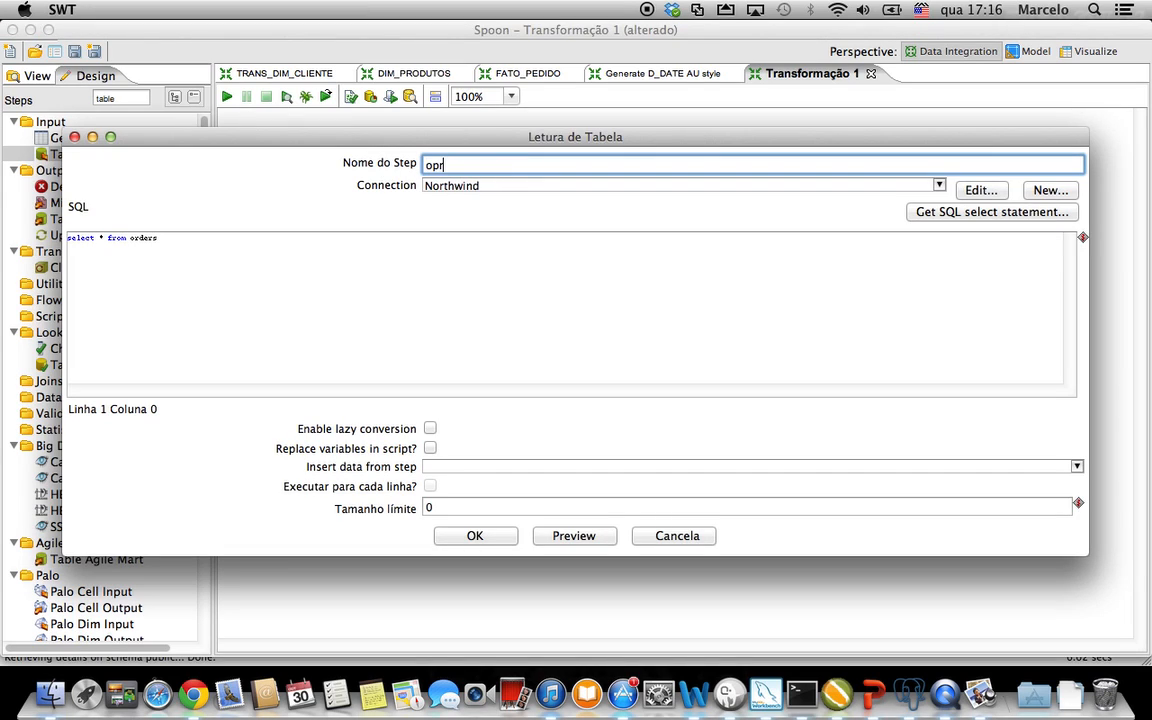
{"action": "type", "text": "ers"}
{"action": "left_click", "coordinate": [476, 536]}
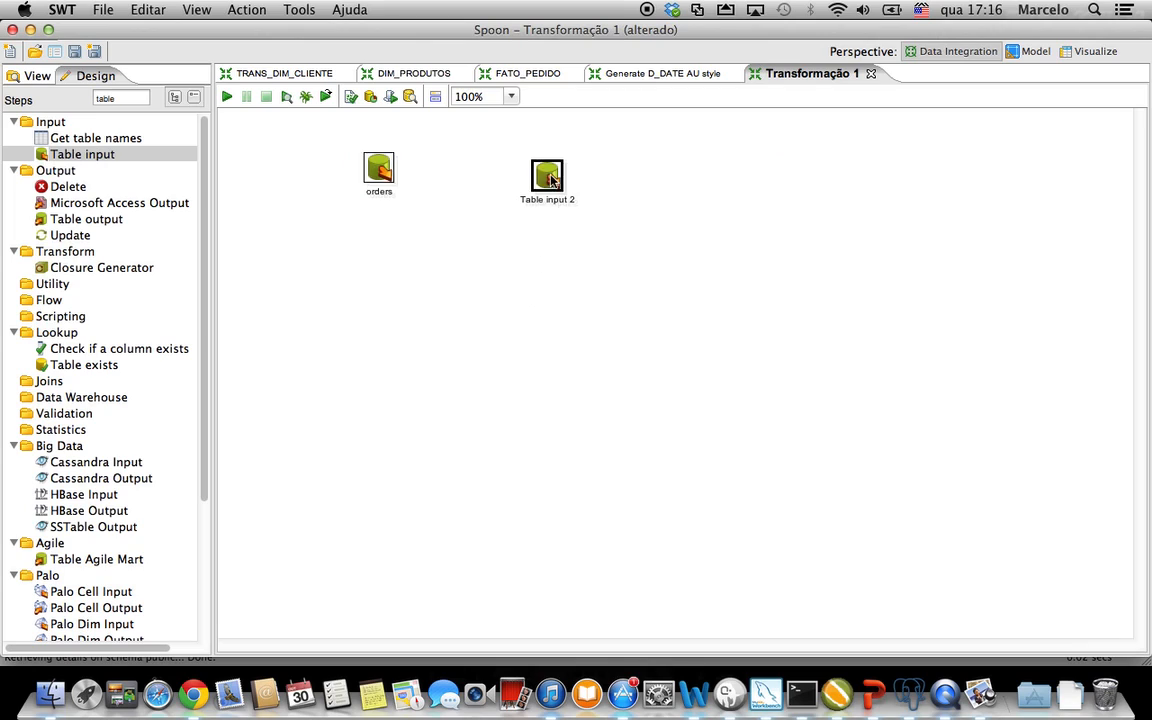
Open Table input 2 and replace its placeholder SQL with select * from order_details
{"action": "double_click", "coordinate": [548, 172]}
{"action": "left_click", "coordinate": [308, 258]}
{"action": "left_click", "coordinate": [82, 246], "text": "shift"}
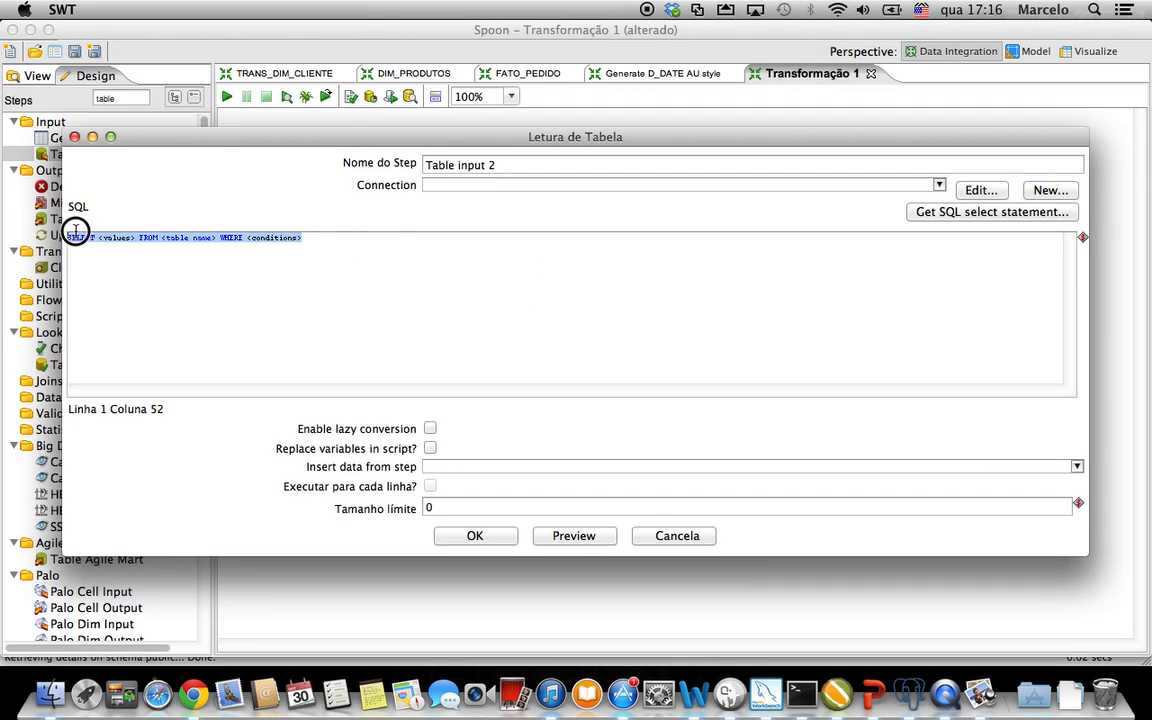
{"action": "type", "text": "select * from order_details"}
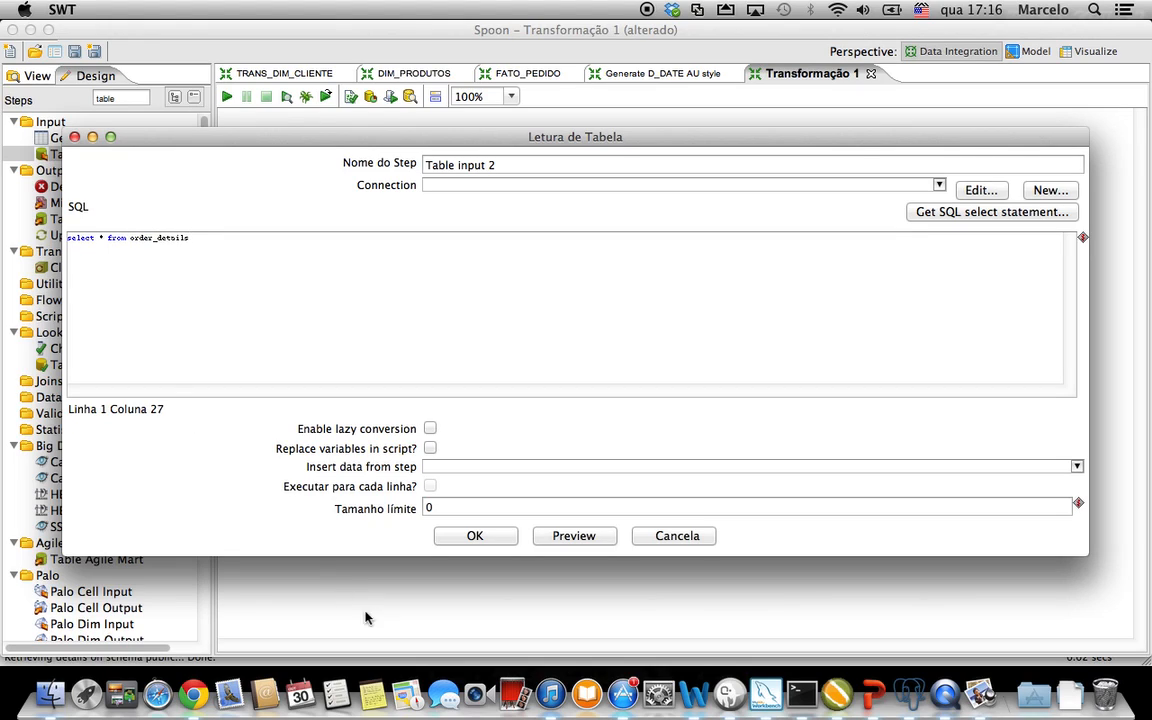
Try to apply Table input 2 without a connection, and set its connection to Northwind
{"action": "left_click", "coordinate": [474, 536]}
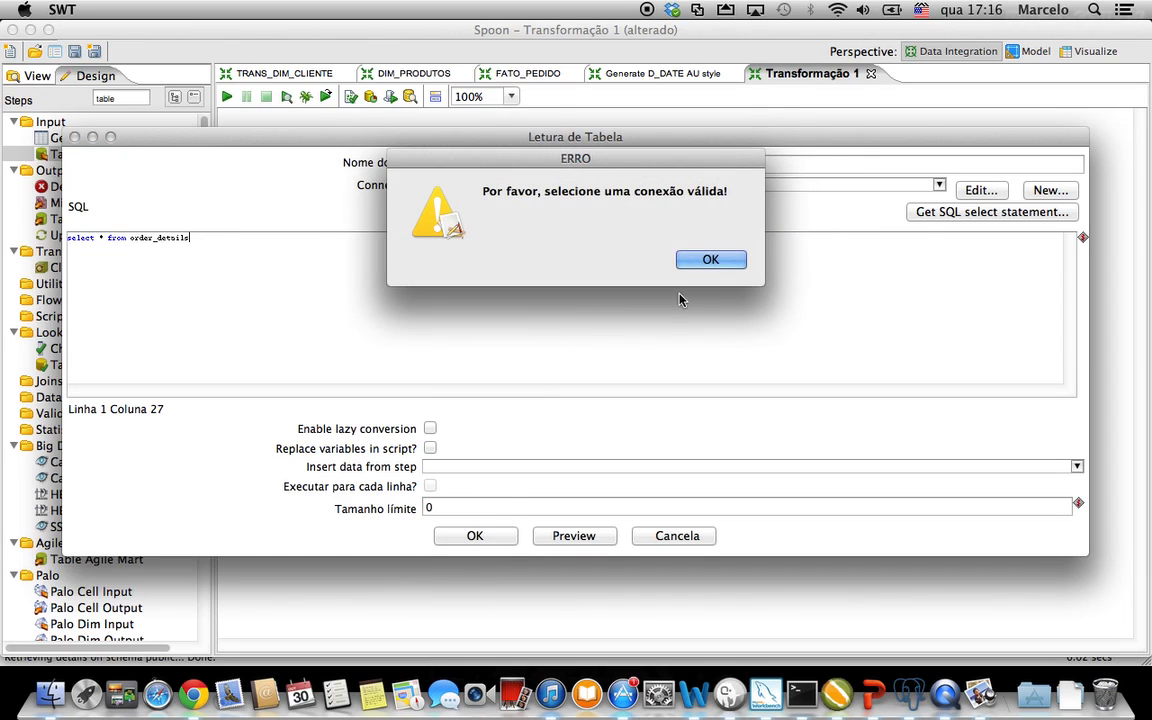
{"action": "left_click", "coordinate": [728, 262]}
{"action": "left_click", "coordinate": [515, 186]}
{"action": "left_click", "coordinate": [455, 217]}
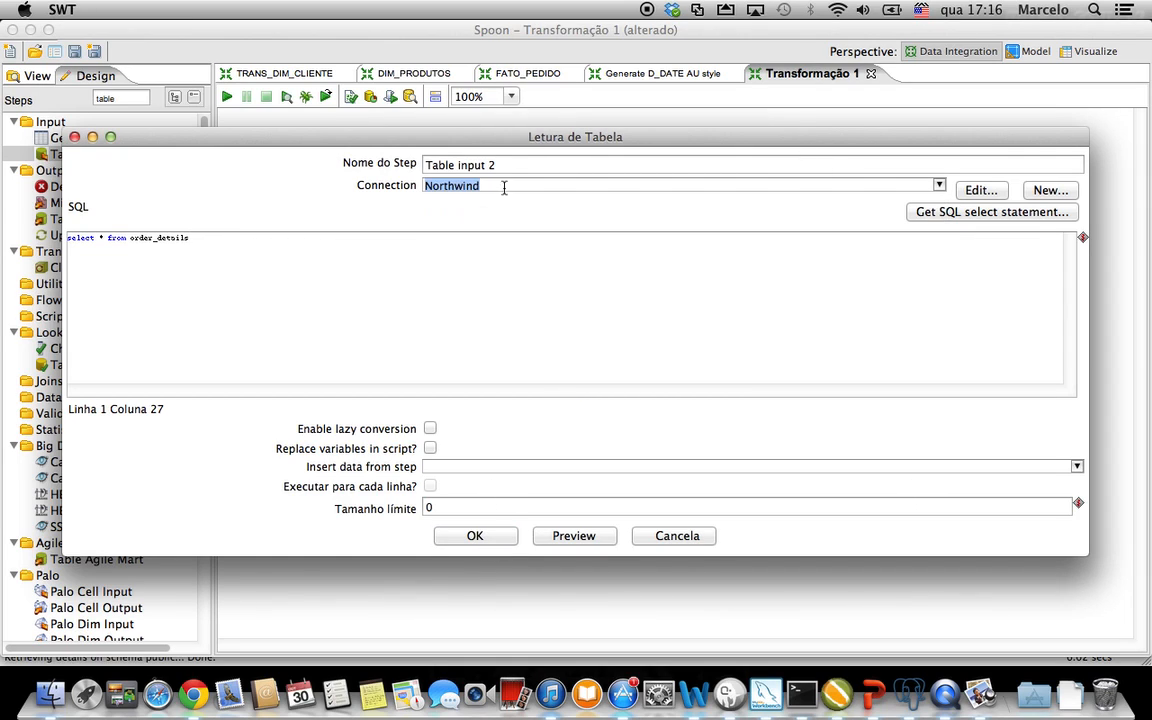
Rename Table input 2 as Order_details and line it up beside the orders step on the canvas
{"action": "triple_click", "coordinate": [447, 168]}
{"action": "key", "text": "BackSpace"}
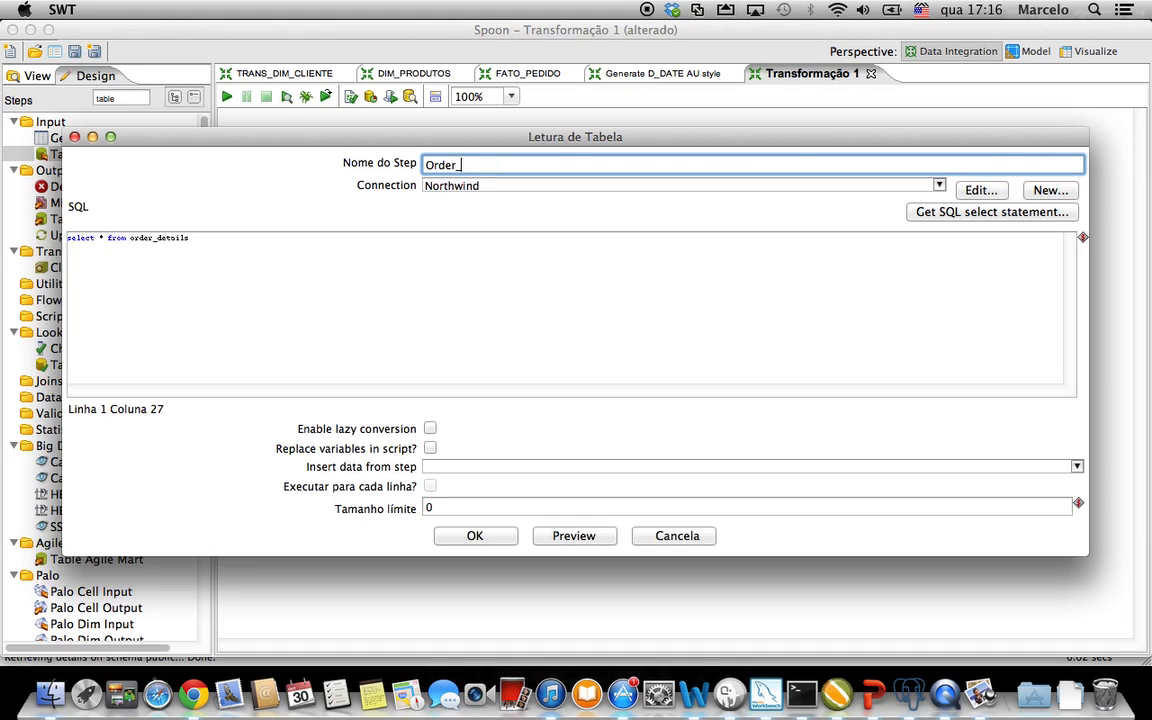
{"action": "left_click", "coordinate": [480, 537]}
{"action": "left_click", "coordinate": [506, 180]}
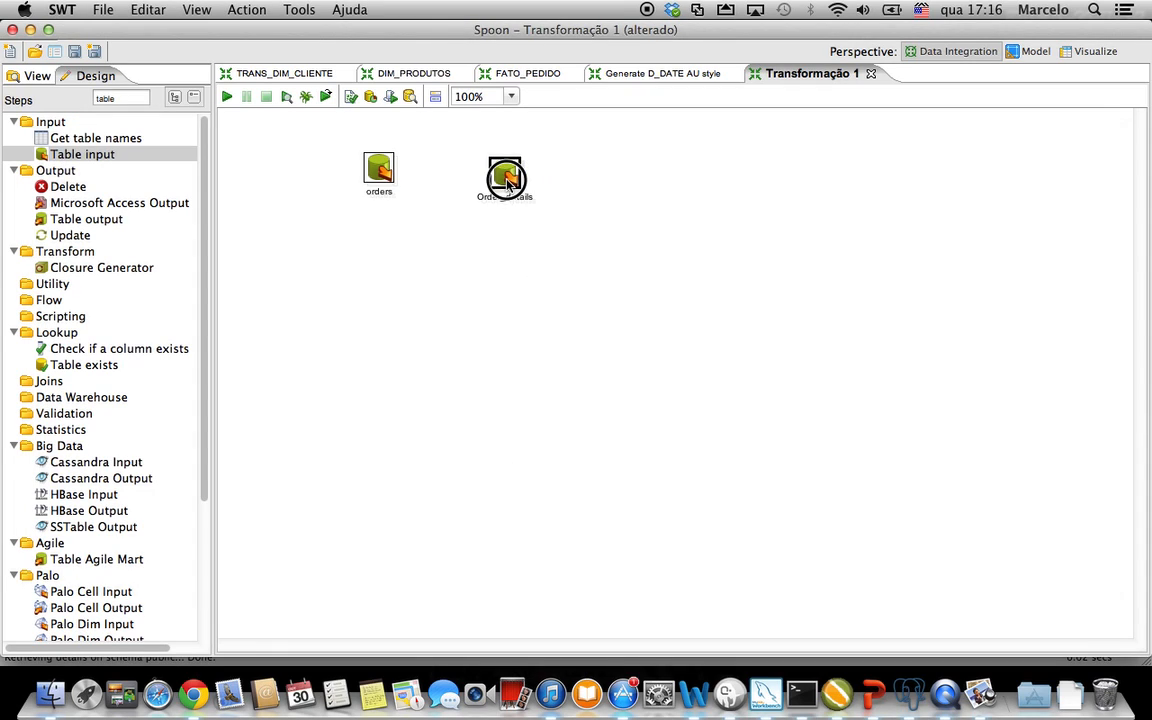
{"action": "left_click", "coordinate": [375, 168]}
Search the step palette for mer and add a Merge Join step below the two table inputs
{"action": "left_click", "coordinate": [127, 99]}
{"action": "left_click_drag", "start_coordinate": [127, 99], "coordinate": [68, 90]}
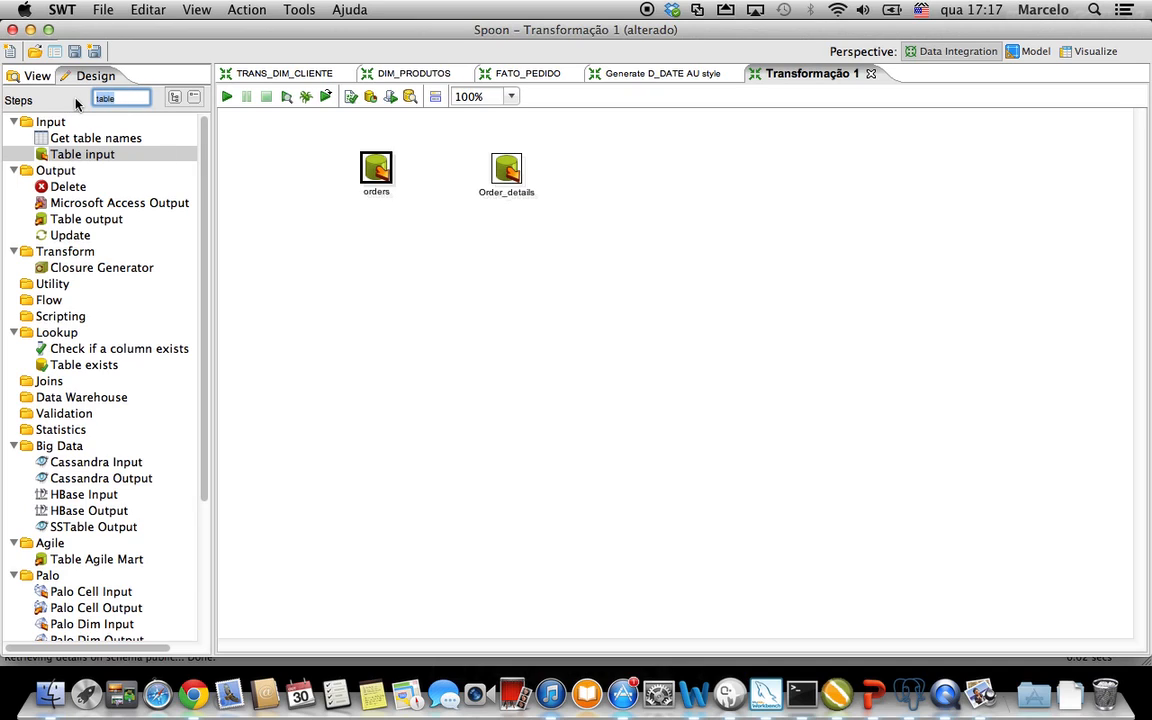
{"action": "key", "text": "BackSpace"}
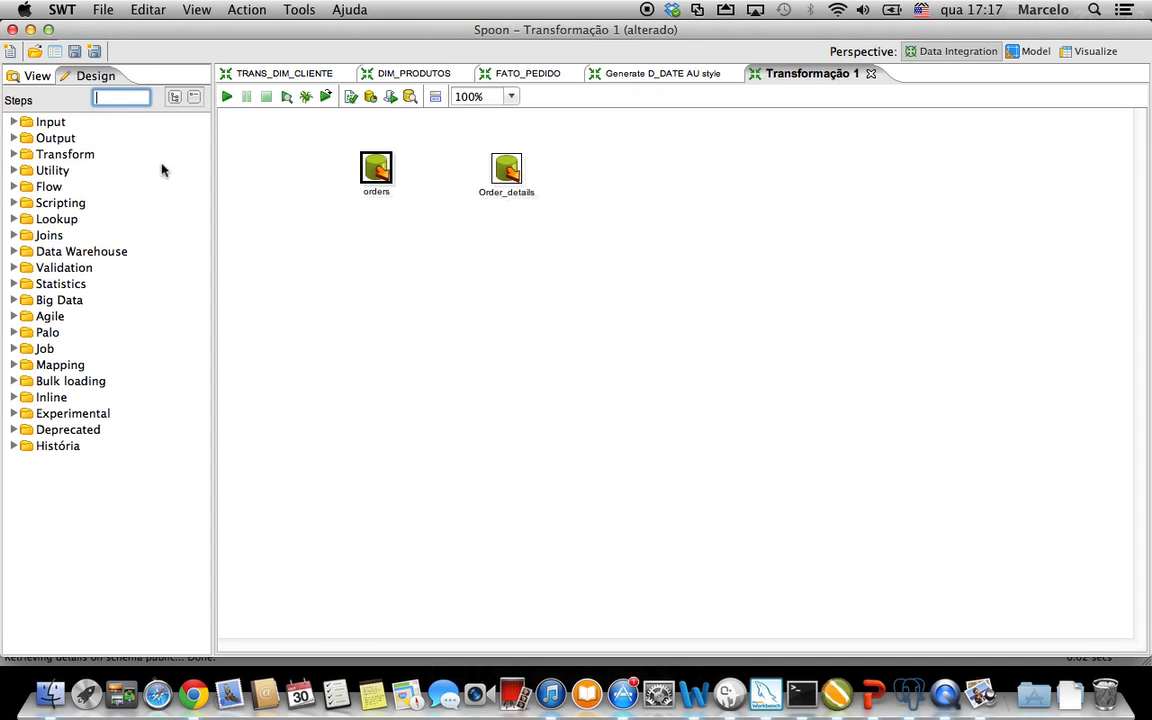
{"action": "type", "text": "mer"}
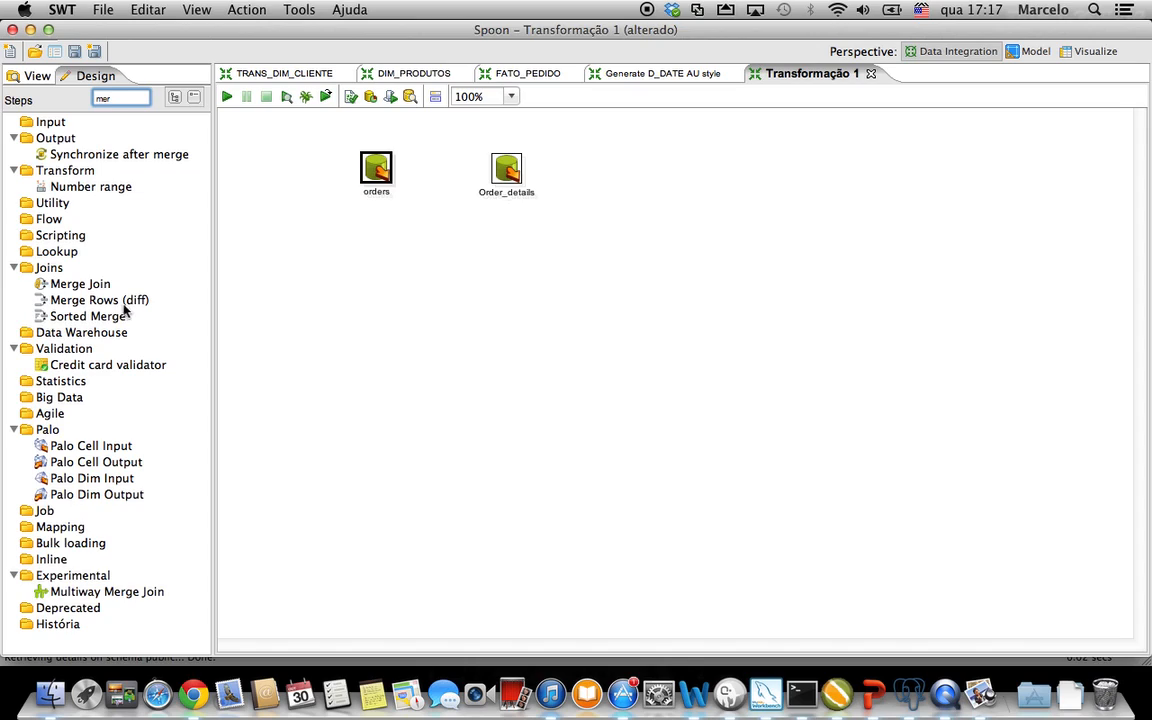
{"action": "left_click", "coordinate": [85, 283]}
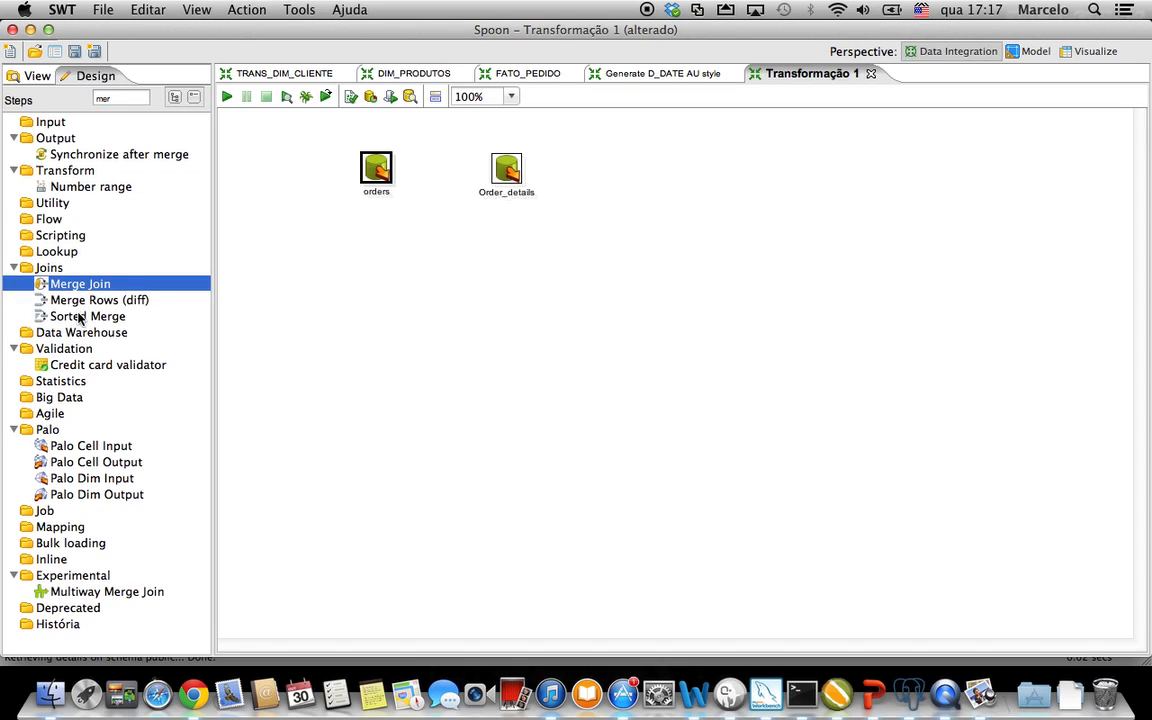
{"action": "left_click_drag", "start_coordinate": [72, 284], "coordinate": [461, 290]}
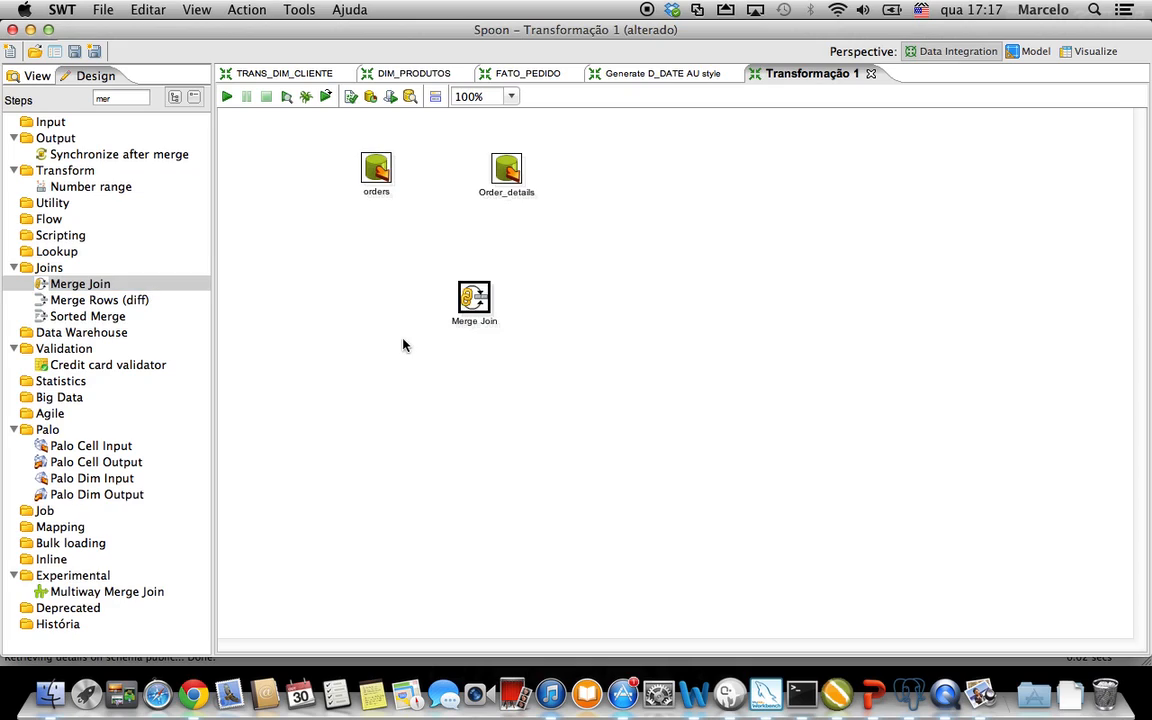
Review the Merge Join's join type options without changing them, and centre the step beneath the two table inputs
{"action": "double_click", "coordinate": [476, 300]}
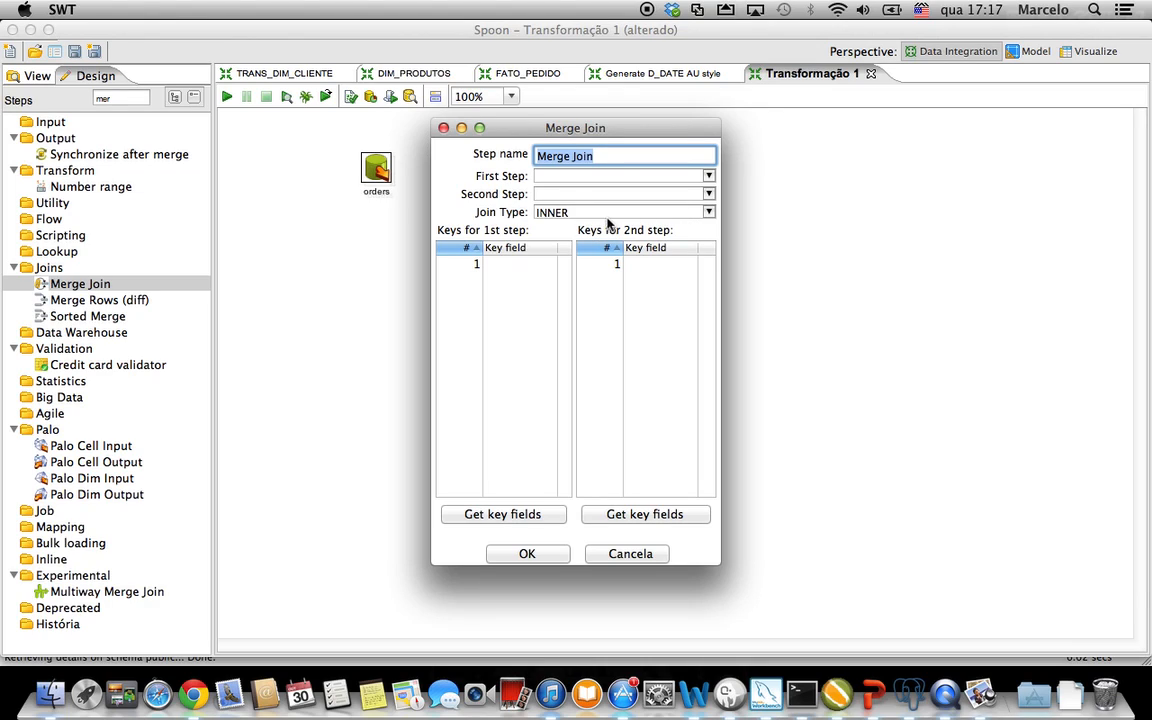
{"action": "left_click", "coordinate": [709, 213]}
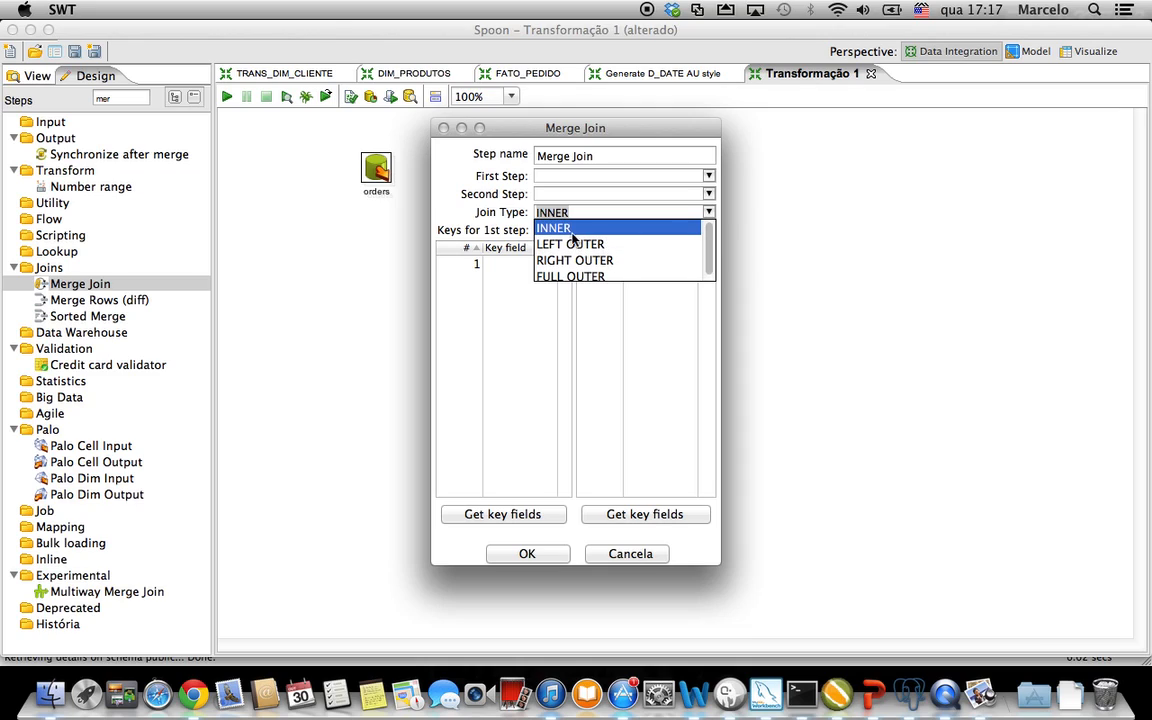
{"action": "left_click", "coordinate": [630, 553]}
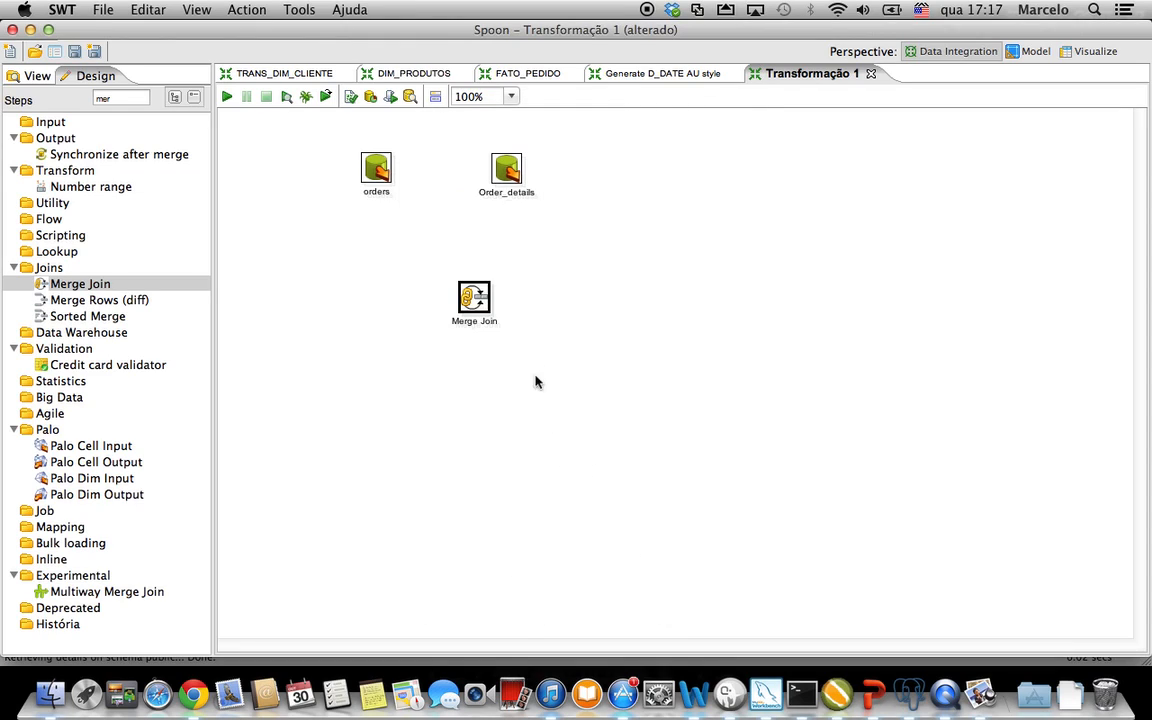
{"action": "left_click", "coordinate": [463, 237]}
{"action": "left_click_drag", "start_coordinate": [474, 299], "coordinate": [447, 299]}
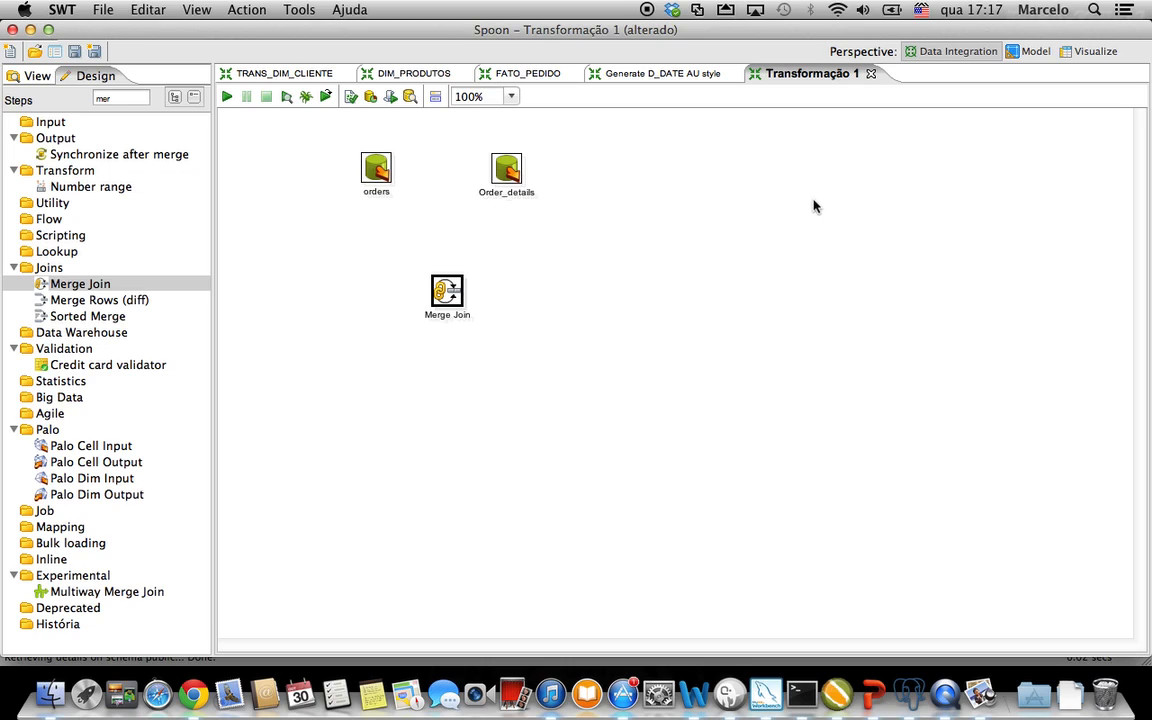
Review the query joining customers, orders, order_details and products in pgAdmin, and return to the Spoon transformation
{"action": "left_click", "coordinate": [918, 697]}
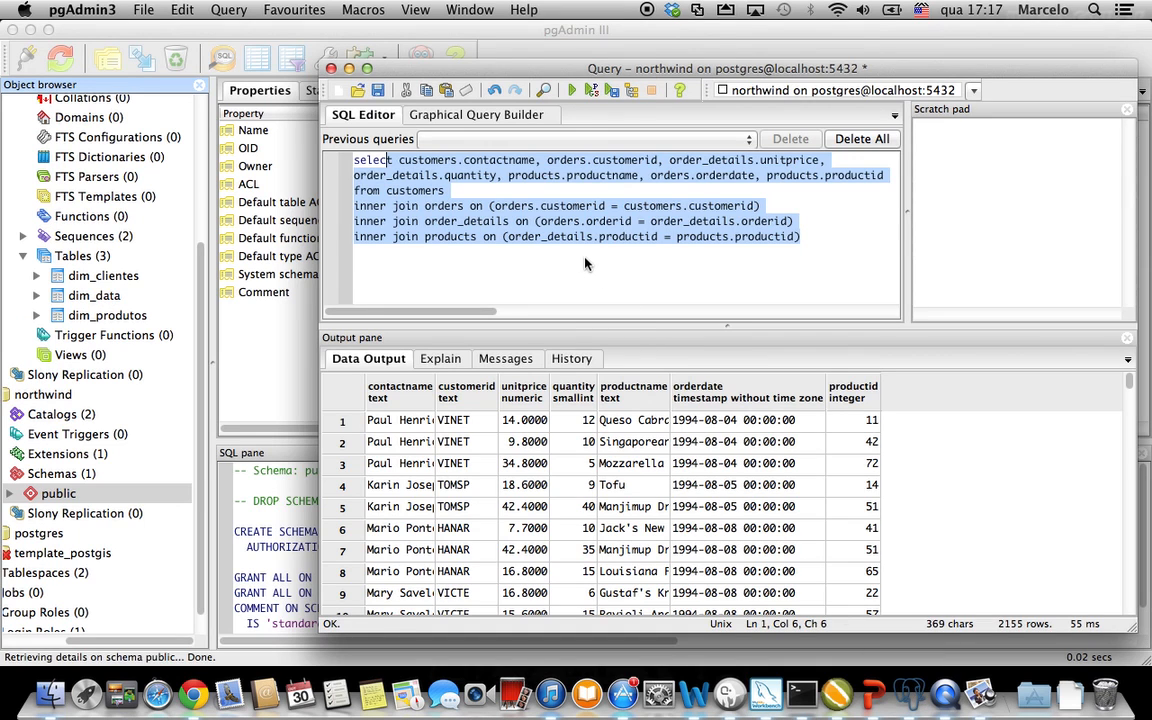
{"action": "left_click", "coordinate": [526, 230]}
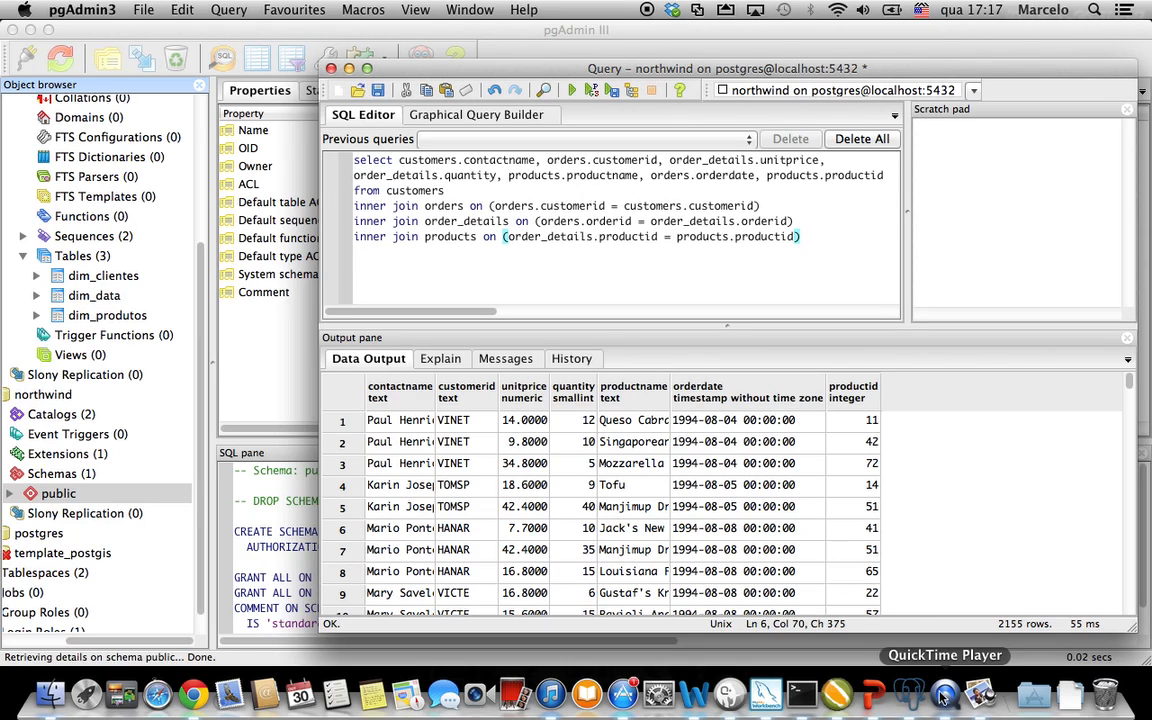
{"action": "left_click", "coordinate": [836, 694]}
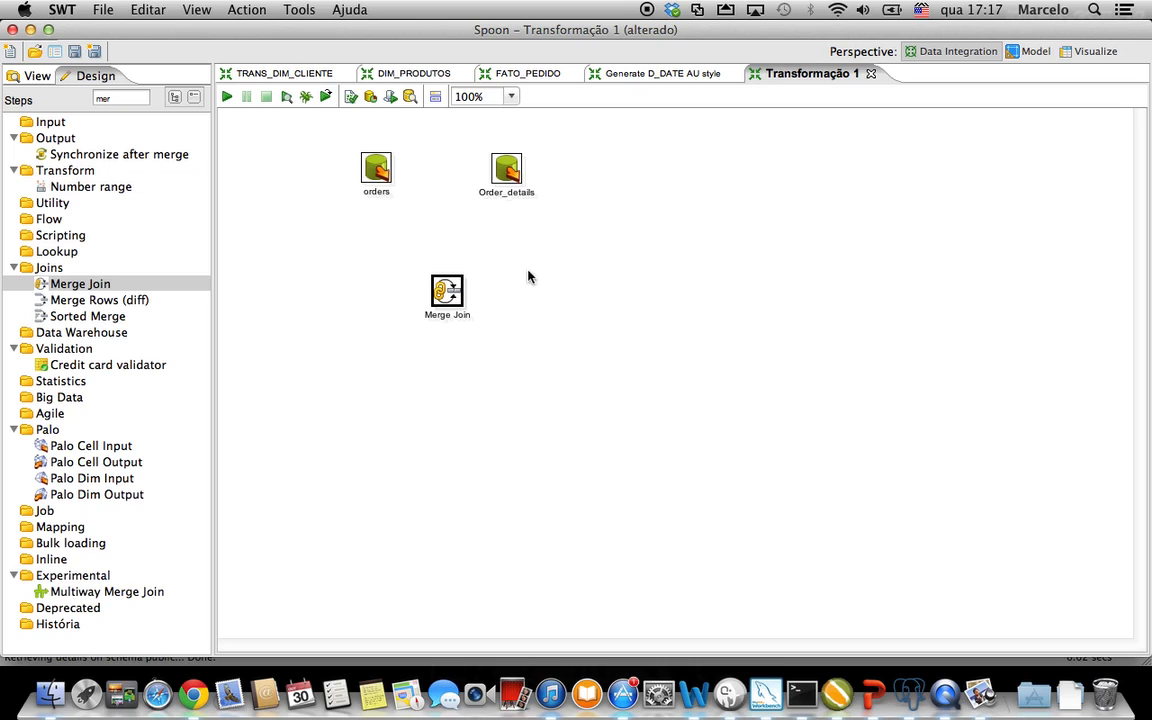
Close the new transformation without saving it and bring up the FATO_PEDIDO transformation
{"action": "left_click", "coordinate": [871, 74]}
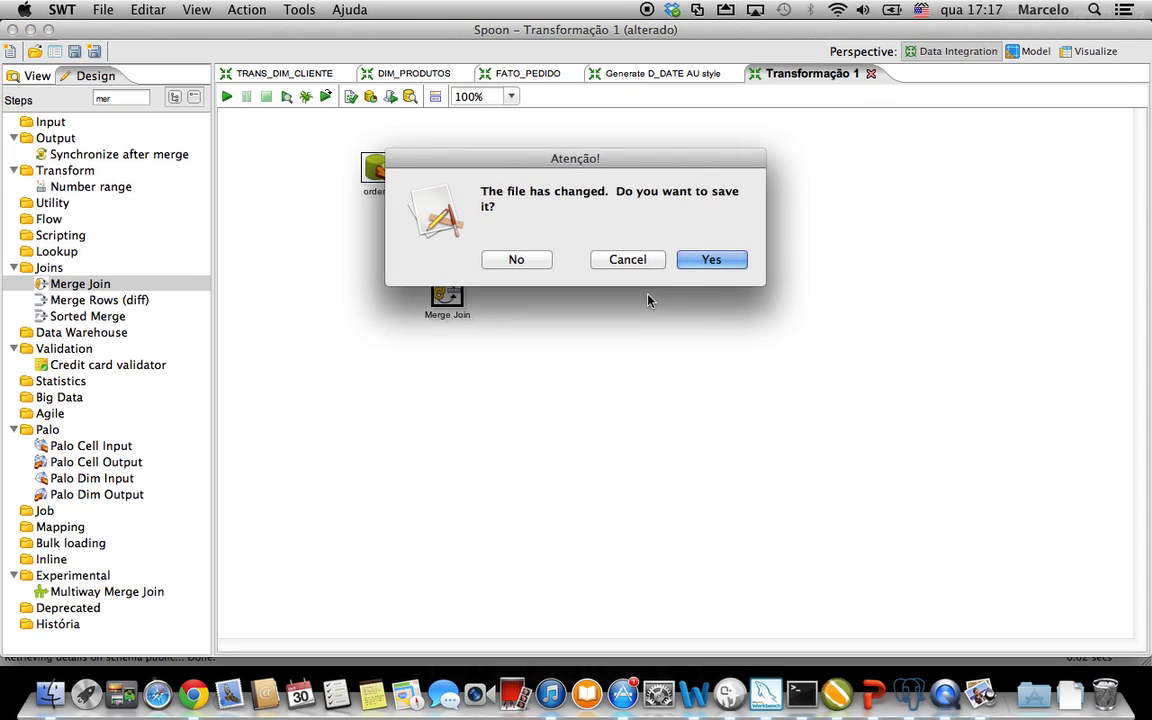
{"action": "left_click", "coordinate": [600, 261]}
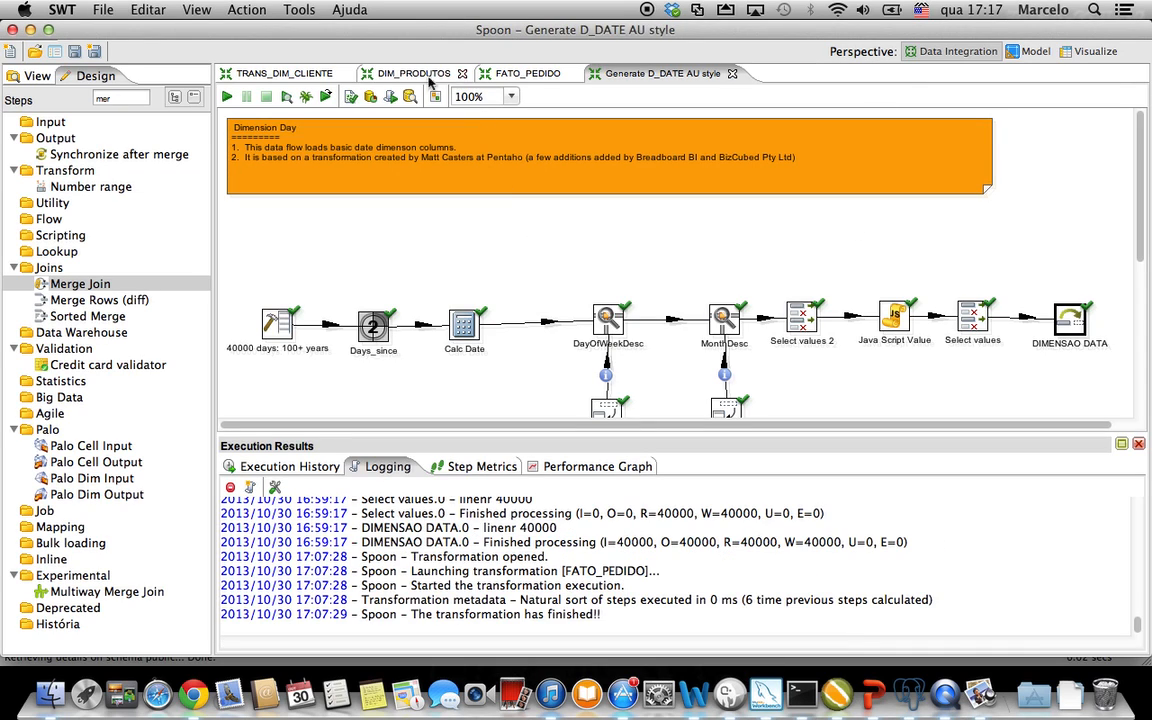
{"action": "left_click", "coordinate": [290, 74]}
{"action": "left_click", "coordinate": [510, 75]}
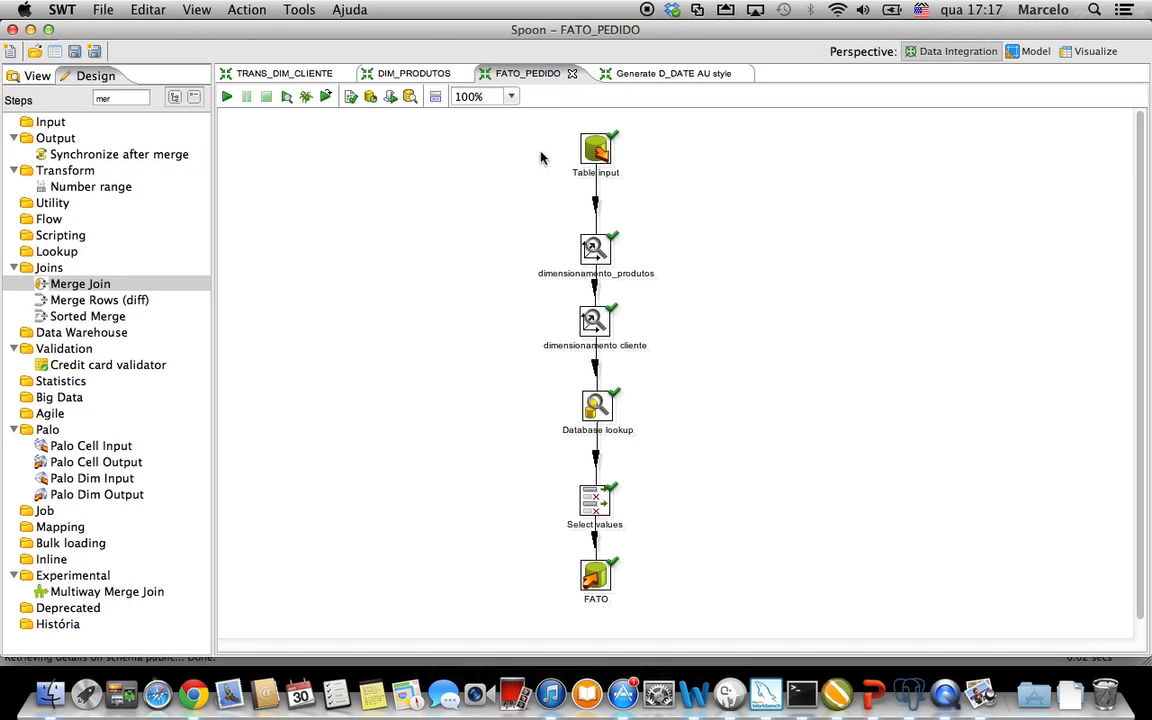
Open FATO_PEDIDO's Table input step and examine its four-table join query on the Northwind connection
{"action": "double_click", "coordinate": [596, 150]}
{"action": "left_click_drag", "start_coordinate": [378, 277], "coordinate": [66, 236]}
{"action": "left_click", "coordinate": [145, 287]}
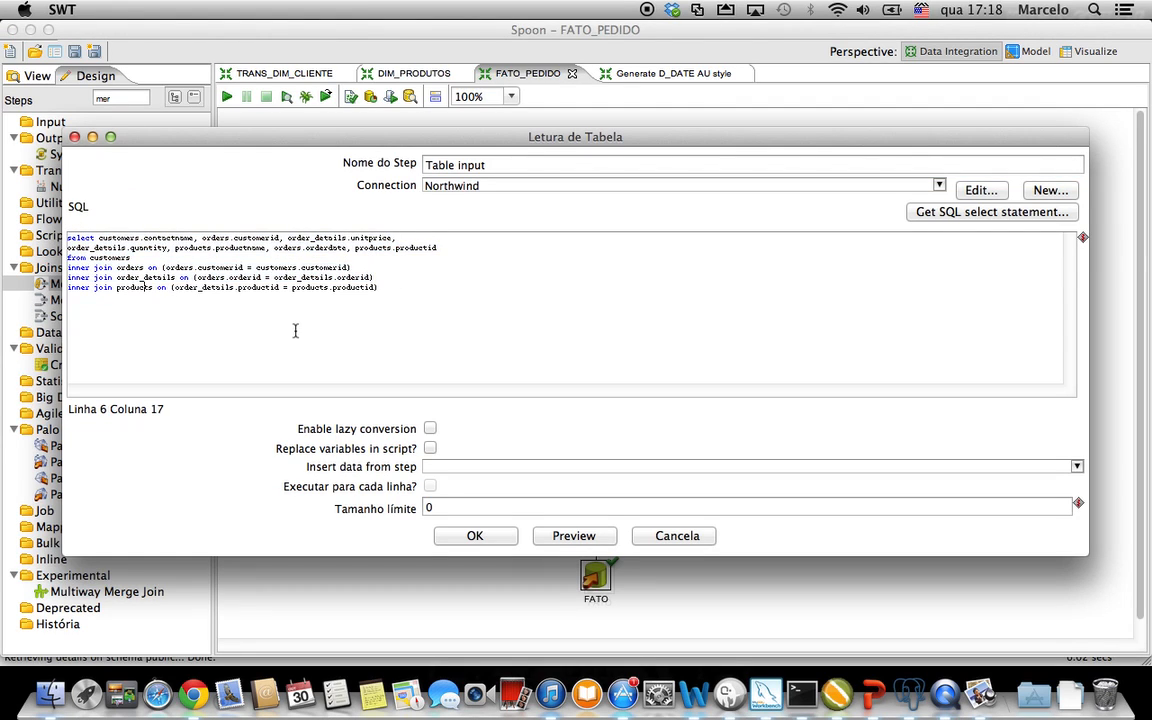
Switch to pgAdmin and examine the columns selected from customers, orders, order_details and products in the Northwind query
{"action": "left_click", "coordinate": [979, 693]}
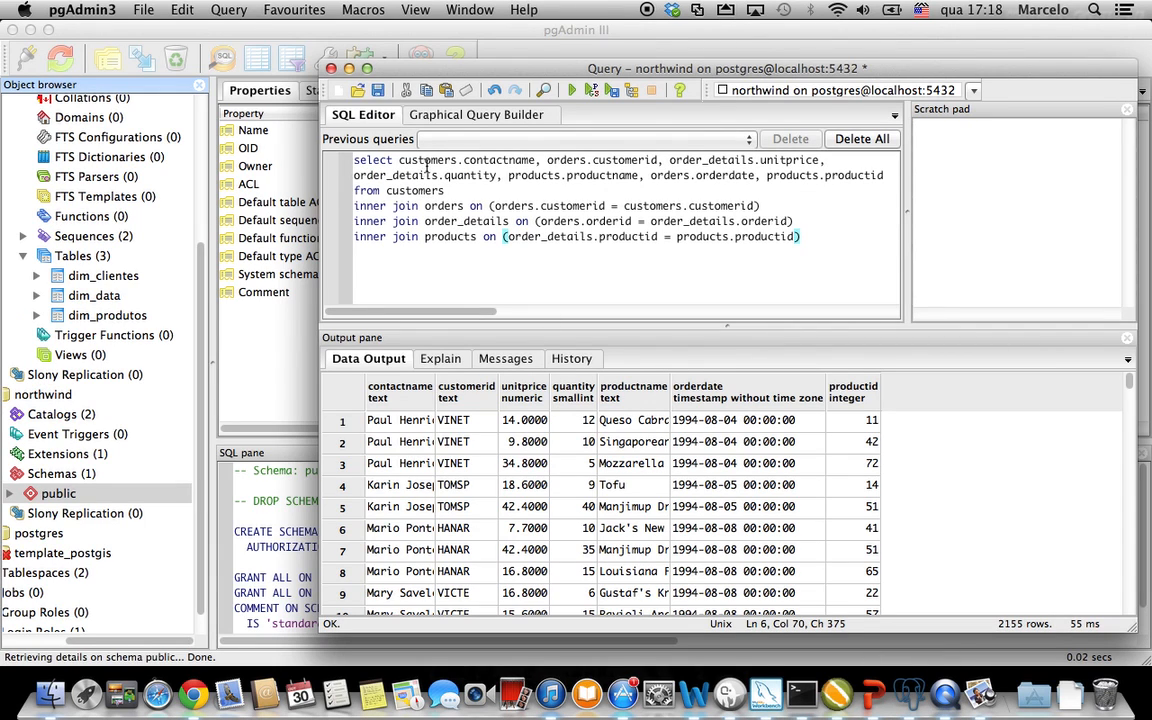
{"action": "left_click_drag", "start_coordinate": [413, 160], "coordinate": [463, 160]}
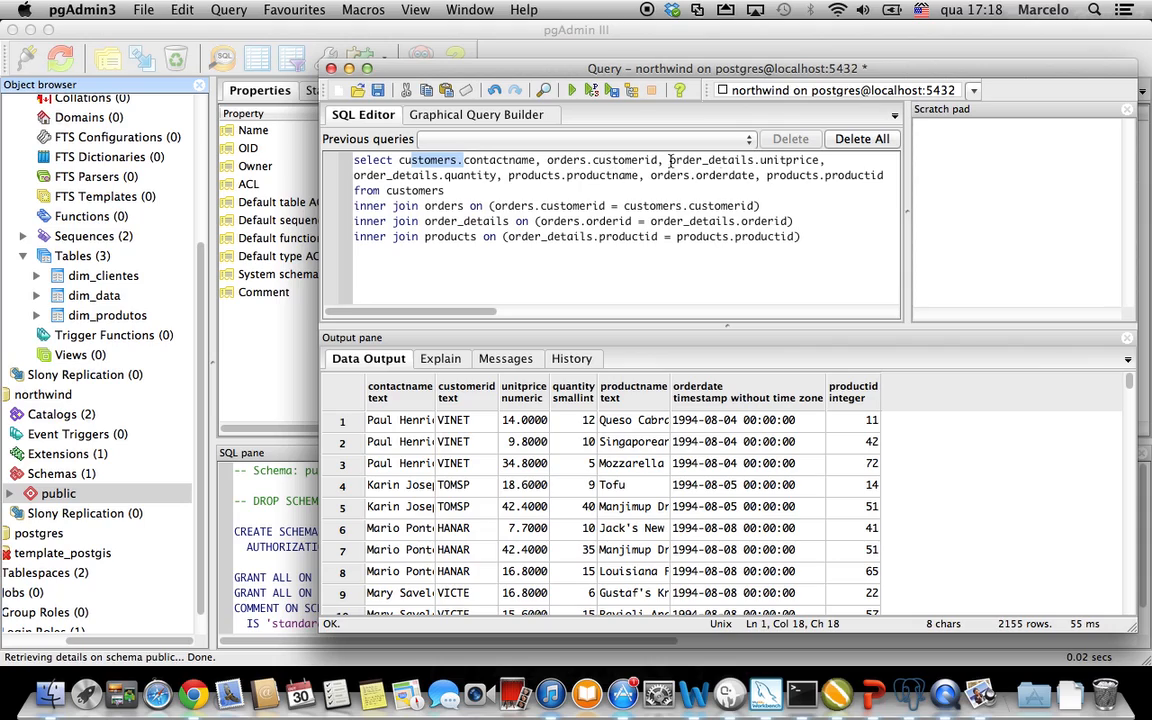
{"action": "left_click_drag", "start_coordinate": [684, 160], "coordinate": [744, 160]}
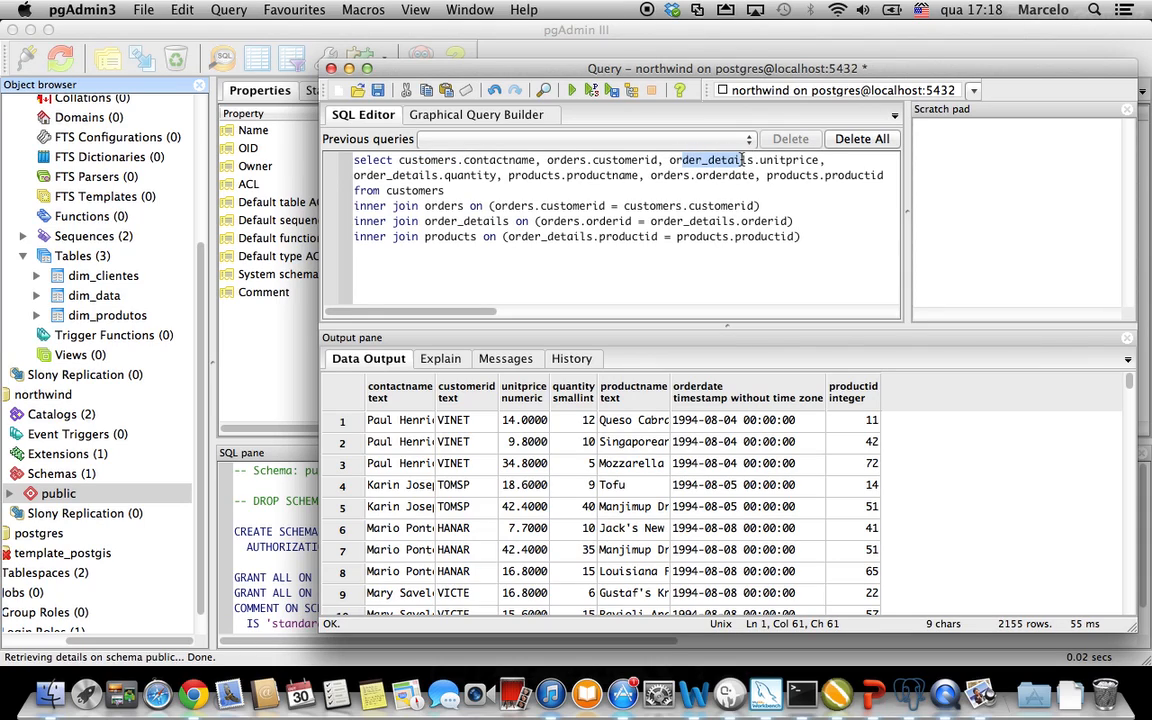
{"action": "left_click", "coordinate": [470, 176]}
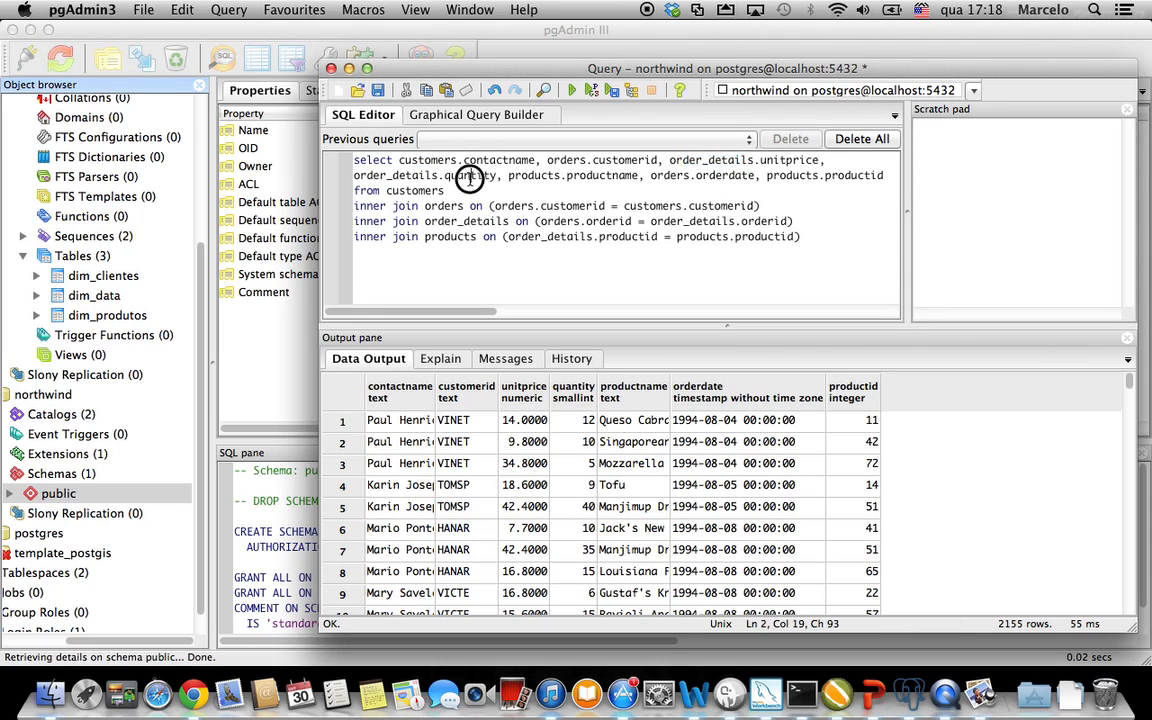
{"action": "left_click_drag", "start_coordinate": [536, 176], "coordinate": [571, 176]}
{"action": "left_click_drag", "start_coordinate": [666, 176], "coordinate": [723, 176]}
{"action": "left_click_drag", "start_coordinate": [800, 176], "coordinate": [872, 176]}
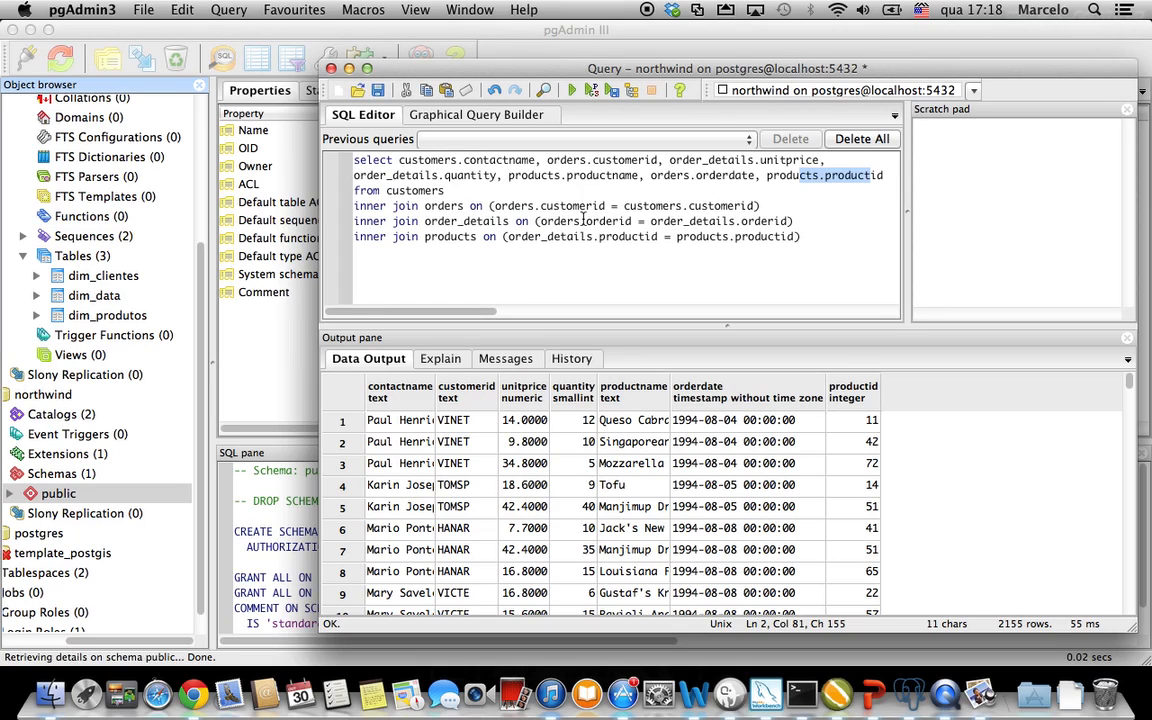
Examine the query's inner join conditions, and return to Spoon to close the Table input settings without saving
{"action": "left_click_drag", "start_coordinate": [637, 206], "coordinate": [714, 206]}
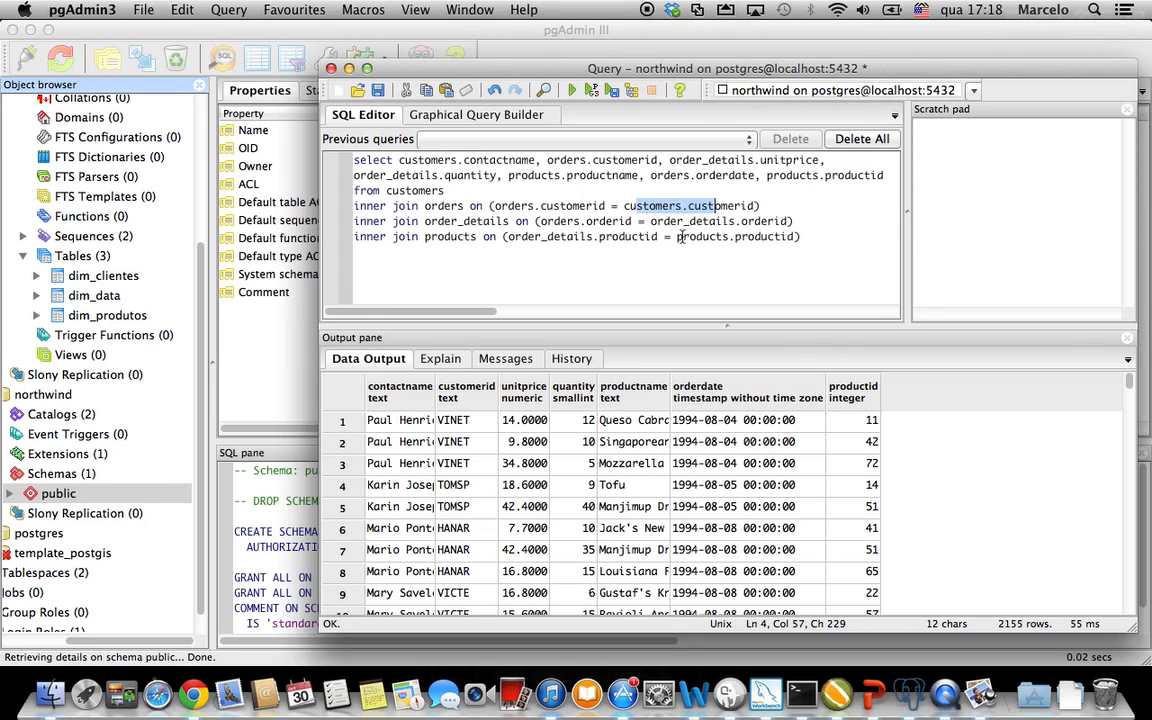
{"action": "left_click", "coordinate": [688, 237]}
{"action": "left_click", "coordinate": [458, 237]}
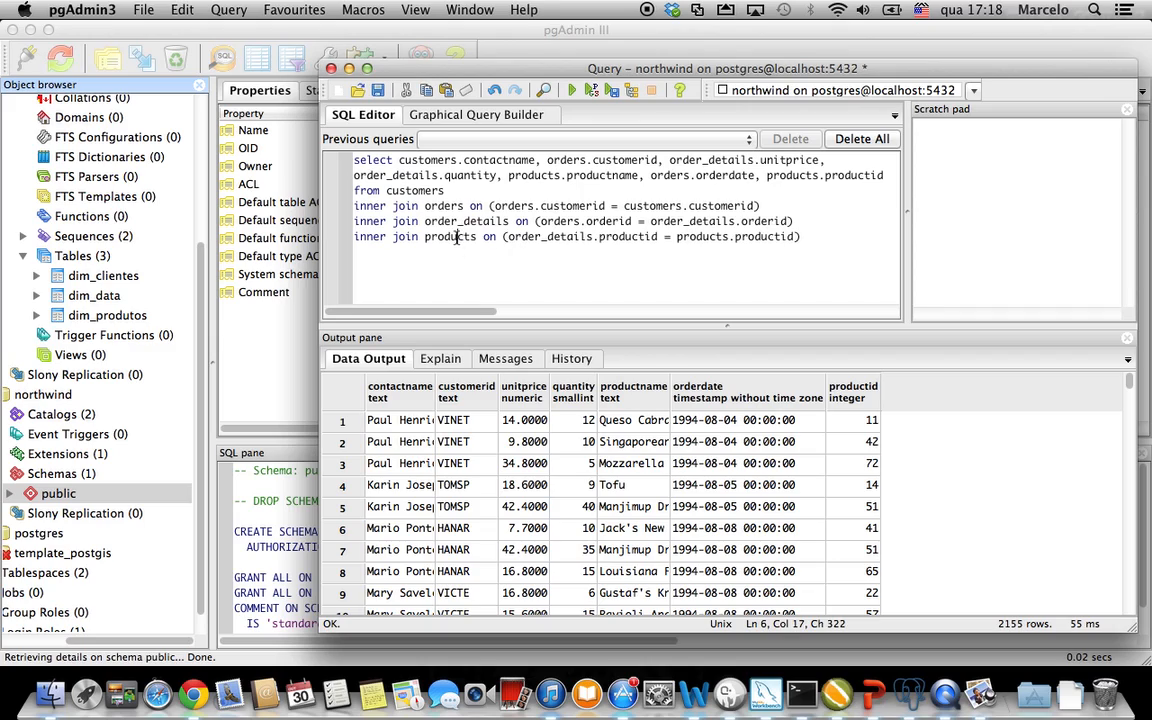
{"action": "double_click", "coordinate": [452, 206]}
{"action": "left_click_drag", "start_coordinate": [425, 223], "coordinate": [471, 238]}
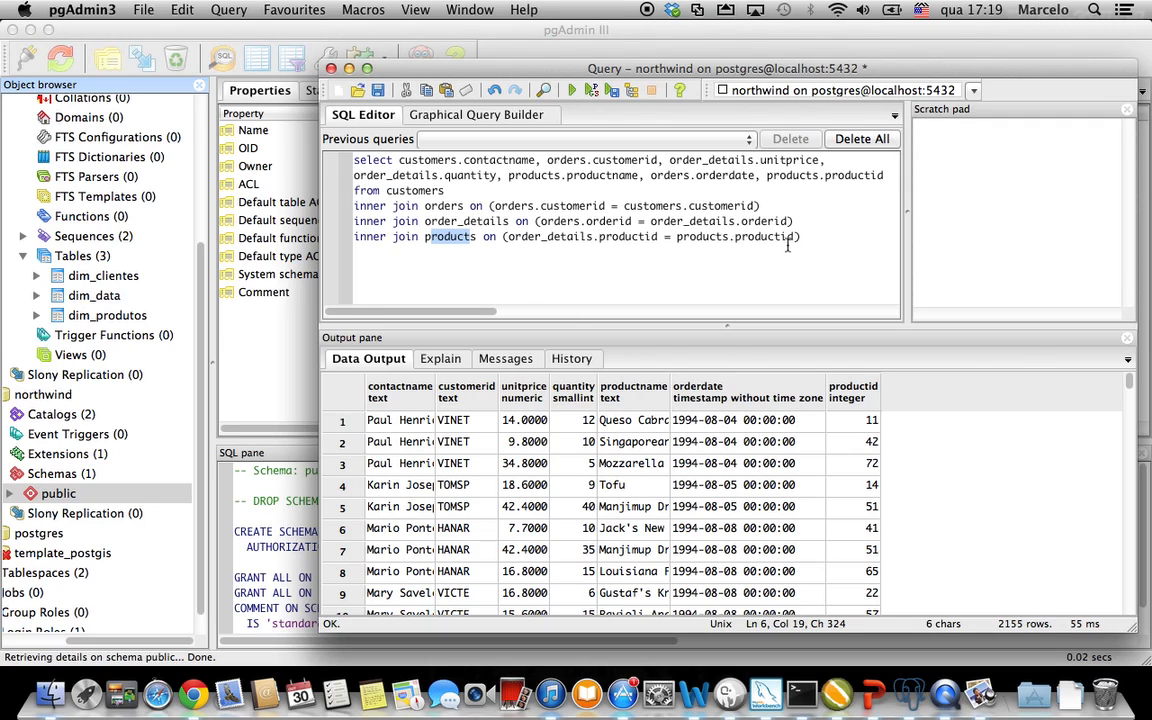
{"action": "left_click_drag", "start_coordinate": [806, 236], "coordinate": [320, 143]}
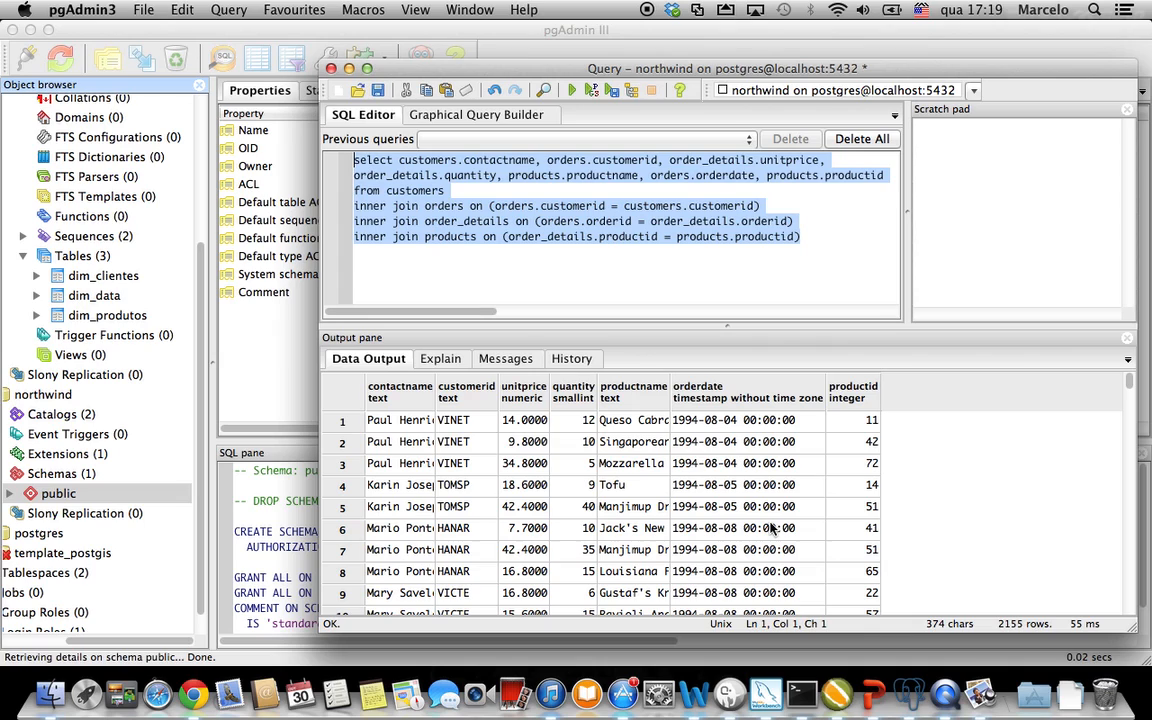
{"action": "left_click", "coordinate": [765, 692]}
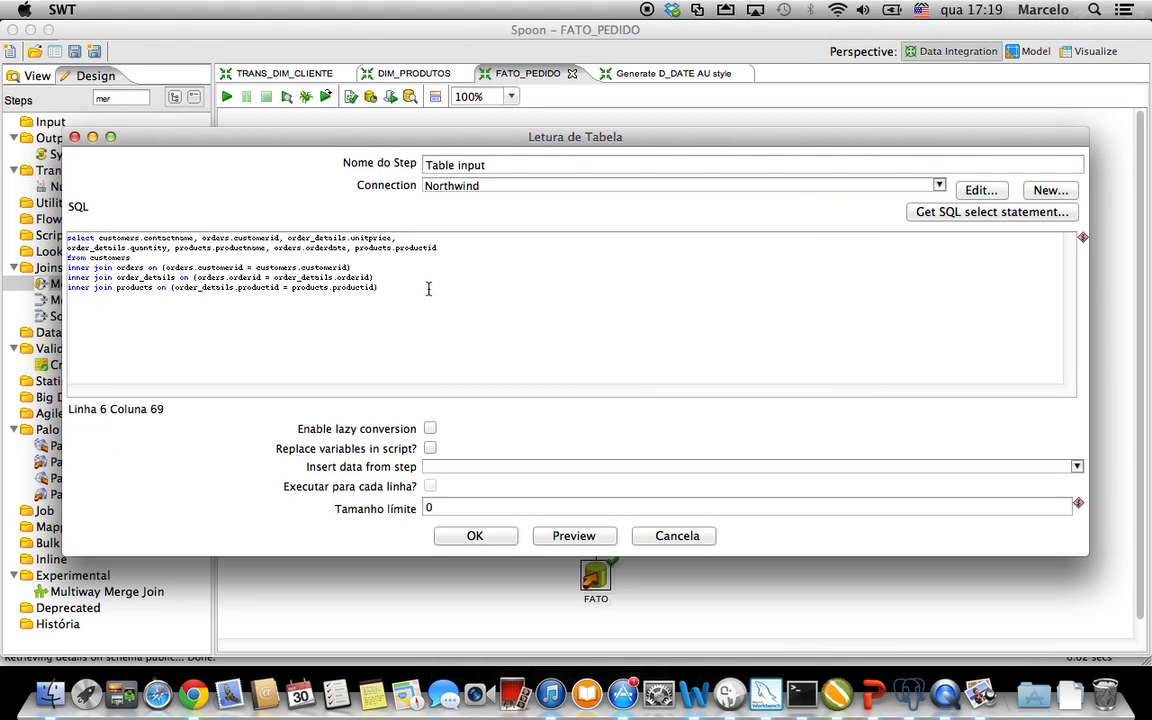
{"action": "left_click", "coordinate": [662, 540]}
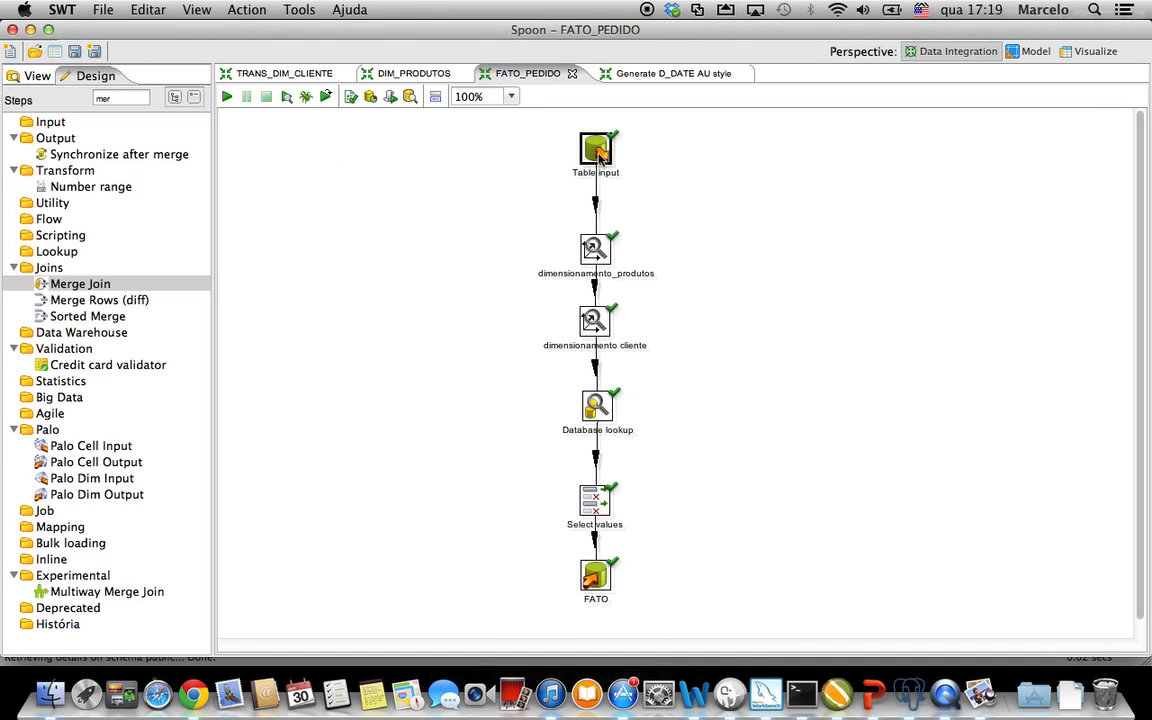
Preview 2 rows of FATO_PEDIDO's Table input query, and close the step without saving changes
{"action": "double_click", "coordinate": [596, 150]}
{"action": "left_click_drag", "start_coordinate": [395, 286], "coordinate": [115, 190]}
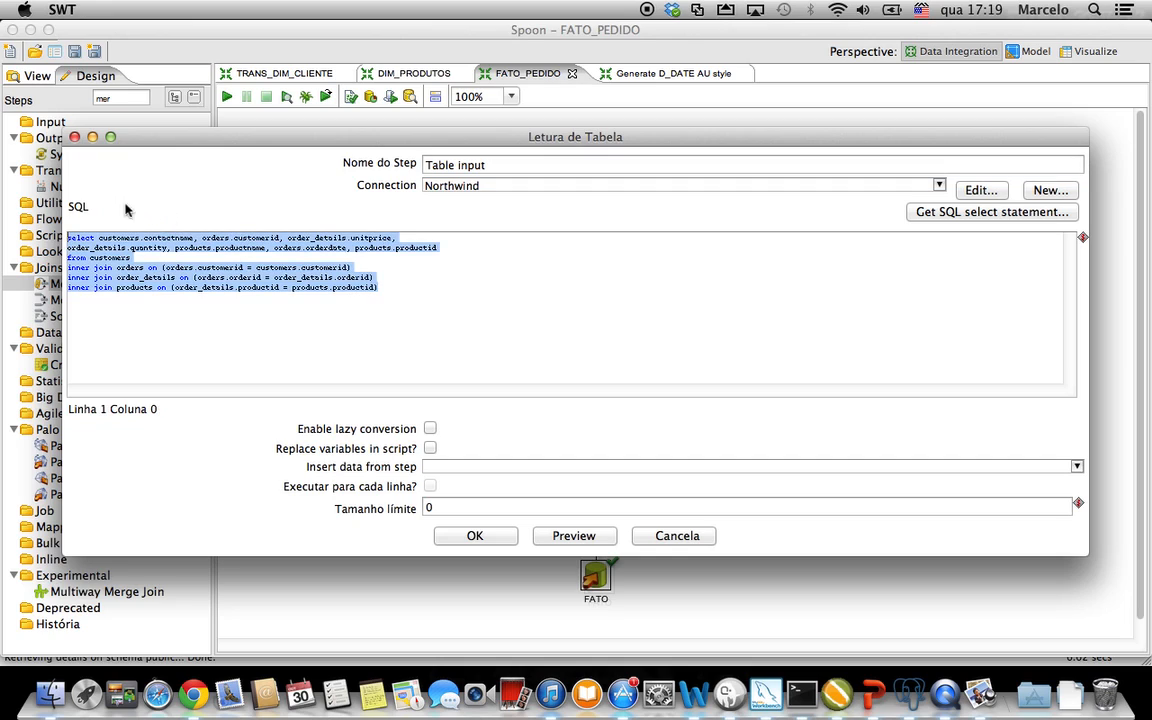
{"action": "left_click", "coordinate": [540, 538]}
{"action": "type", "text": "2"}
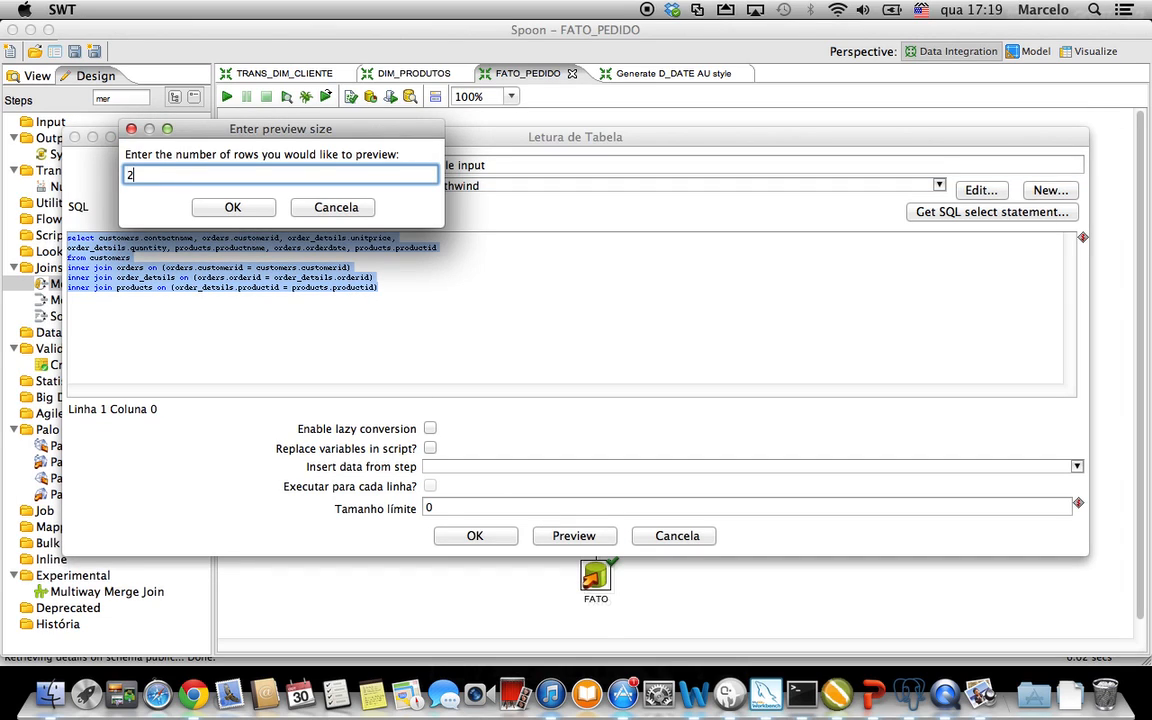
{"action": "left_click", "coordinate": [232, 207]}
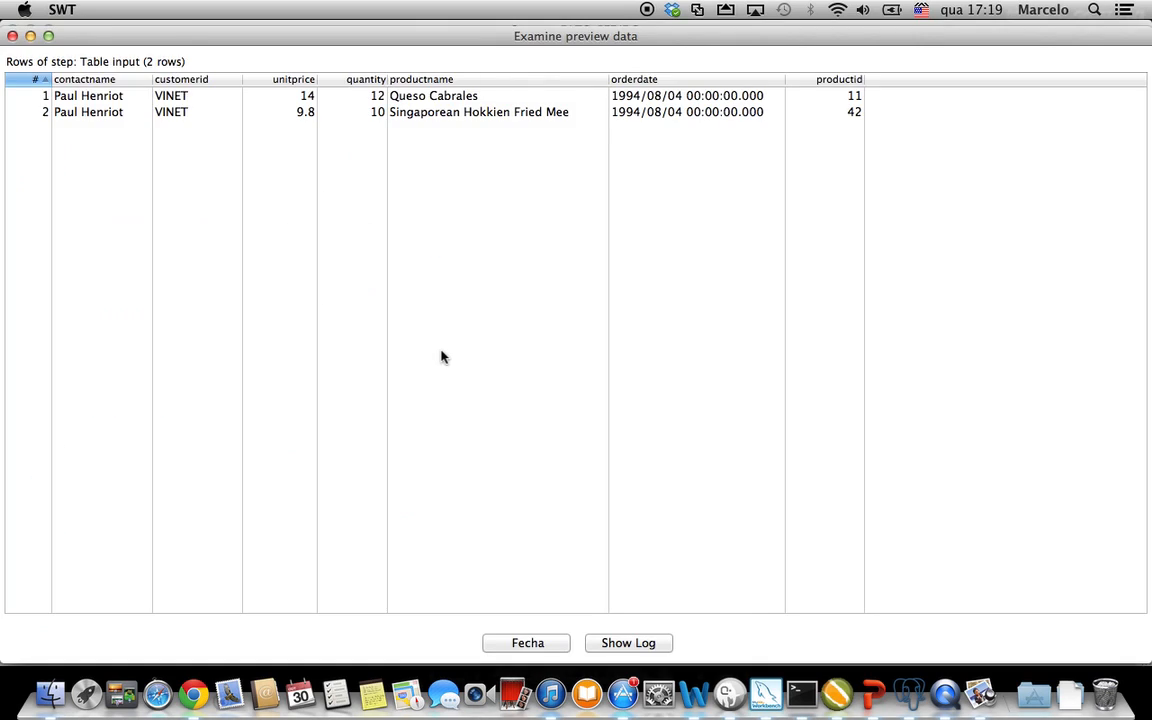
{"action": "left_click", "coordinate": [12, 36]}
{"action": "left_click", "coordinate": [665, 537]}
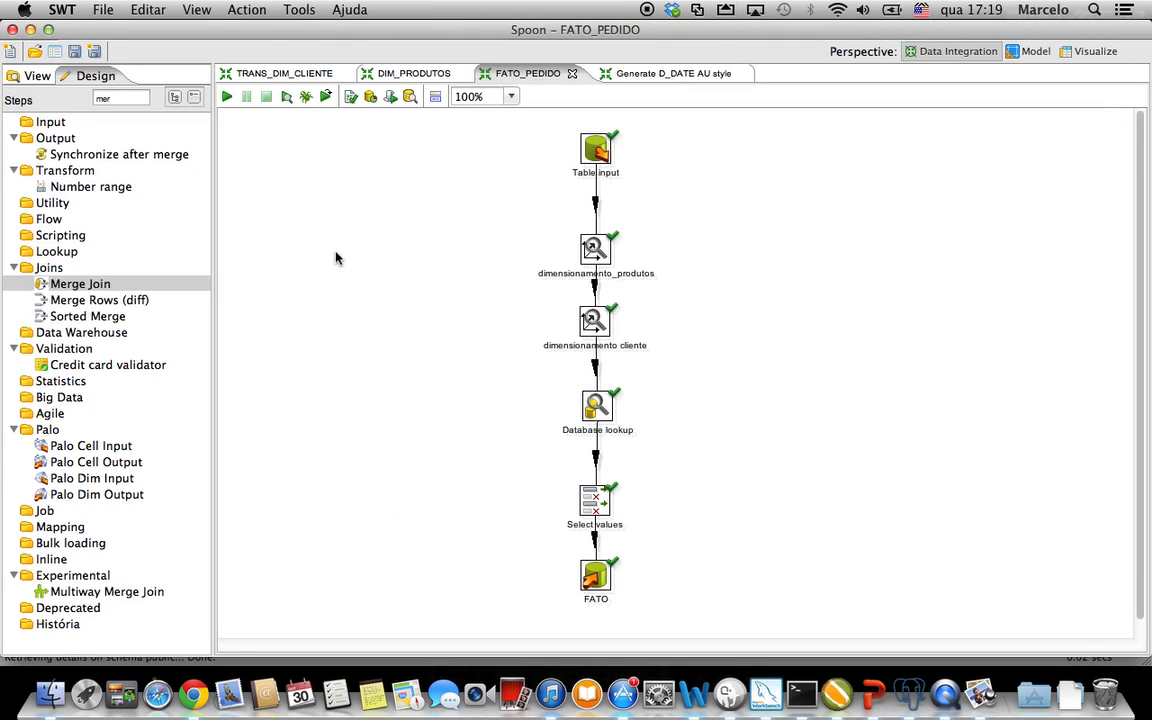
Add a second Table input step beside the existing FATO_PEDIDO flow, and check the original Table input's settings
{"action": "left_click", "coordinate": [121, 97]}
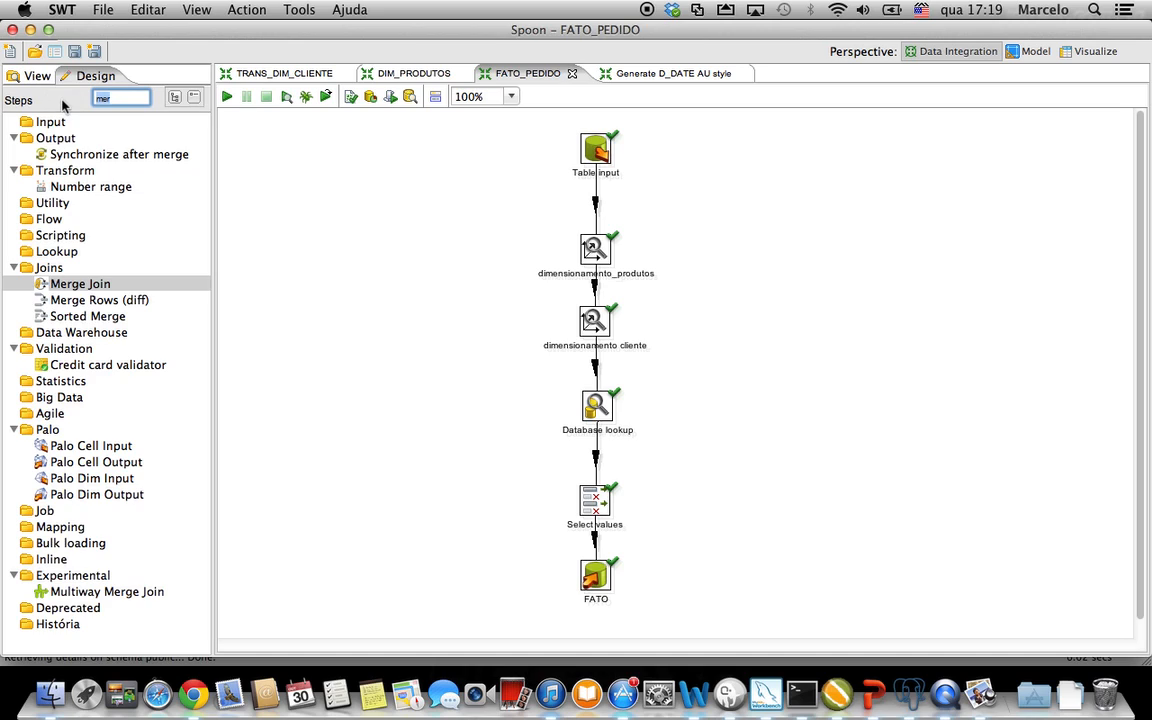
{"action": "type", "text": "i"}
{"action": "key", "text": "BackSpace"}
{"action": "type", "text": "table"}
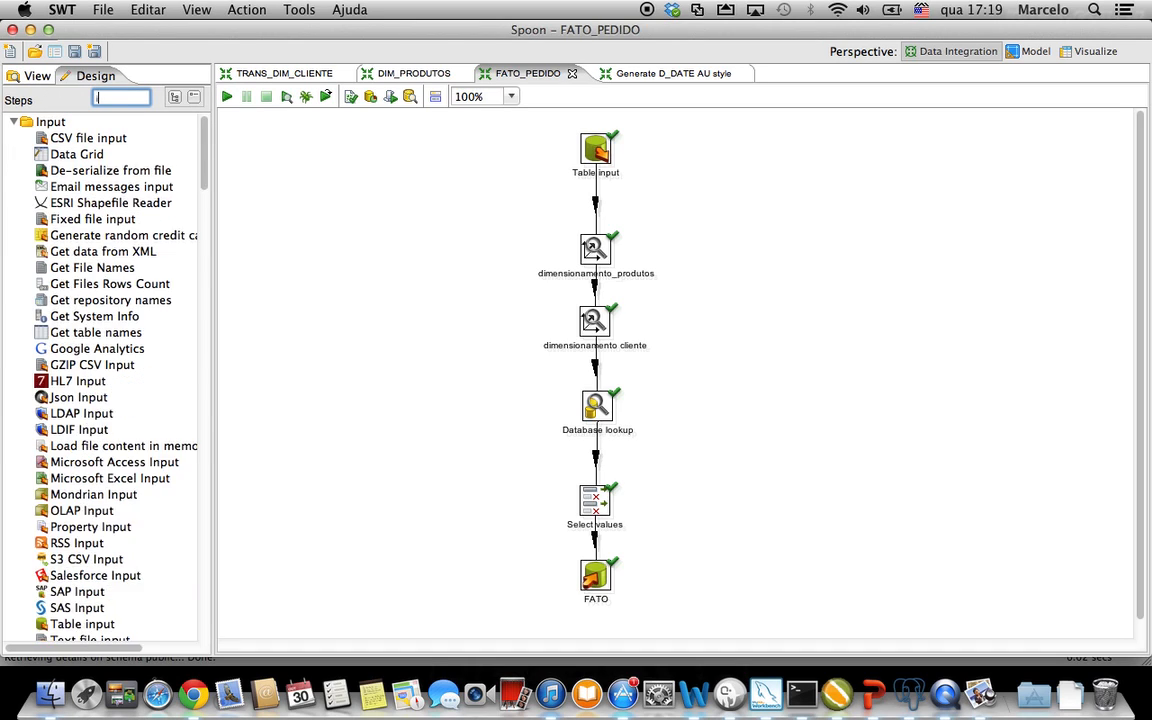
{"action": "left_click_drag", "start_coordinate": [92, 155], "coordinate": [312, 170]}
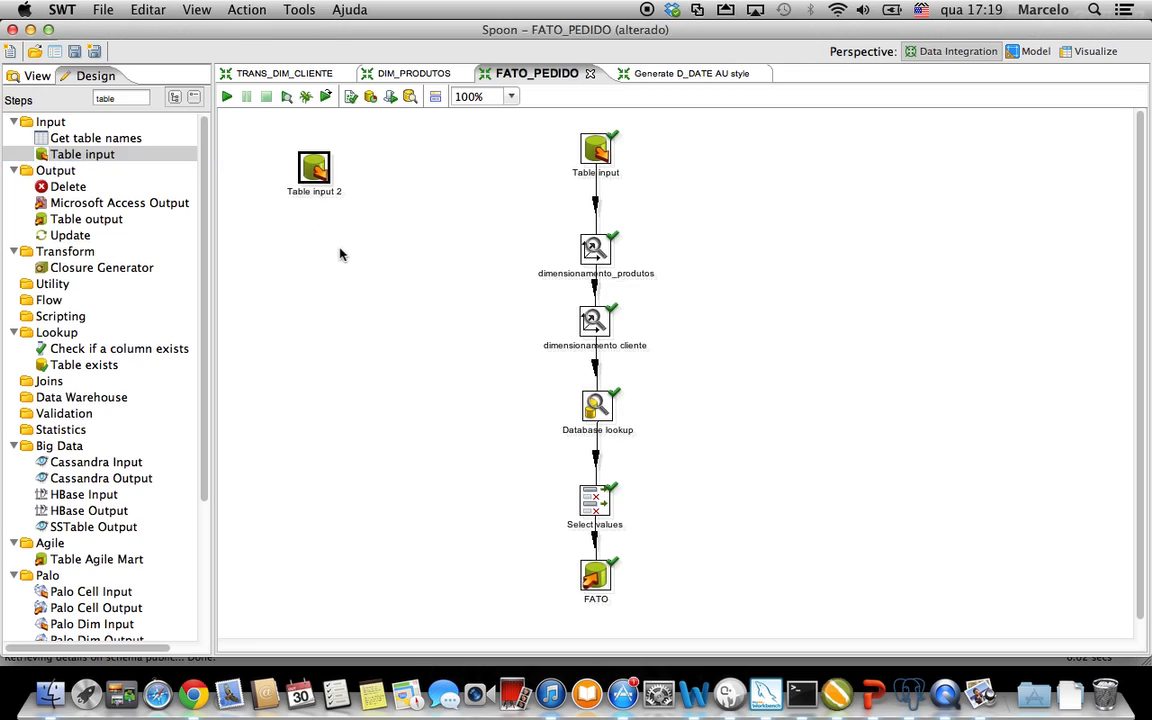
{"action": "double_click", "coordinate": [595, 150]}
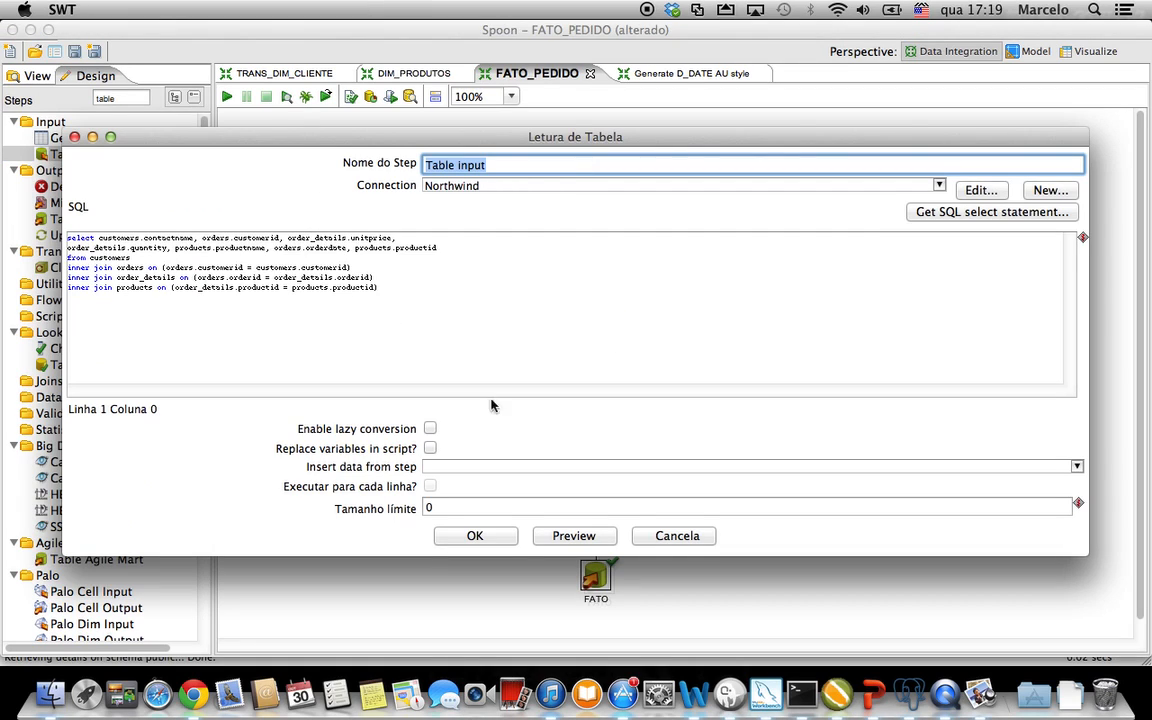
{"action": "left_click", "coordinate": [676, 536]}
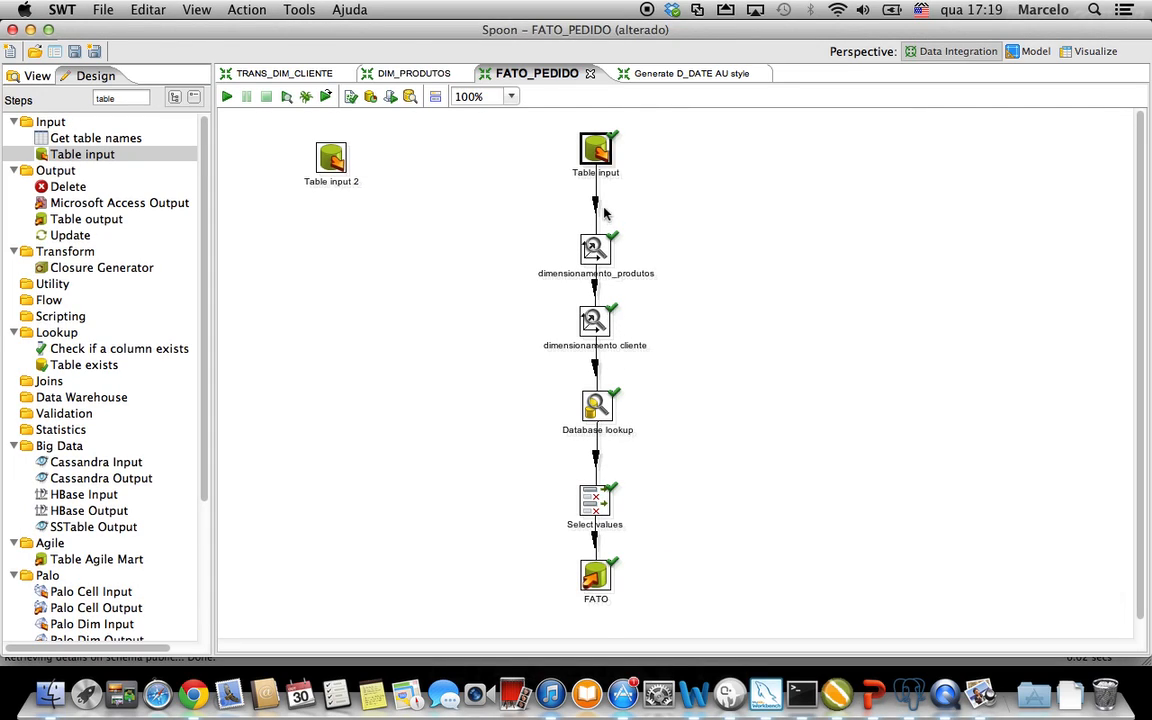
Check the dimensionamento_produtos settings and add a Dimension lookup/update step beneath Table input 2
{"action": "left_click", "coordinate": [596, 249]}
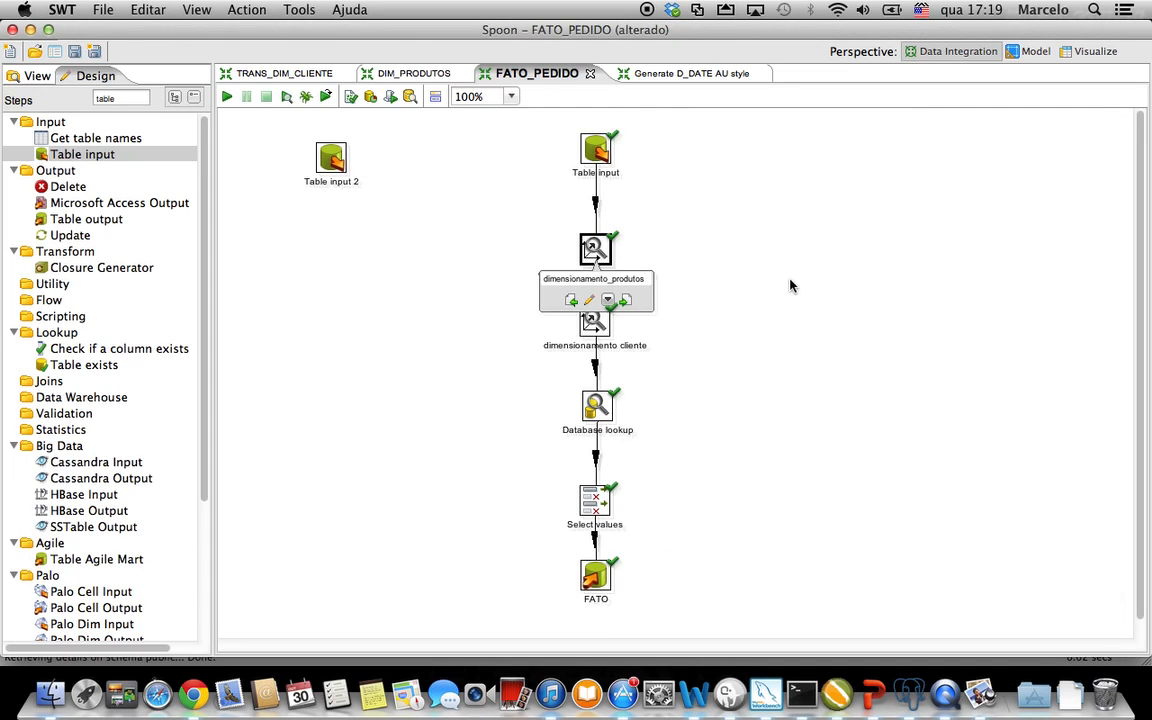
{"action": "double_click", "coordinate": [602, 250]}
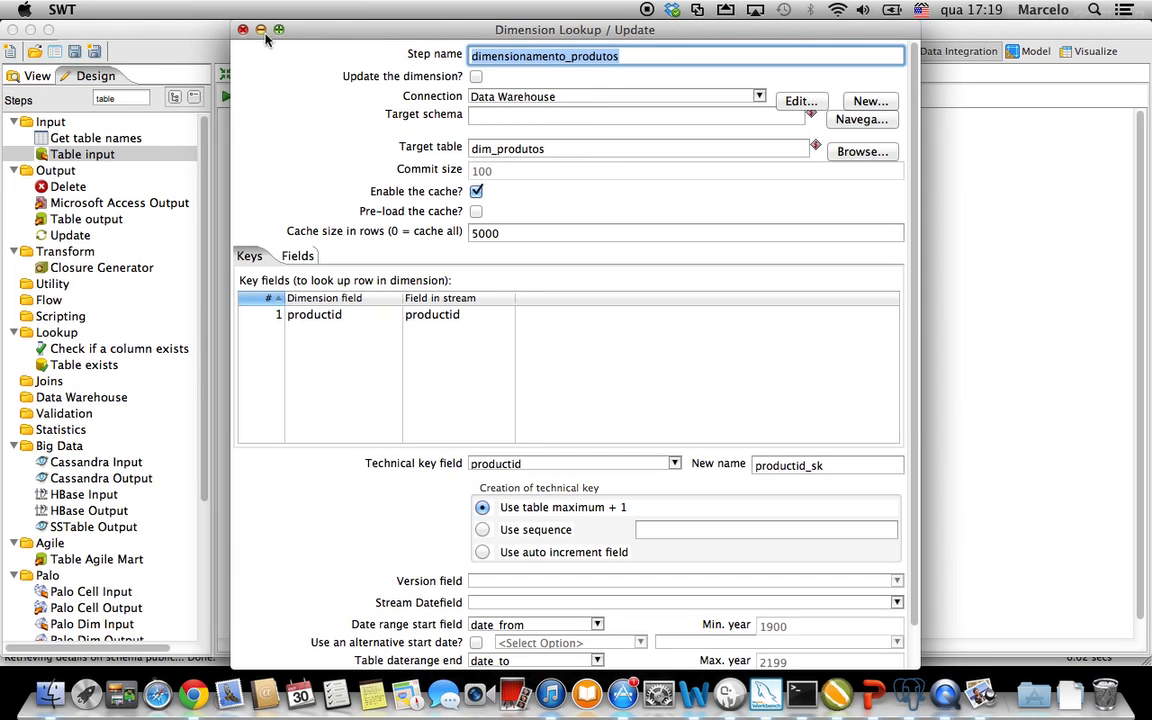
{"action": "left_click", "coordinate": [242, 29]}
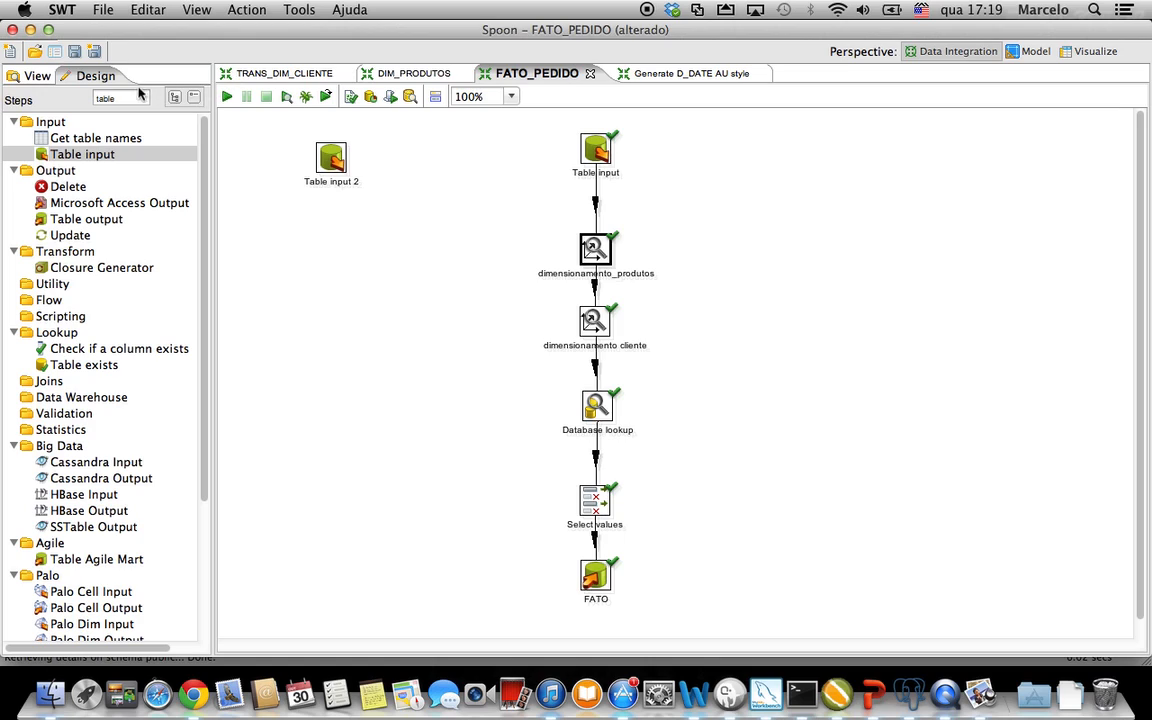
{"action": "key", "text": "BackSpace"}
{"action": "type", "text": "dim"}
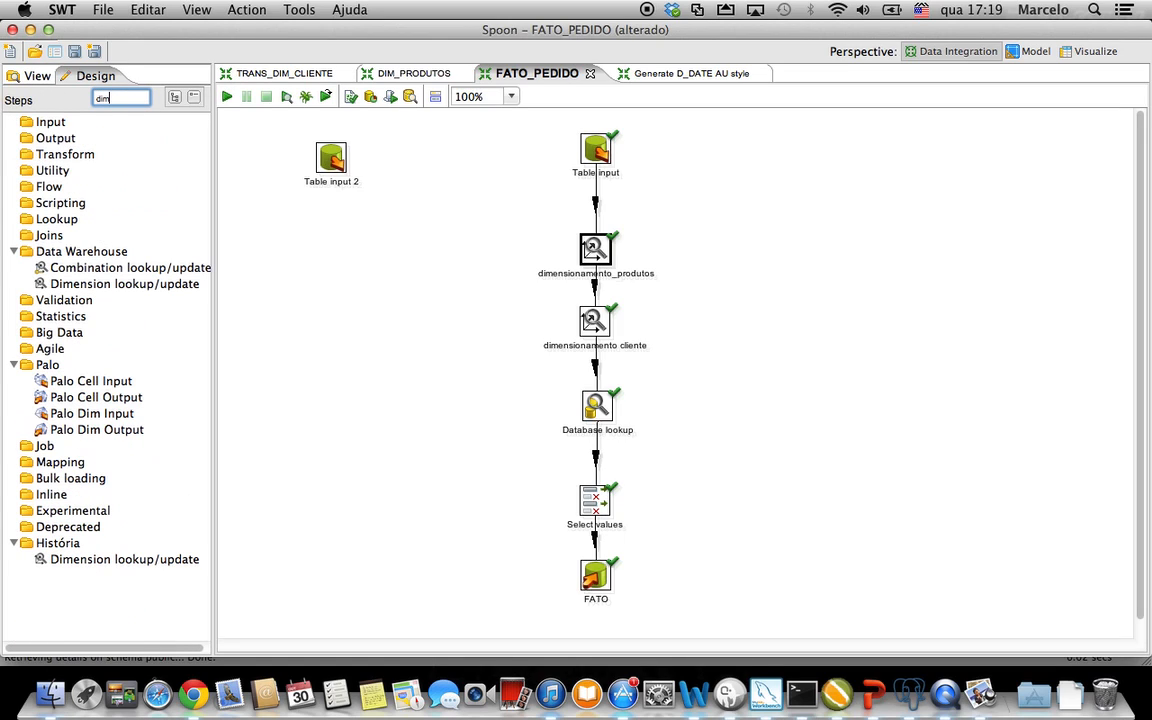
{"action": "left_click_drag", "start_coordinate": [125, 284], "coordinate": [331, 249]}
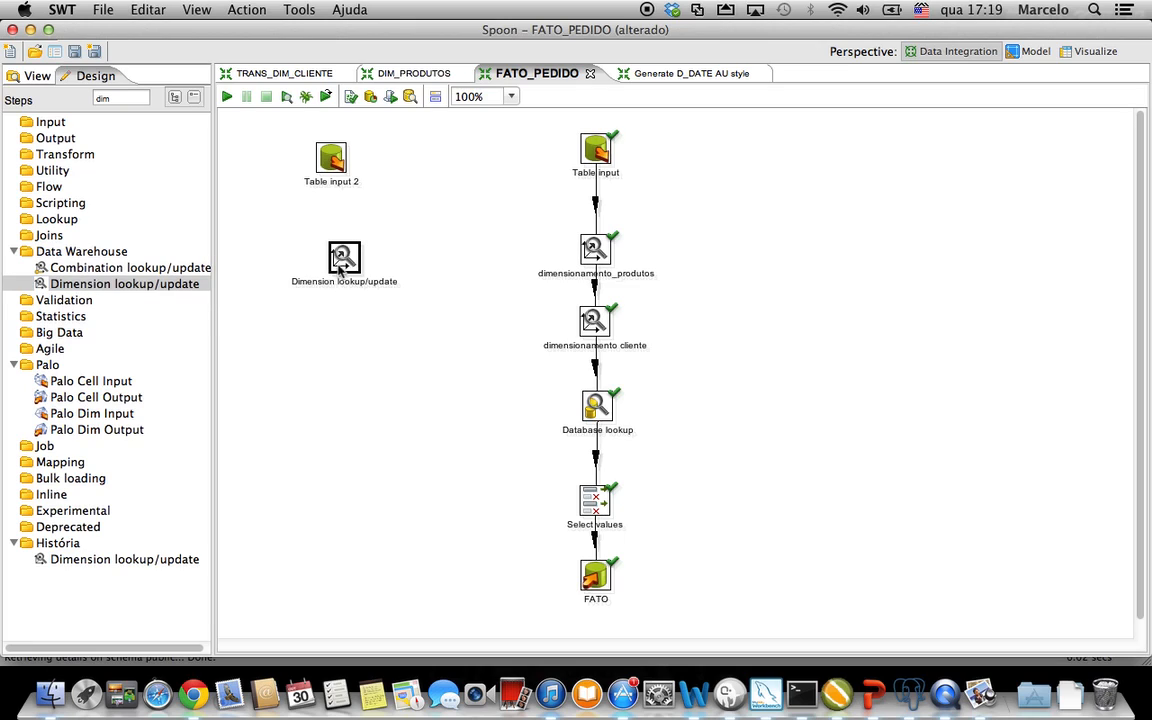
Connect Table input 2 to the Dimension lookup/update step with a hop
{"action": "left_click", "coordinate": [331, 184]}
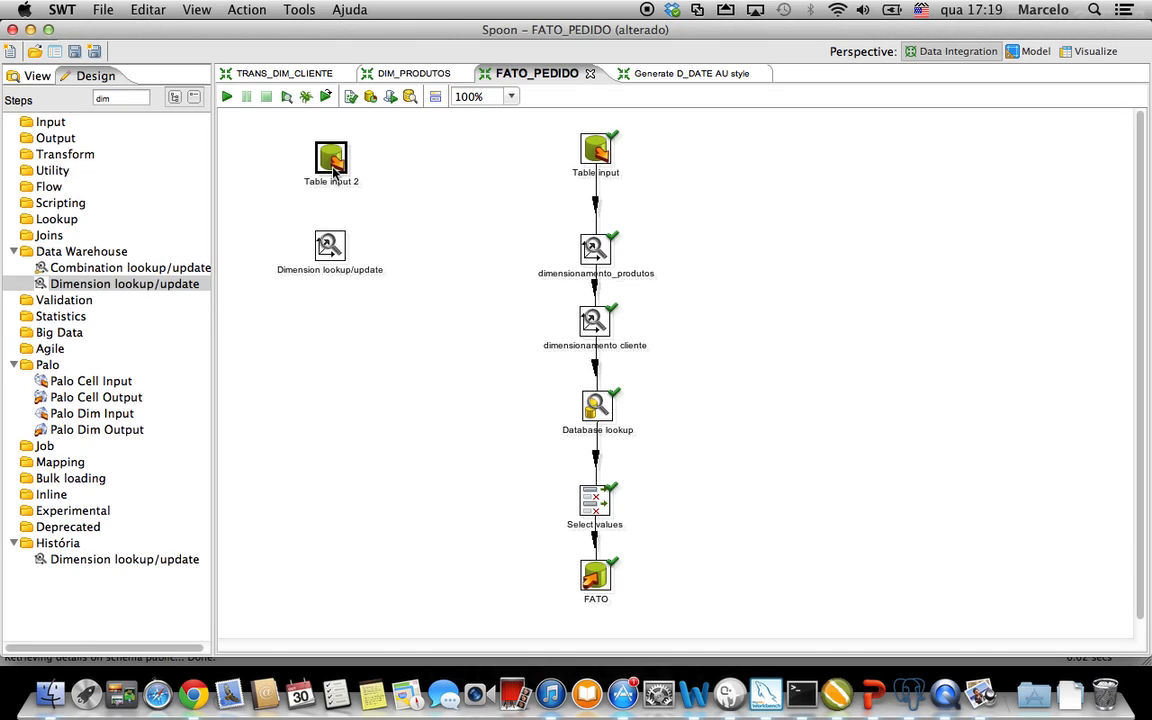
{"action": "mouse_move", "coordinate": [313, 172]}
{"action": "left_click_drag", "start_coordinate": [326, 196], "coordinate": [325, 252]}
{"action": "left_click", "coordinate": [404, 365]}
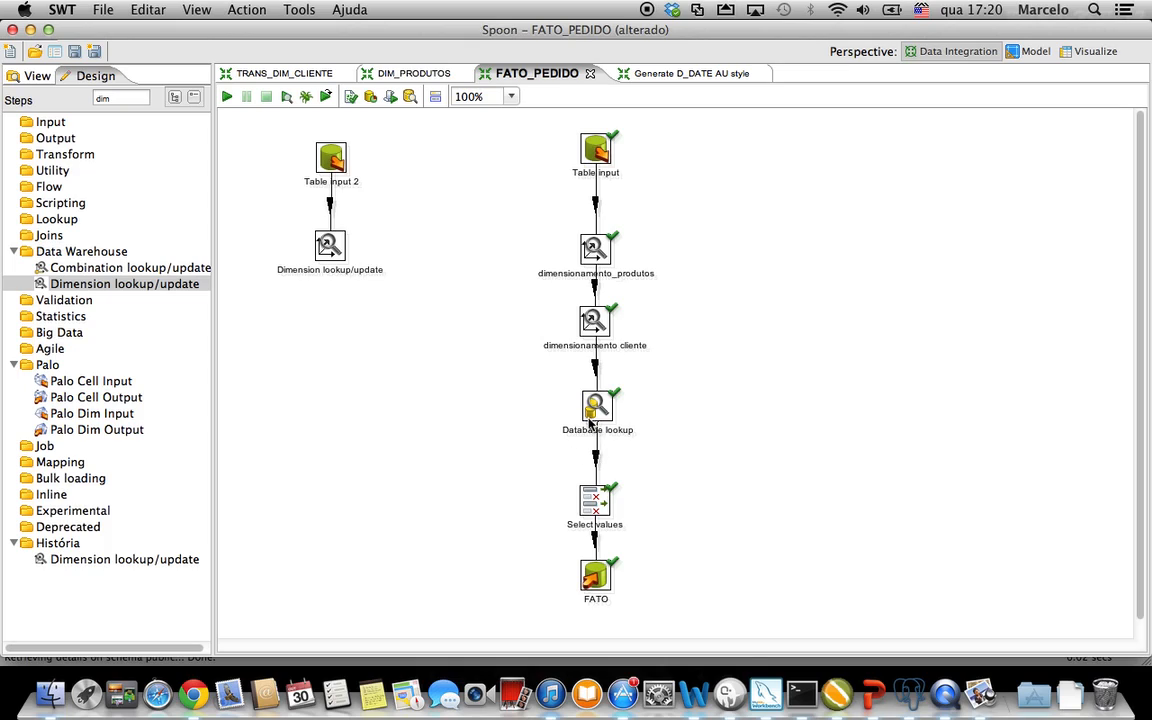
View the Generate D_DATE AU style transformation, and add a Database lookup step to FATO_PEDIDO beneath the Dimension lookup/update step
{"action": "left_click", "coordinate": [683, 80]}
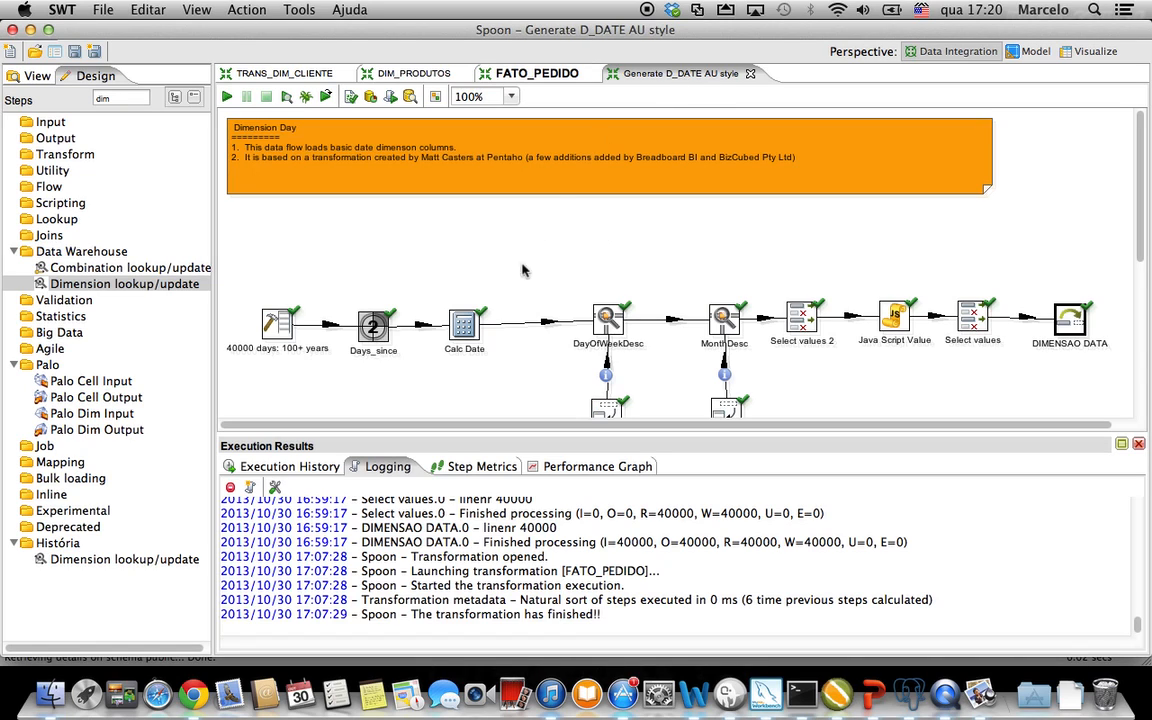
{"action": "left_click", "coordinate": [532, 82]}
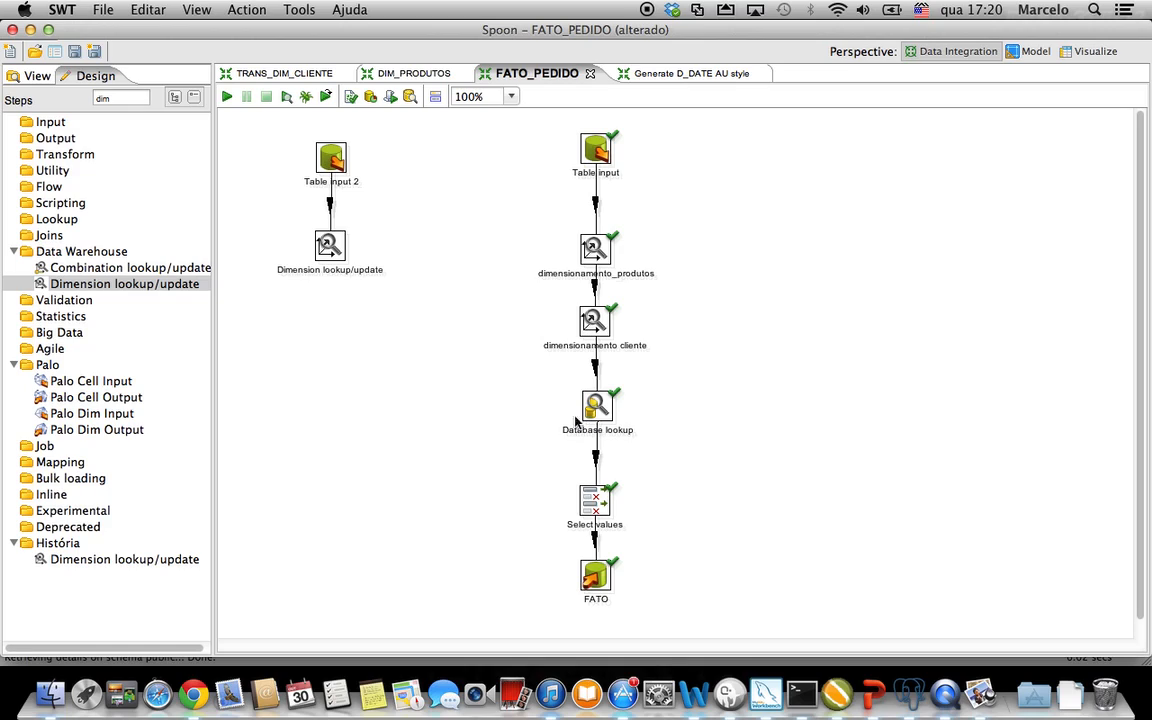
{"action": "left_click", "coordinate": [121, 96]}
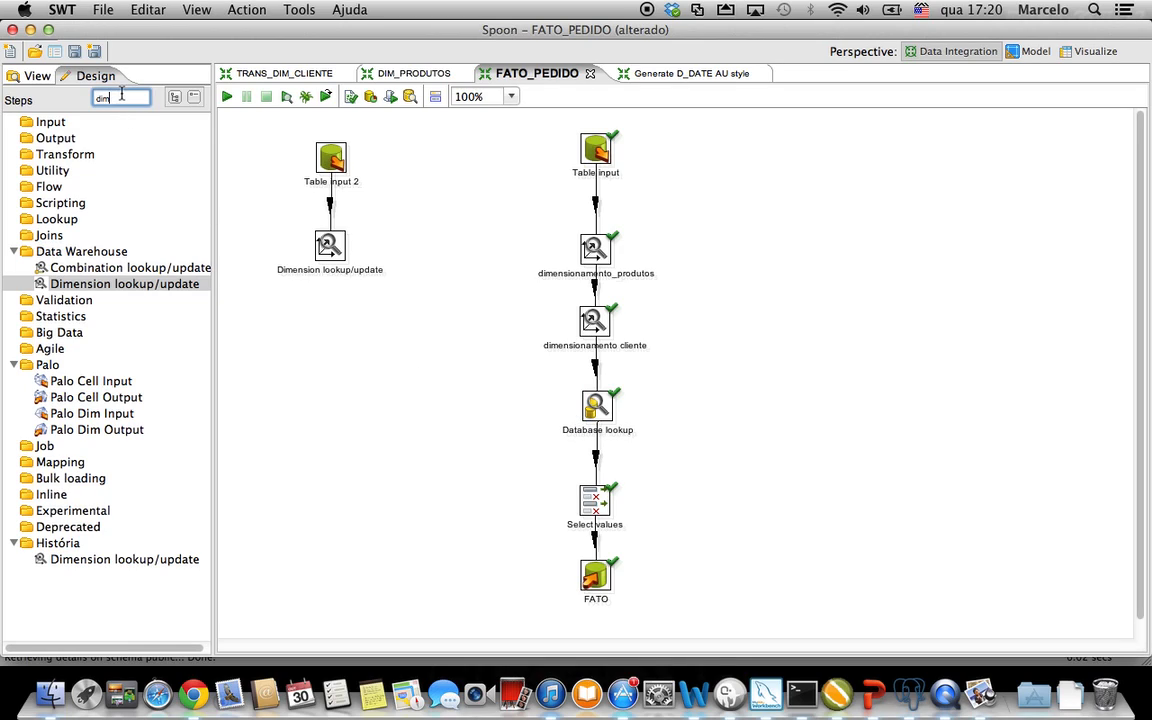
{"action": "type", "text": "dat"}
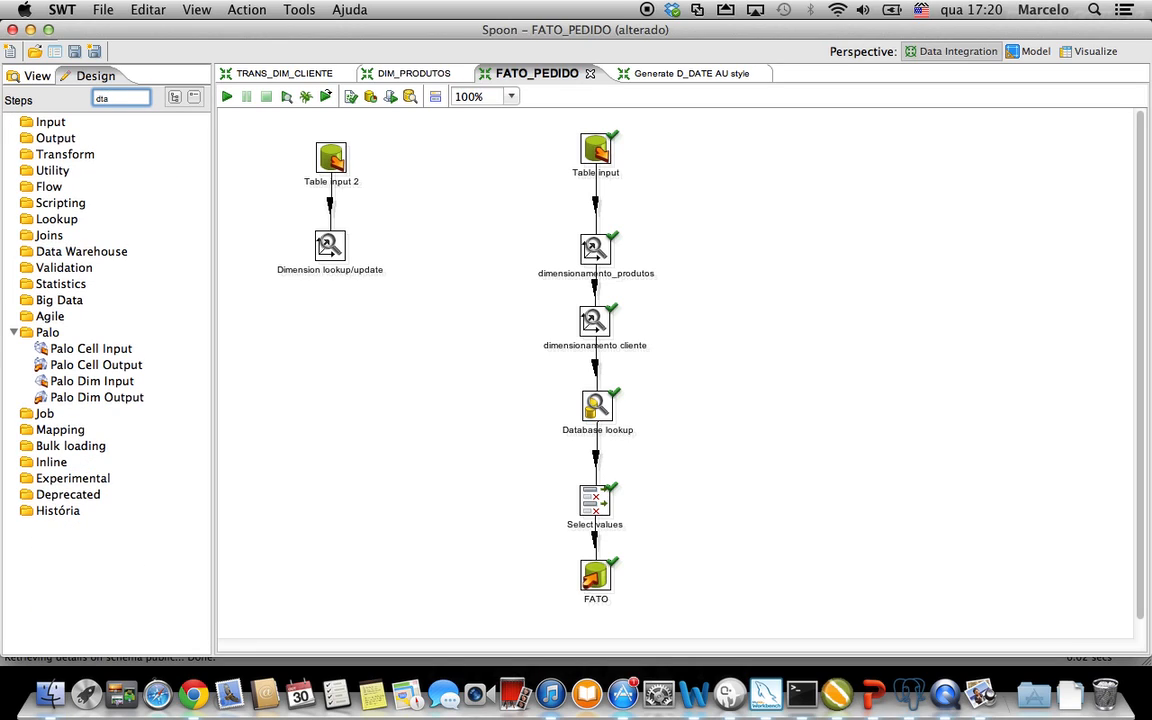
{"action": "key", "text": "BackSpace"}
{"action": "key", "text": "BackSpace"}
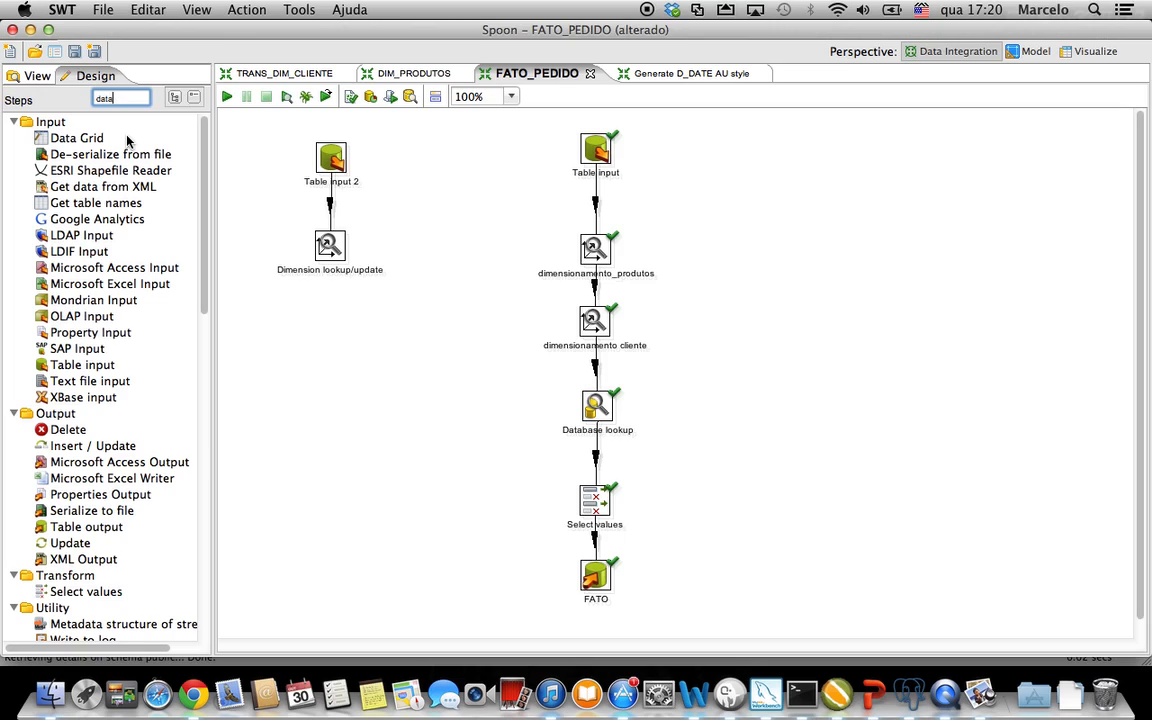
{"action": "type", "text": "bas"}
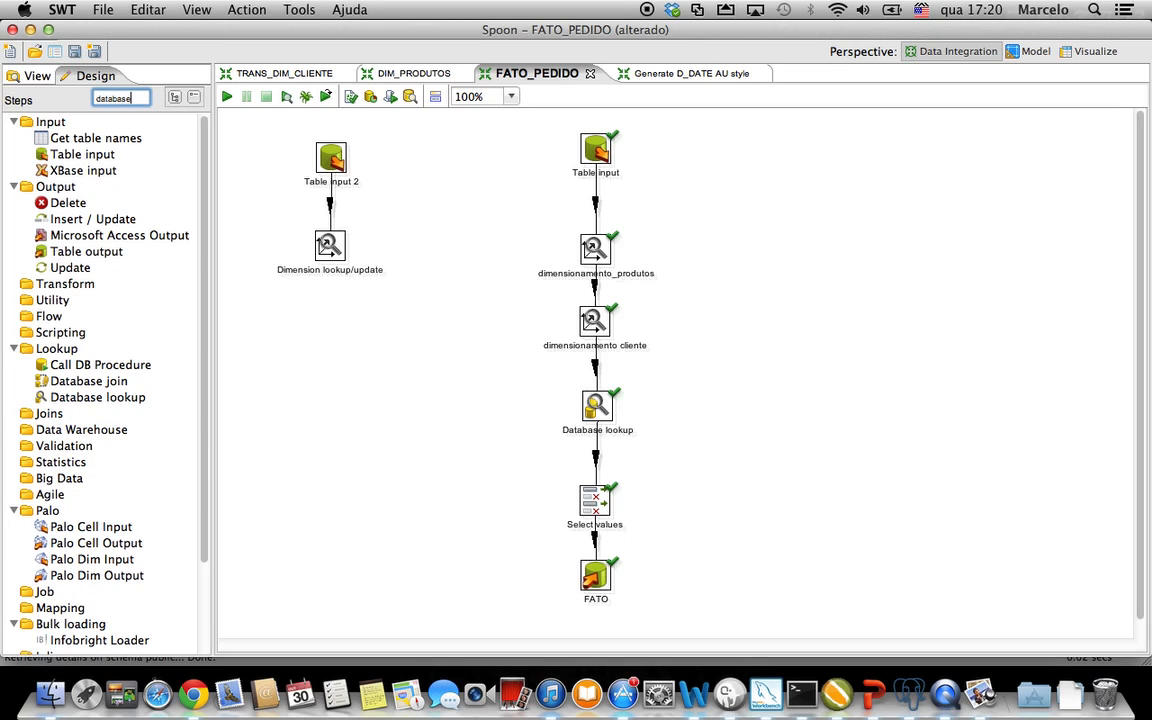
{"action": "type", "text": "e"}
{"action": "left_click", "coordinate": [98, 396]}
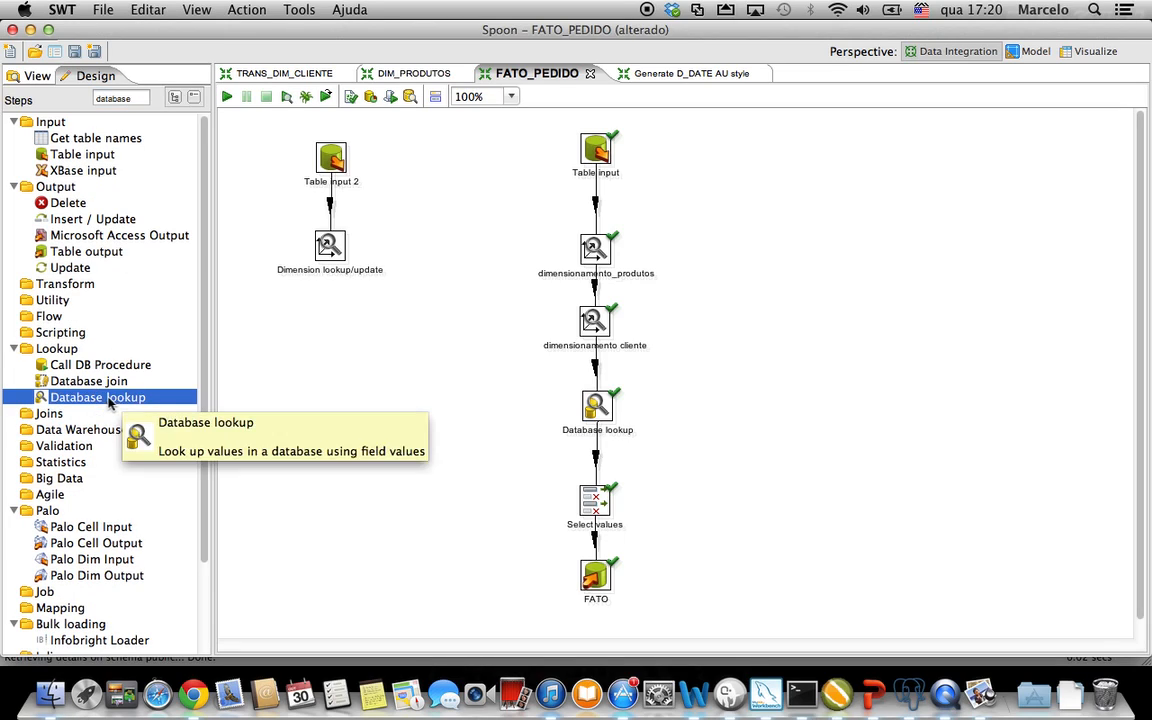
{"action": "left_click_drag", "start_coordinate": [75, 397], "coordinate": [328, 368]}
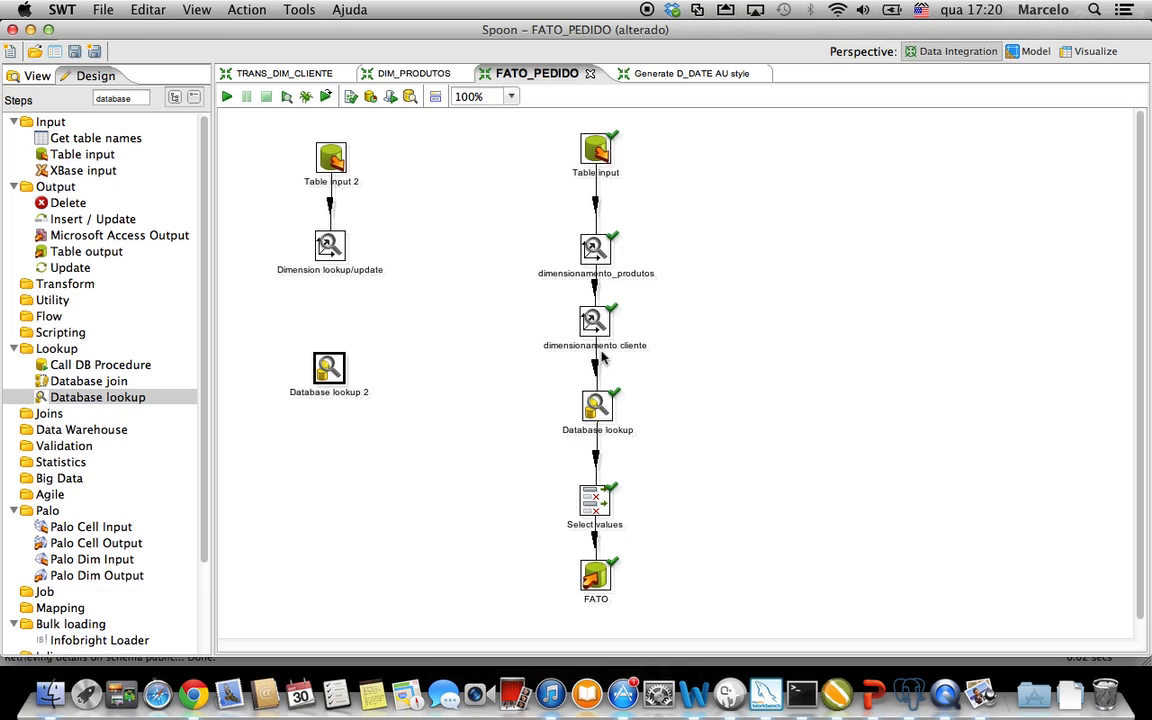
Open the dimensionamento_produtos step and check its step name and target table
{"action": "double_click", "coordinate": [597, 255]}
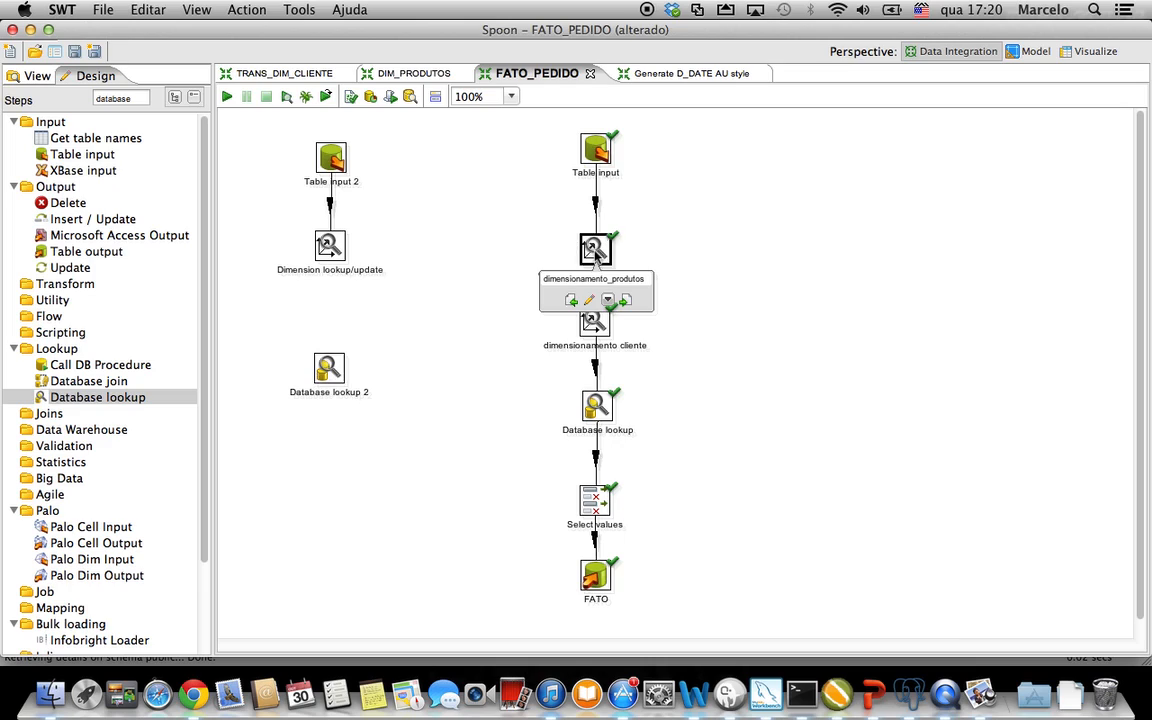
{"action": "left_click", "coordinate": [533, 56]}
{"action": "left_click_drag", "start_coordinate": [619, 62], "coordinate": [426, 52]}
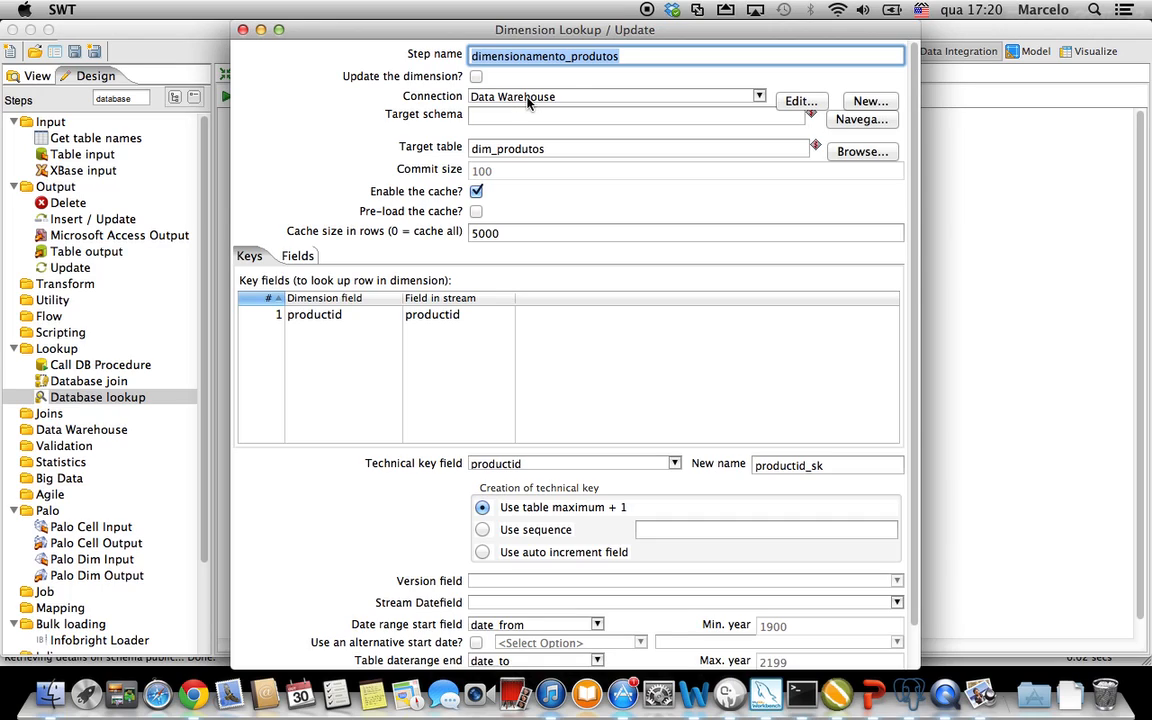
{"action": "left_click_drag", "start_coordinate": [558, 149], "coordinate": [470, 147]}
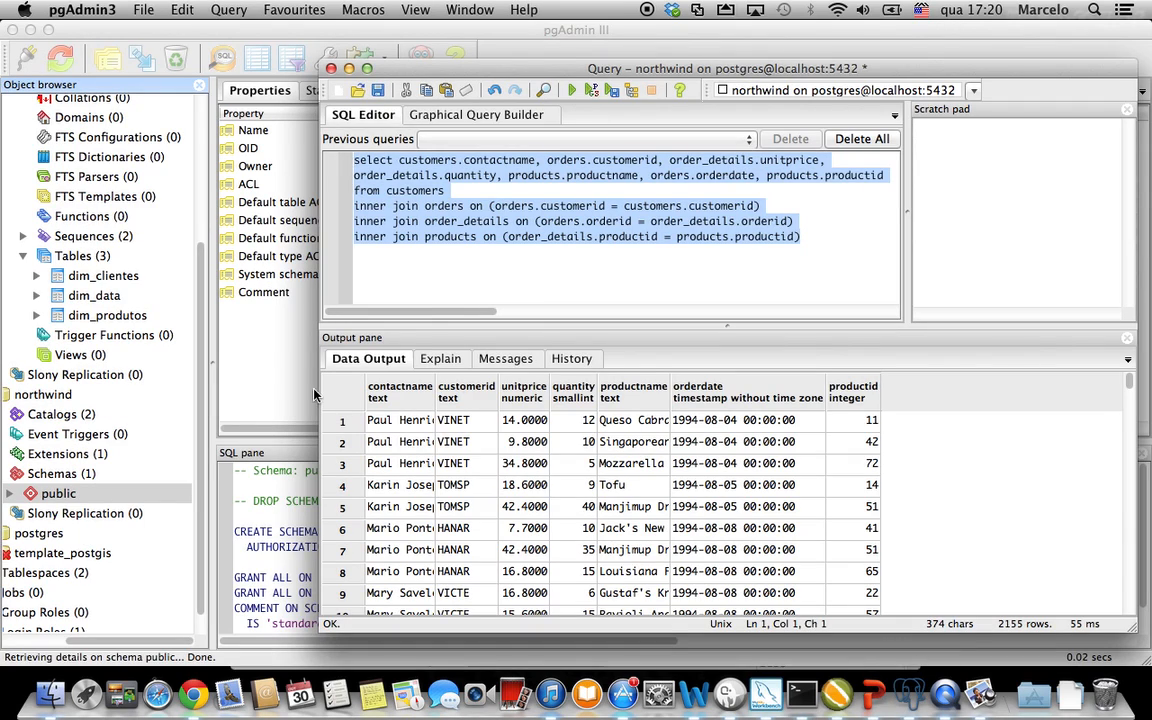
Switch to pgAdmin, close the Northwind query window, view the dim_produtos table's properties, and return to Spoon
{"action": "left_click", "coordinate": [331, 68]}
{"action": "left_click", "coordinate": [489, 237]}
{"action": "left_click", "coordinate": [118, 316]}
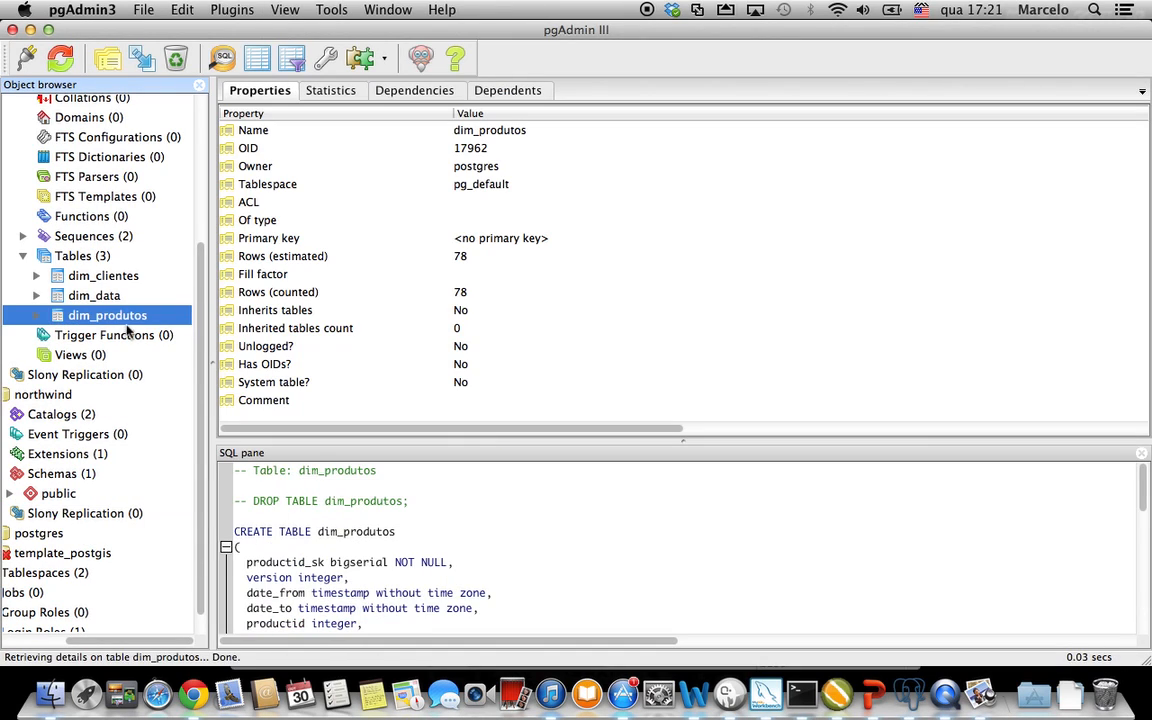
{"action": "left_click", "coordinate": [829, 705]}
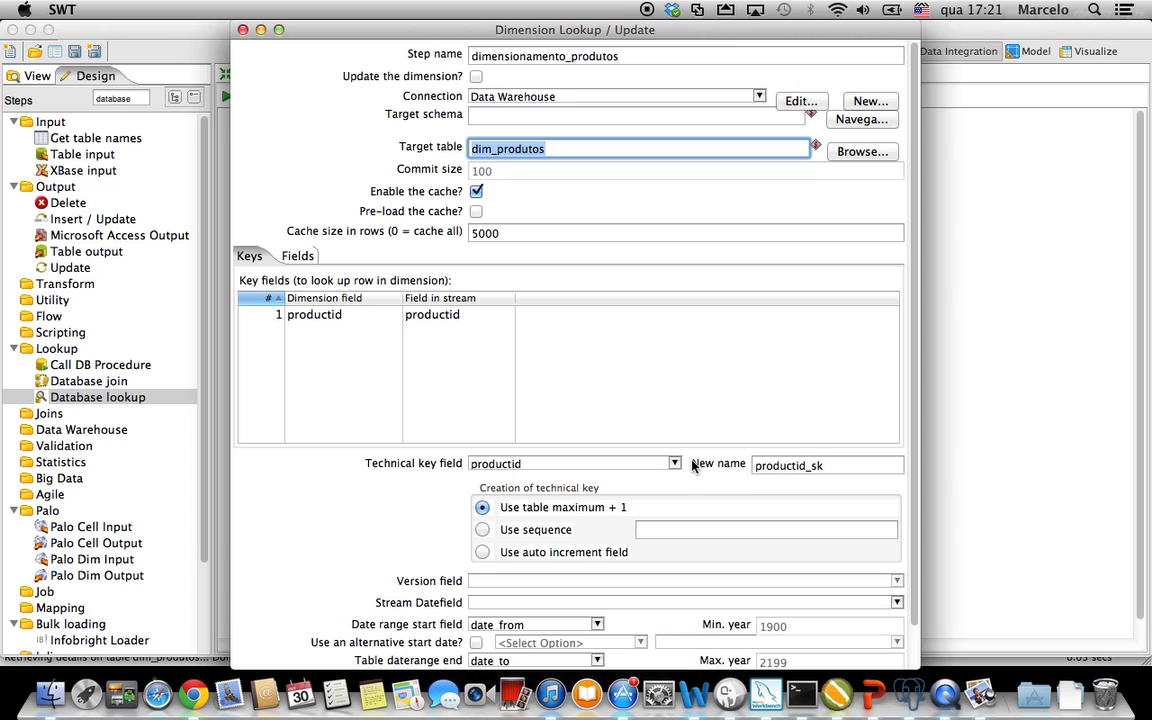
Review the key field, technical key's new name, lookup fields and target table of dimensionamento_produtos, and close its settings
{"action": "scroll", "coordinate": [874, 420], "scroll_direction": "down", "scroll_amount": 3}
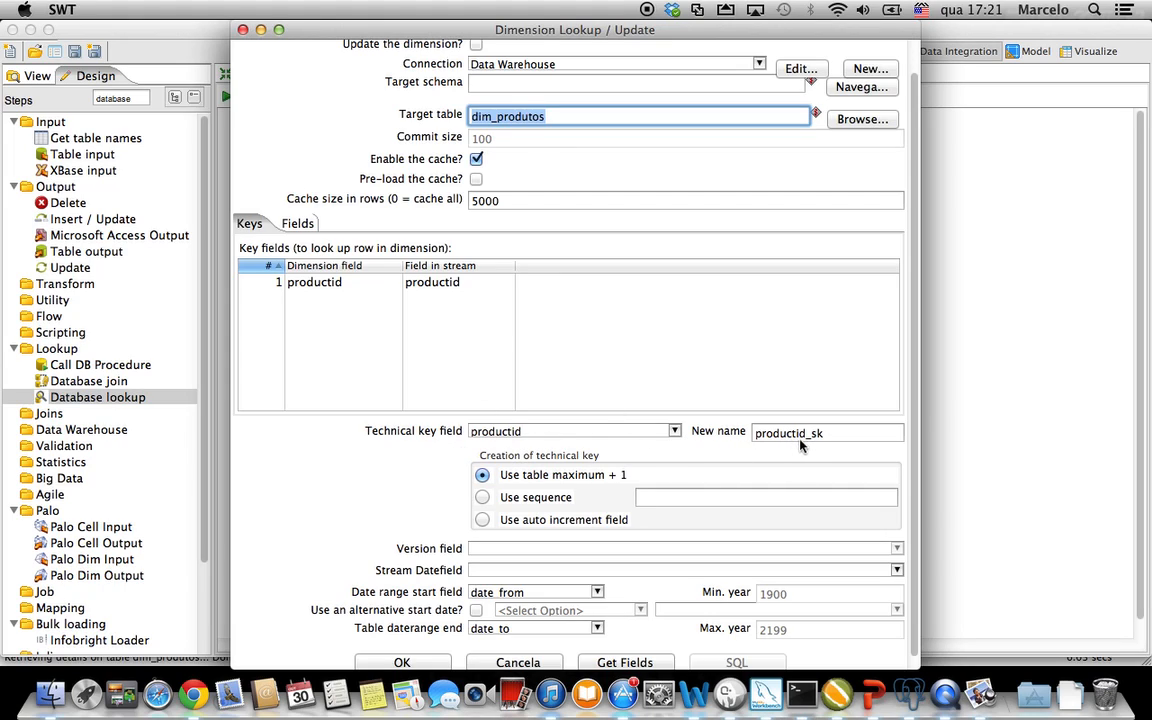
{"action": "left_click_drag", "start_coordinate": [825, 437], "coordinate": [756, 437]}
{"action": "left_click_drag", "start_coordinate": [918, 463], "coordinate": [916, 436]}
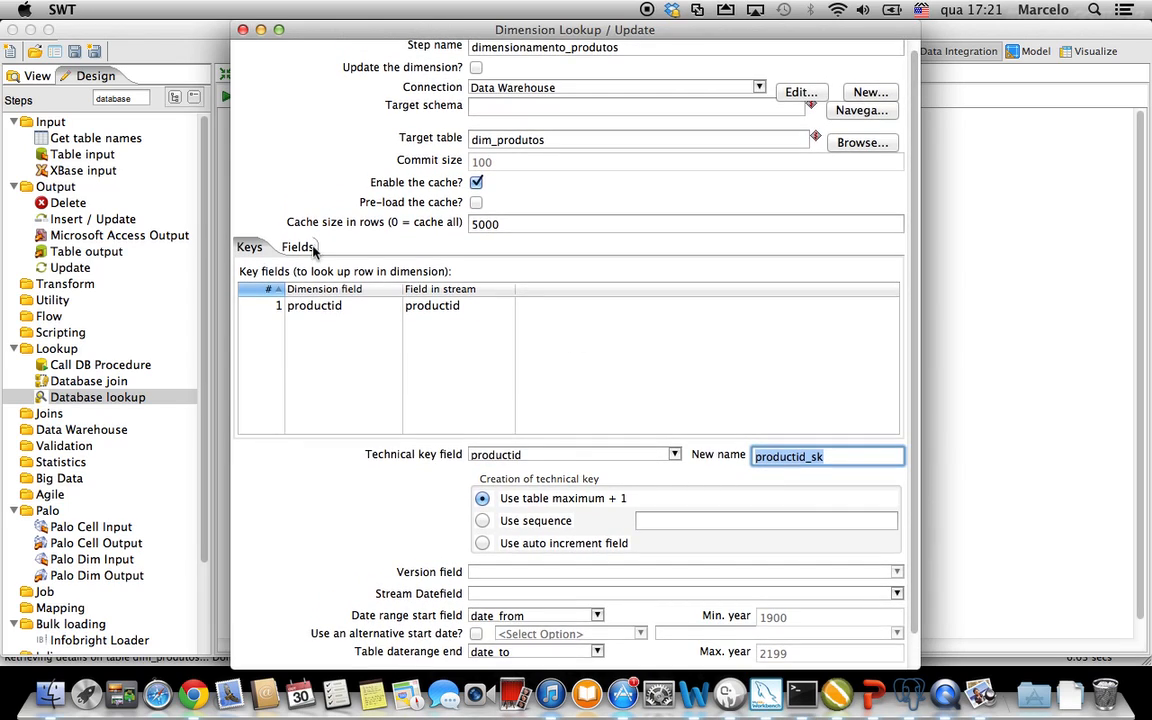
{"action": "left_click", "coordinate": [290, 246]}
{"action": "left_click", "coordinate": [252, 246]}
{"action": "double_click", "coordinate": [558, 141]}
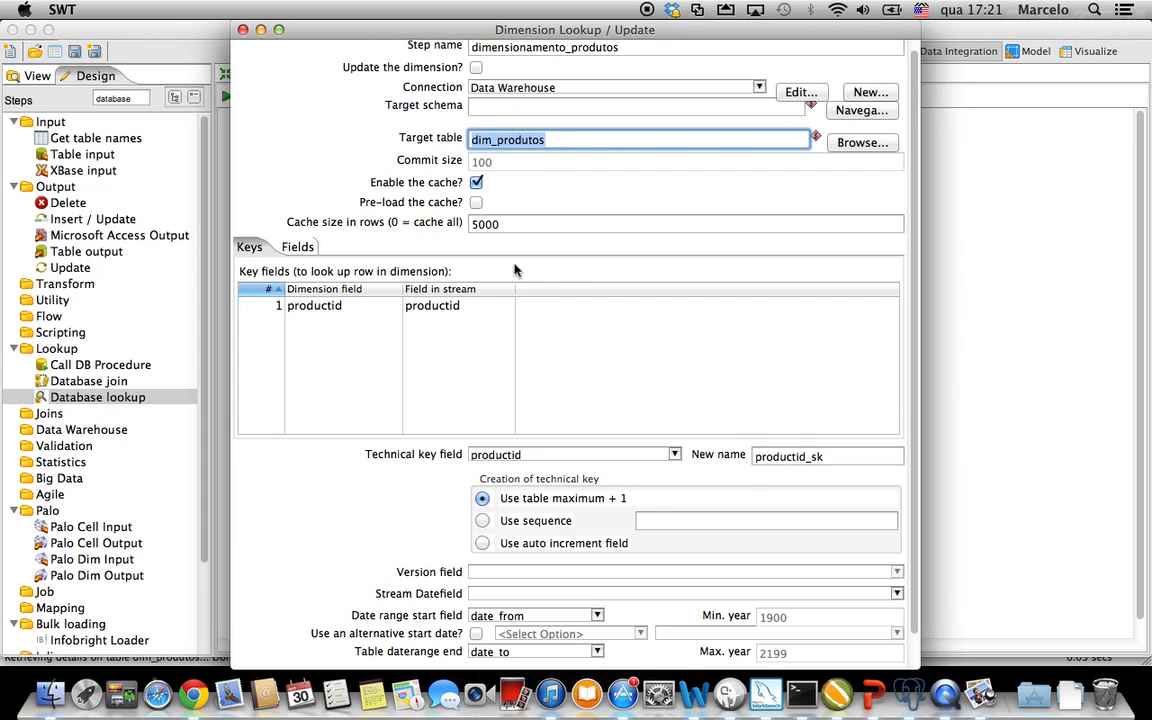
{"action": "scroll", "coordinate": [905, 432], "scroll_direction": "down", "scroll_amount": 2}
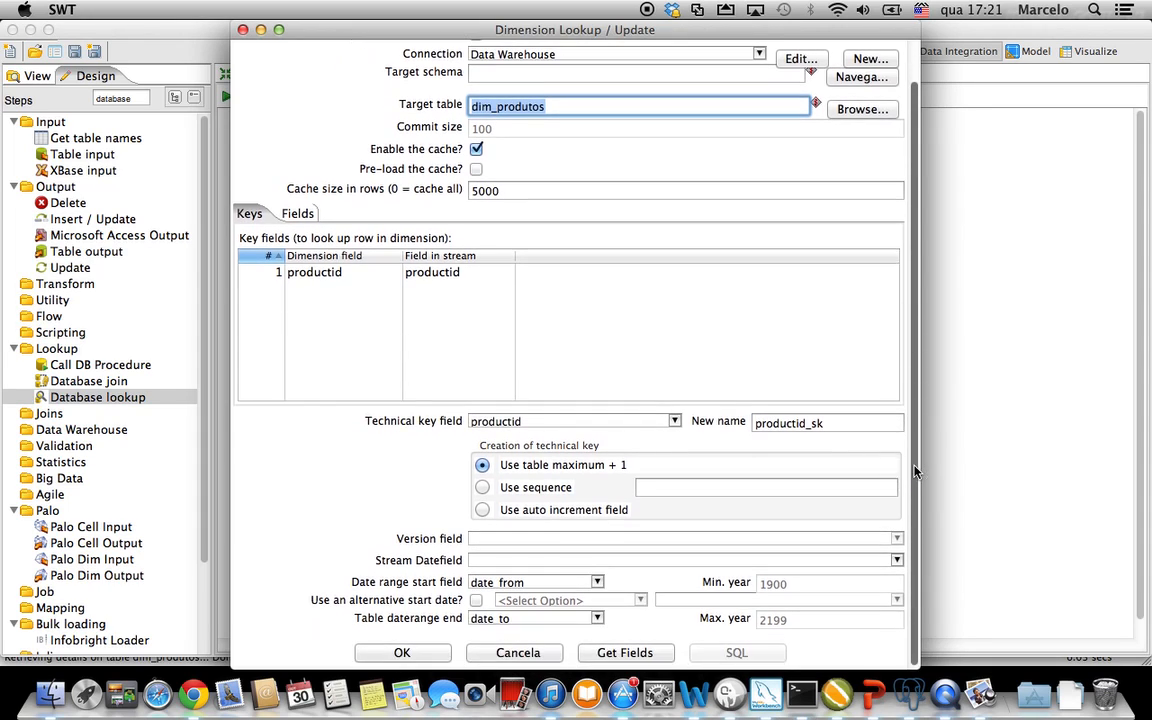
{"action": "left_click", "coordinate": [242, 29]}
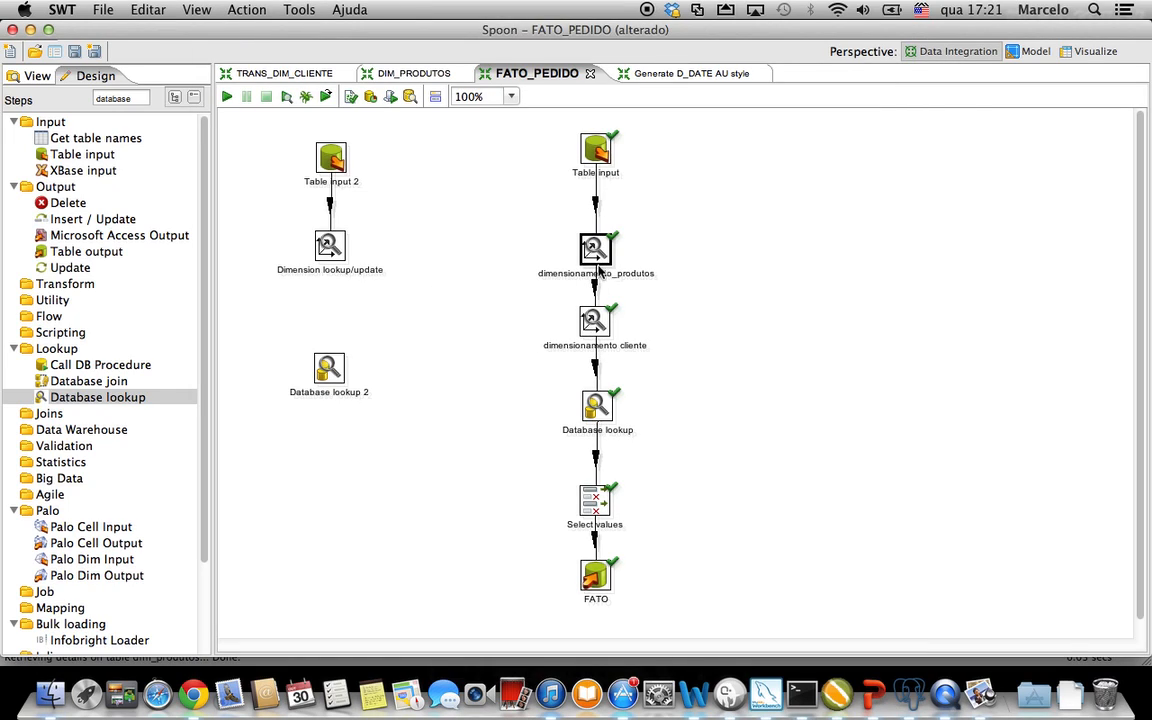
Review the dimensionamento cliente step's target table, keys and lookup fields, and view the MODELO DIMENSIONAL slide in Preview
{"action": "double_click", "coordinate": [594, 320]}
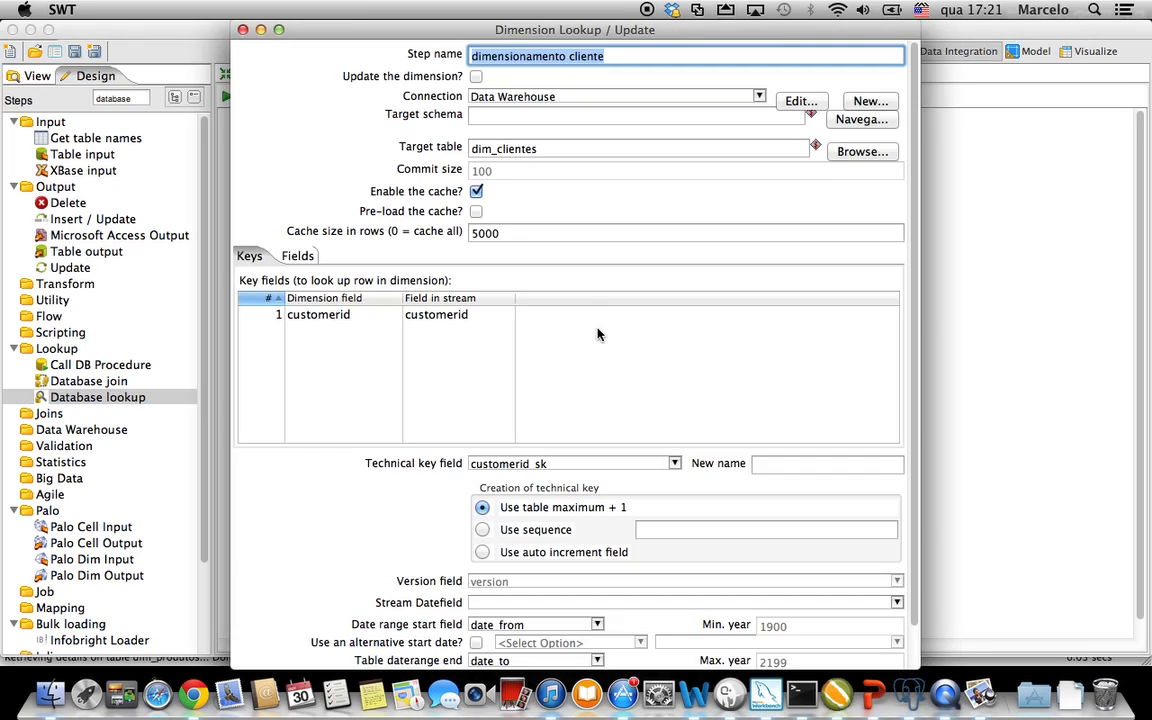
{"action": "left_click", "coordinate": [618, 58]}
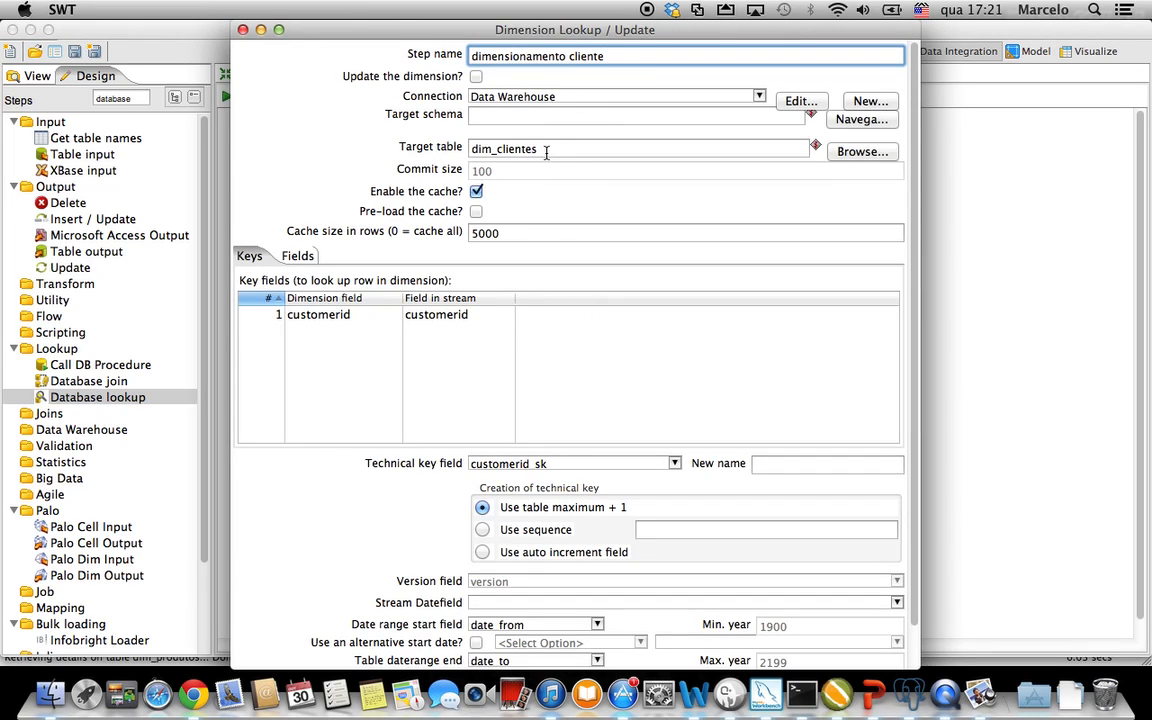
{"action": "double_click", "coordinate": [474, 149]}
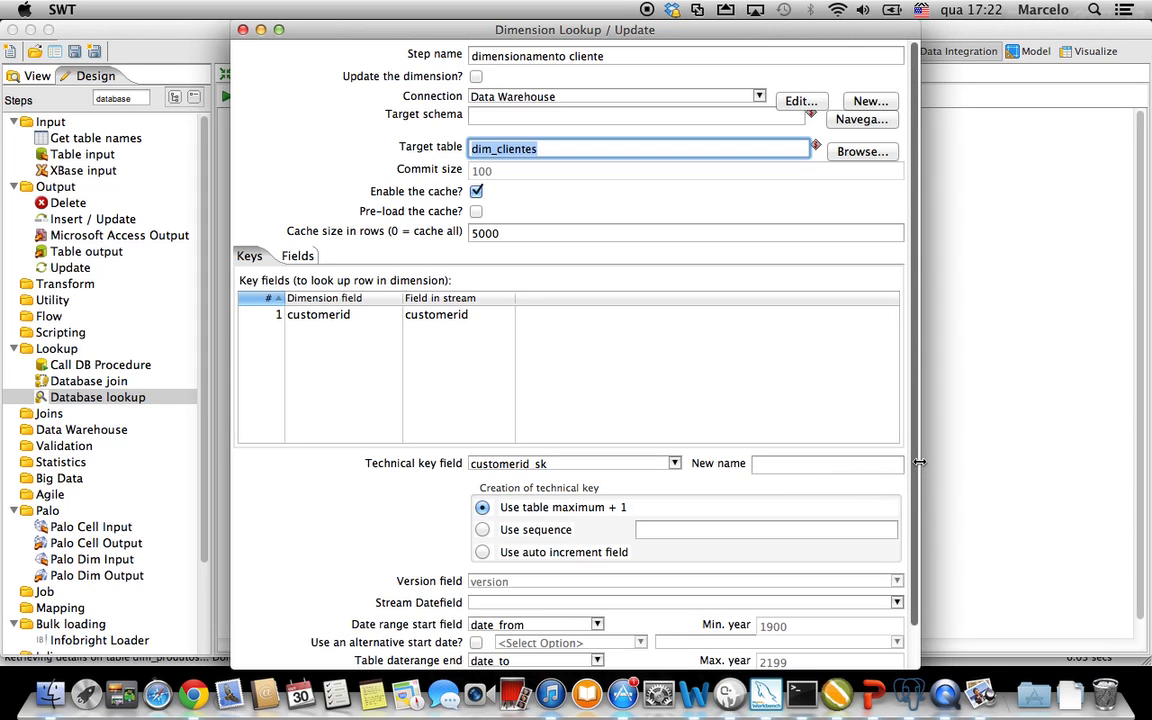
{"action": "scroll", "coordinate": [914, 460], "scroll_direction": "down", "scroll_amount": 3}
{"action": "scroll", "coordinate": [910, 454], "scroll_direction": "up", "scroll_amount": 3}
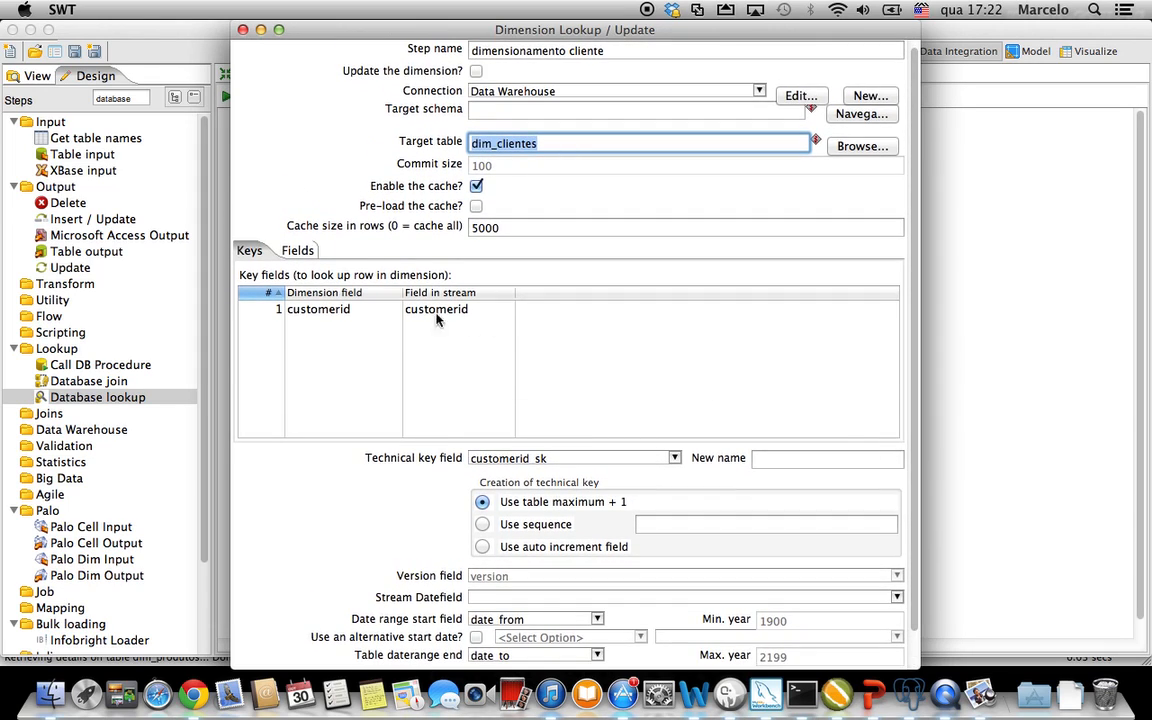
{"action": "left_click", "coordinate": [287, 250]}
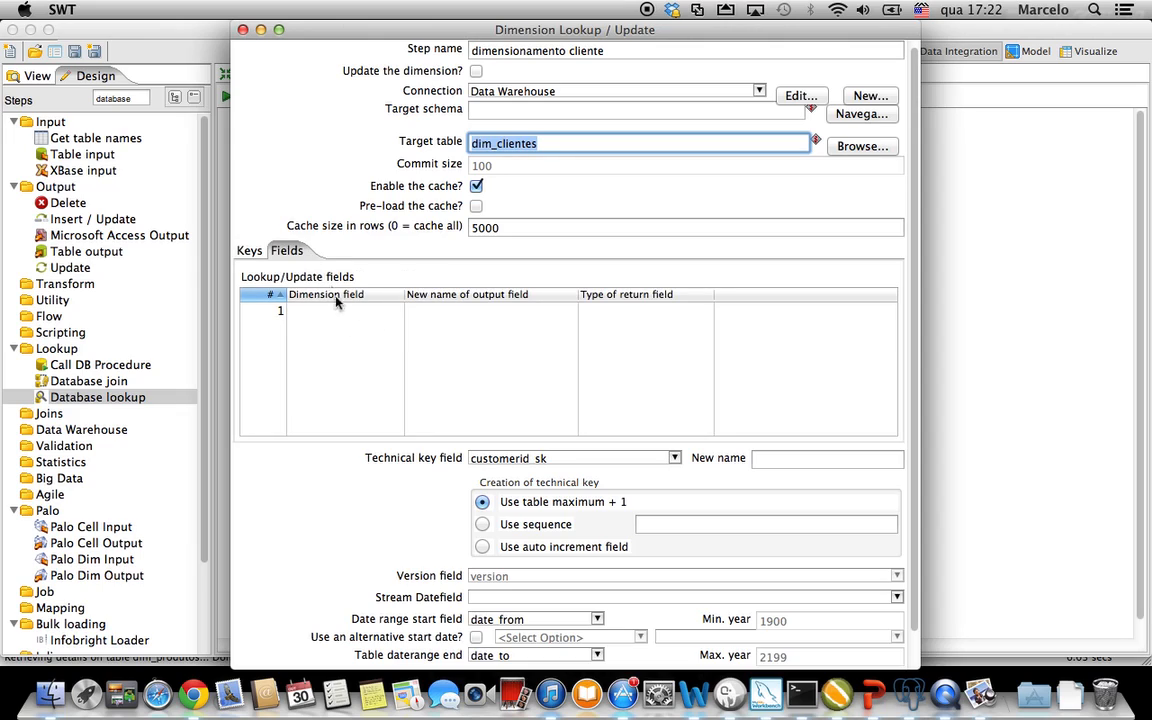
{"action": "left_click", "coordinate": [249, 250]}
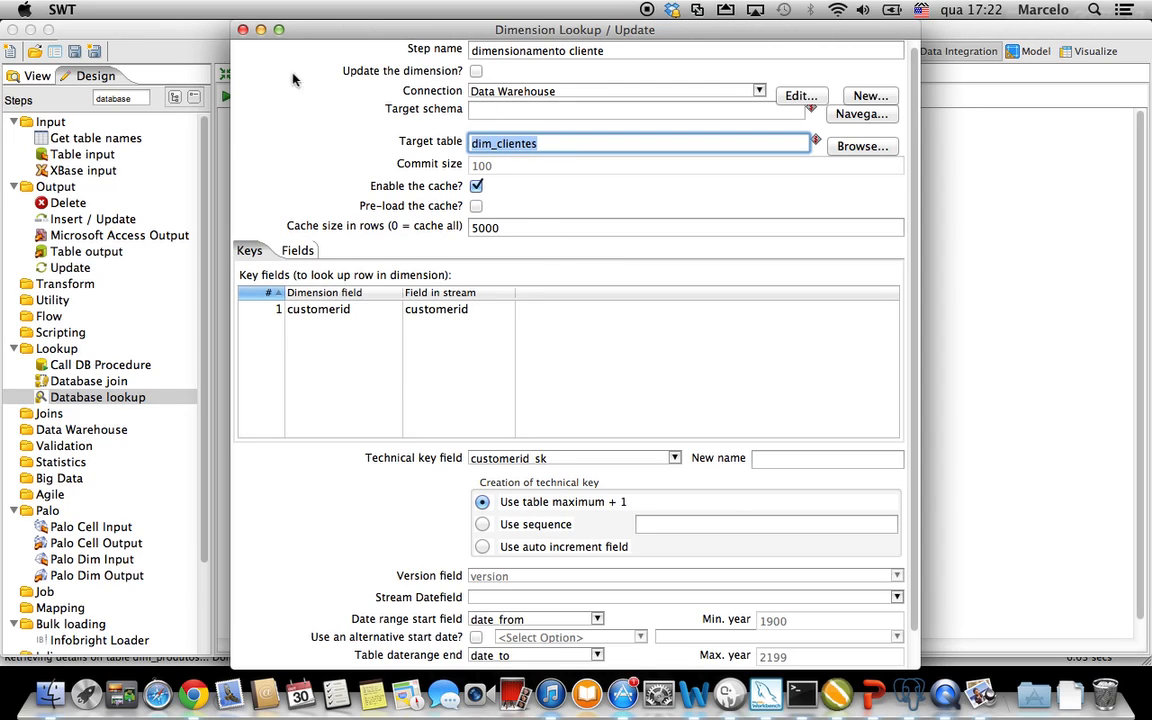
{"action": "left_click", "coordinate": [242, 29]}
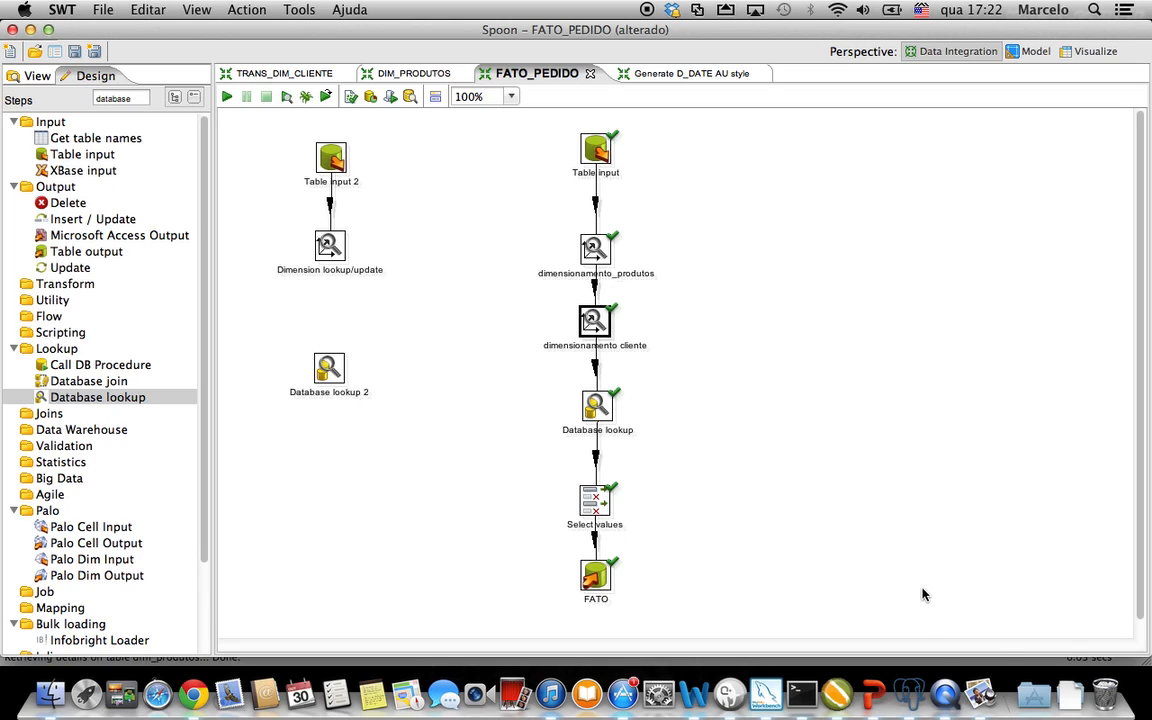
{"action": "left_click", "coordinate": [980, 693]}
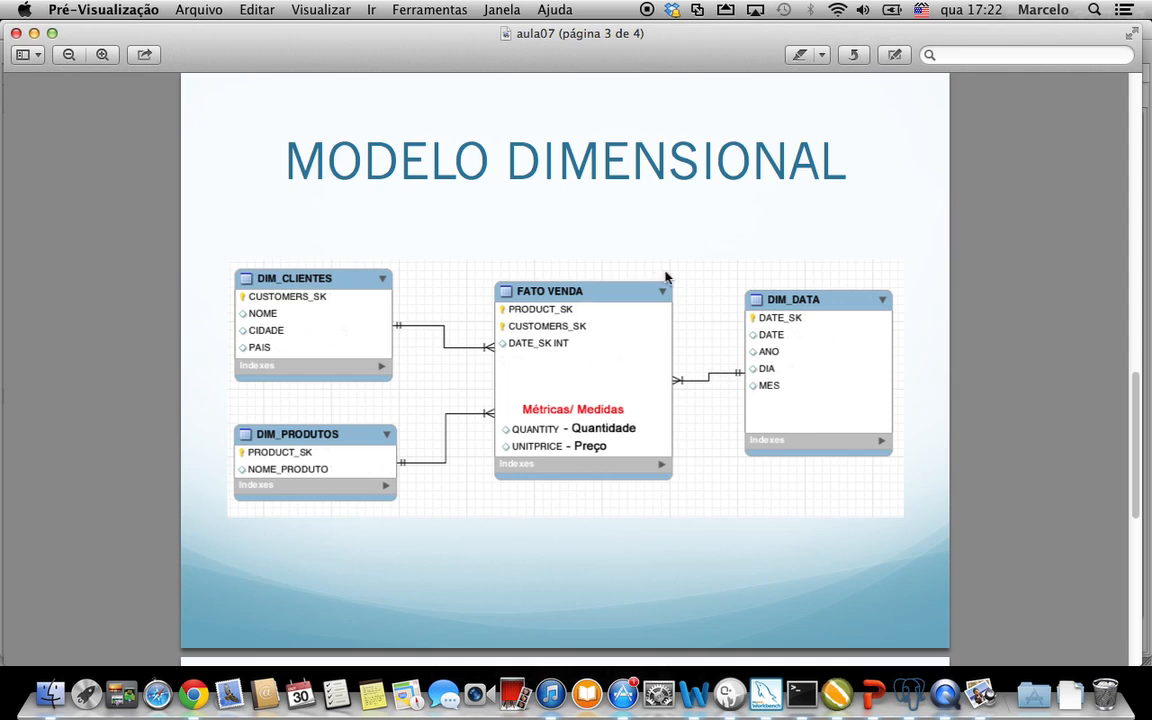
{"action": "left_click", "coordinate": [34, 33]}
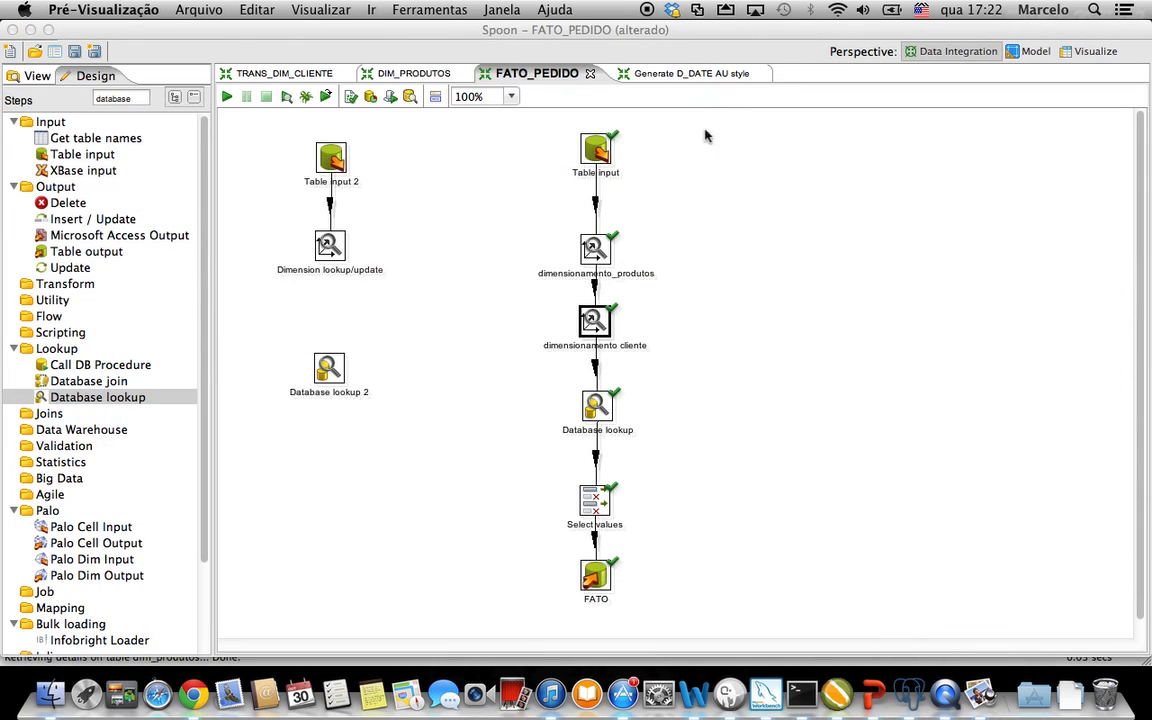
Rename the Database lookup step to Dimensionamento DATA, checking its dim_data table, lookup key and returned date_sk field
{"action": "double_click", "coordinate": [592, 410]}
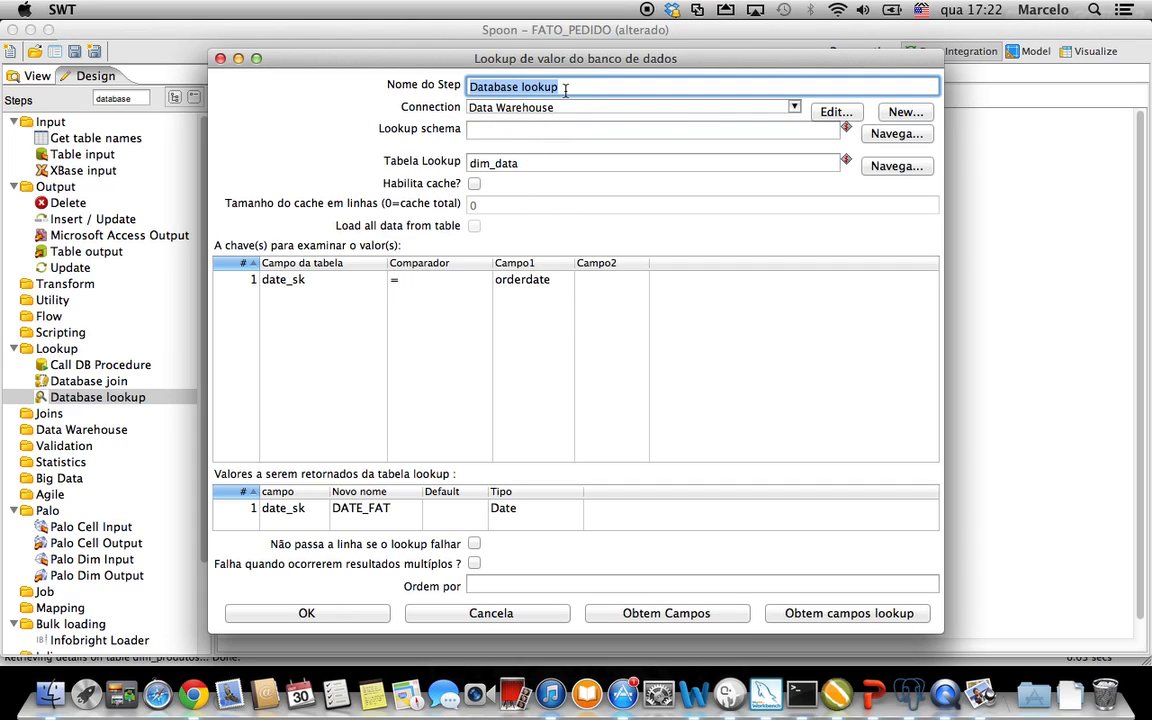
{"action": "type", "text": "Dimensionamento DATA"}
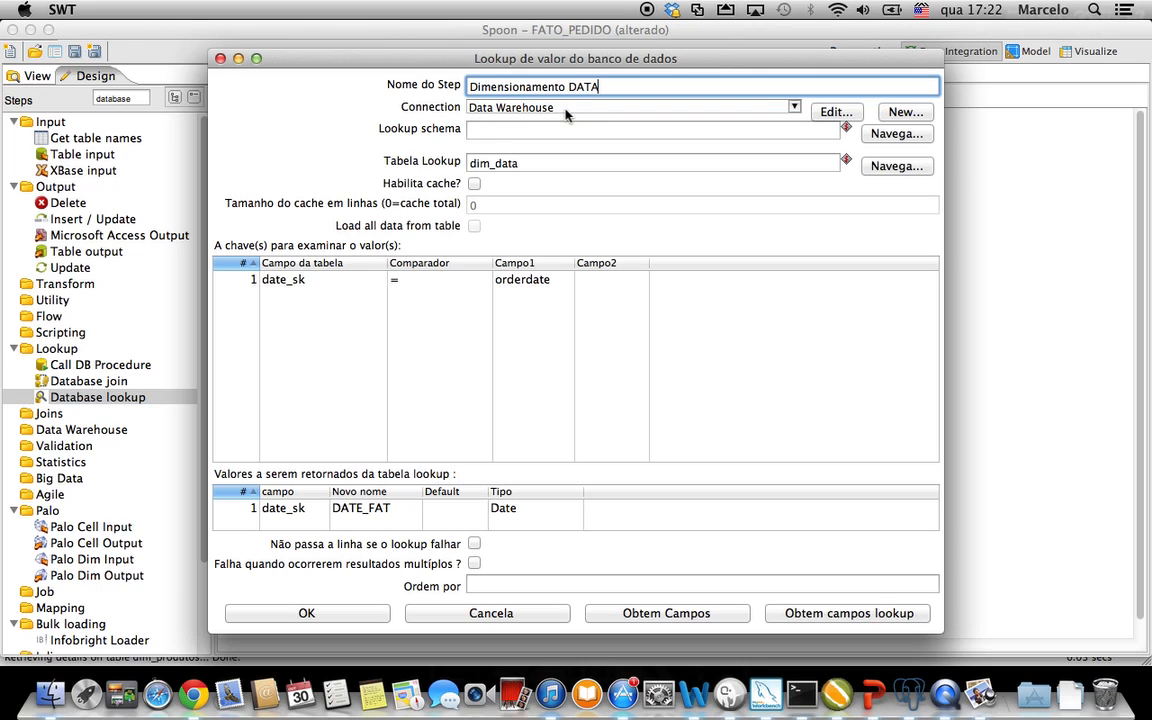
{"action": "left_click", "coordinate": [533, 164]}
{"action": "left_click_drag", "start_coordinate": [533, 164], "coordinate": [427, 170]}
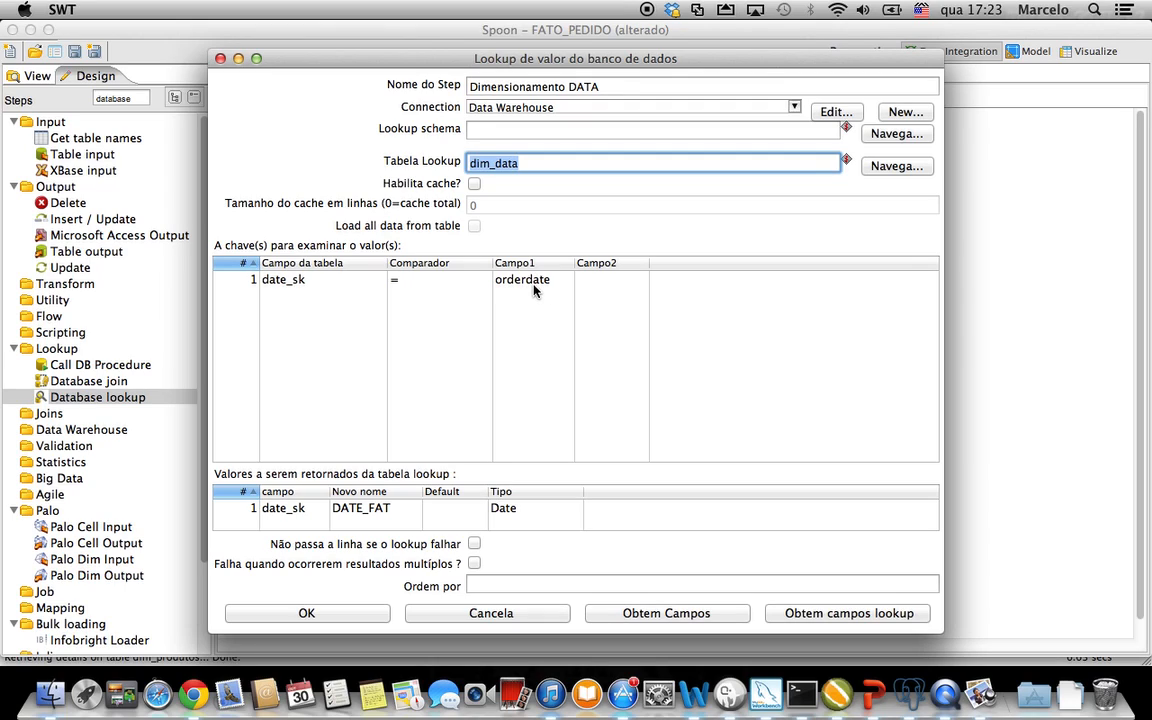
{"action": "left_click", "coordinate": [903, 703]}
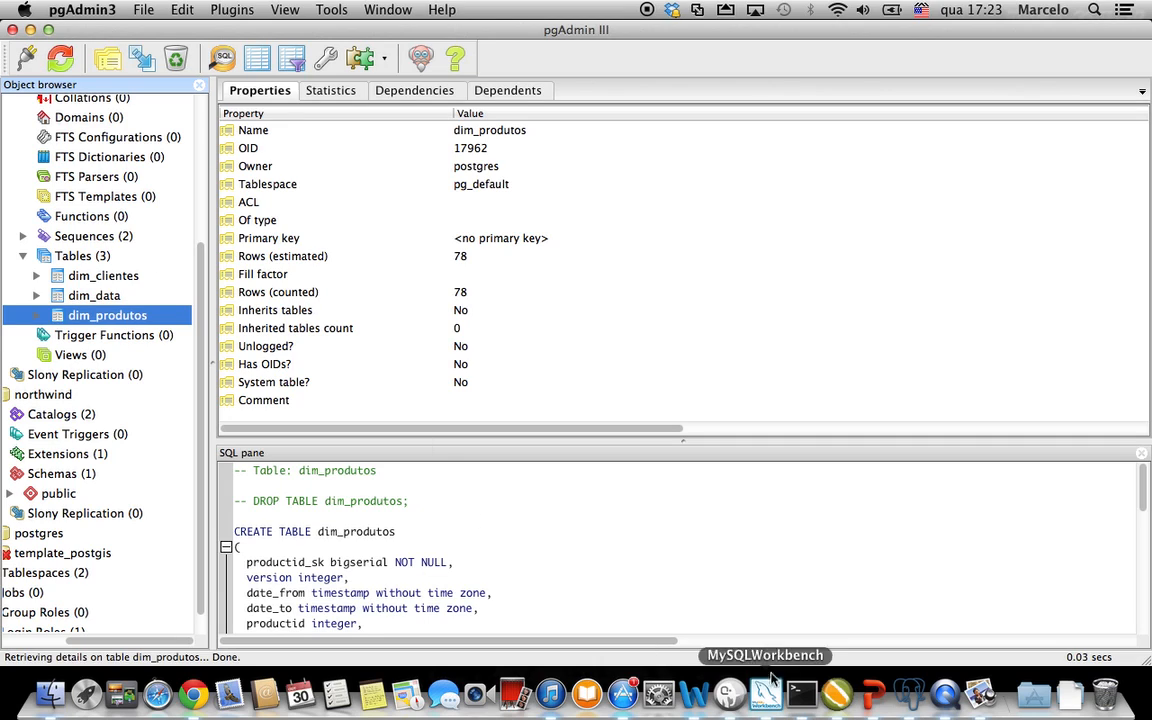
{"action": "left_click", "coordinate": [1034, 693]}
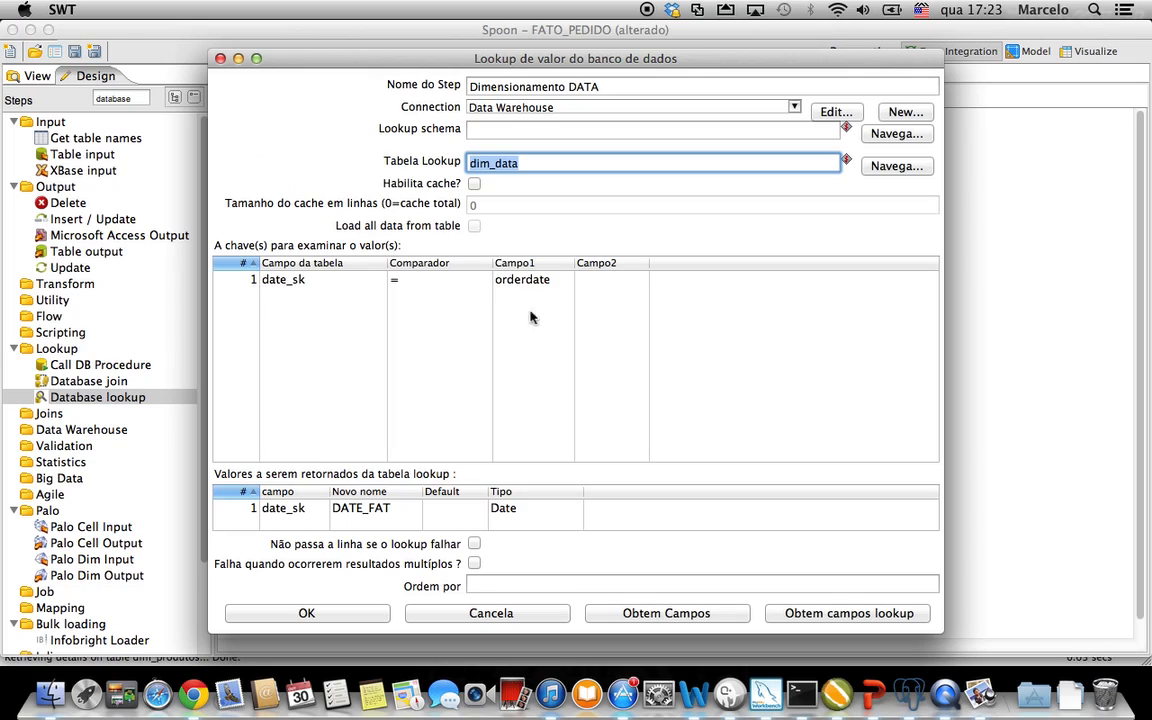
{"action": "left_click", "coordinate": [289, 512]}
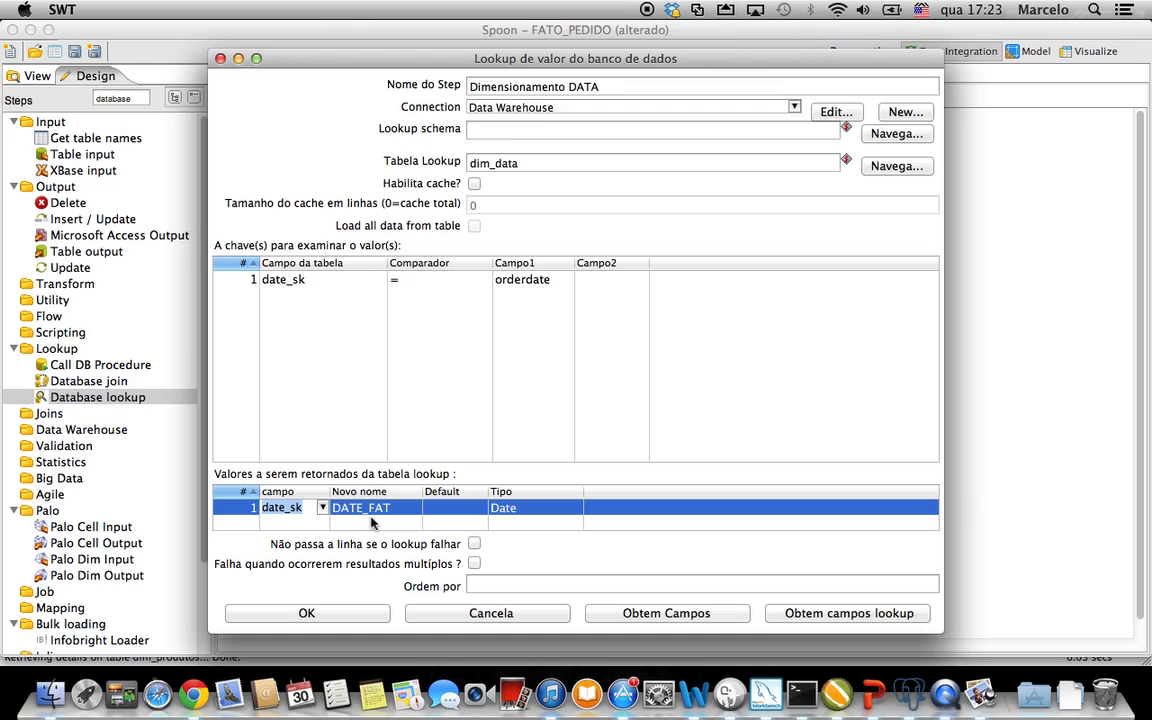
{"action": "left_click", "coordinate": [548, 512]}
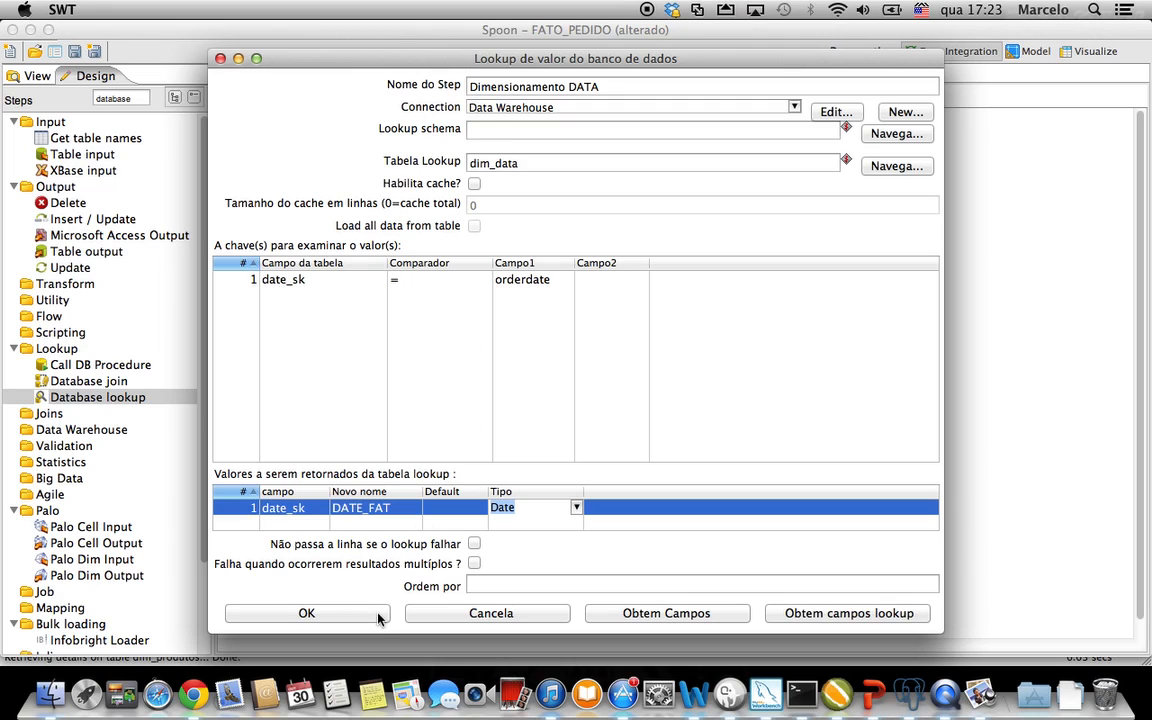
{"action": "left_click", "coordinate": [306, 613]}
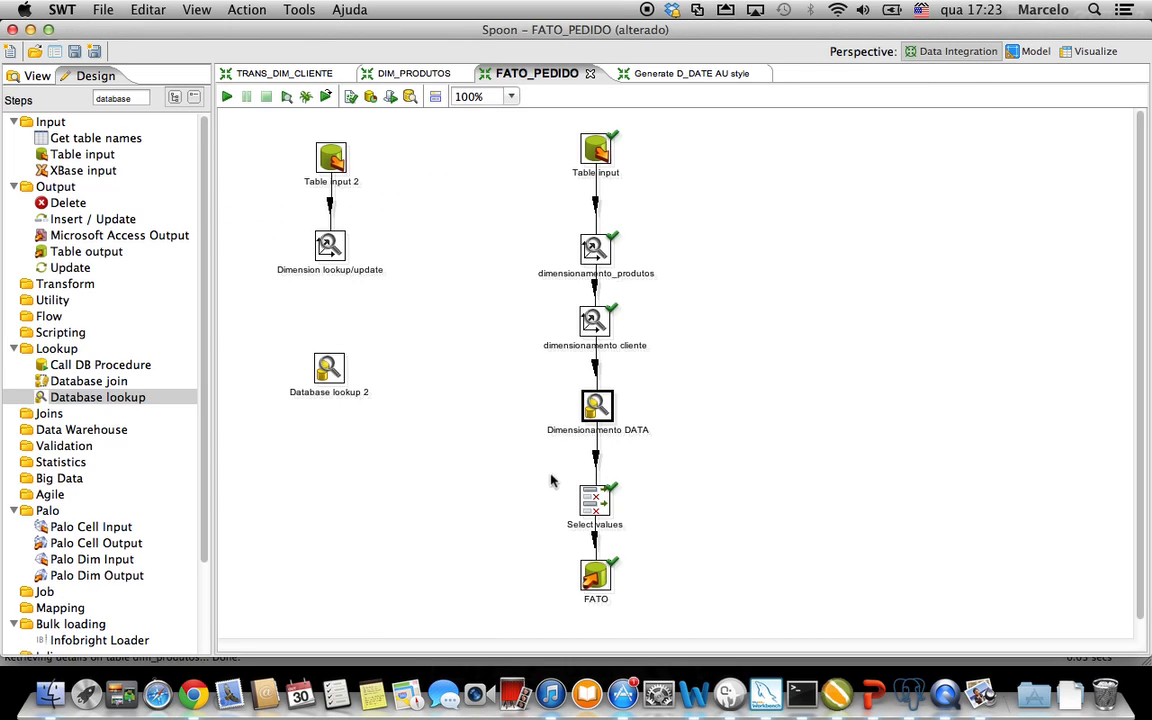
{"action": "mouse_move", "coordinate": [597, 407]}
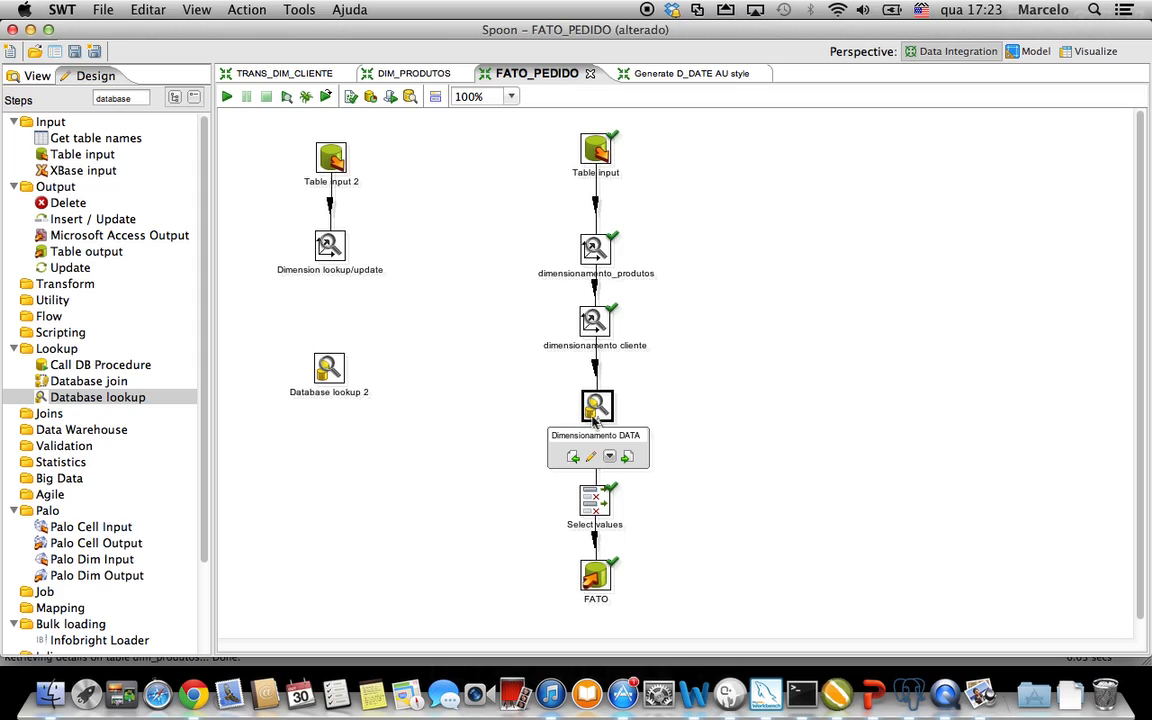
{"action": "double_click", "coordinate": [600, 503]}
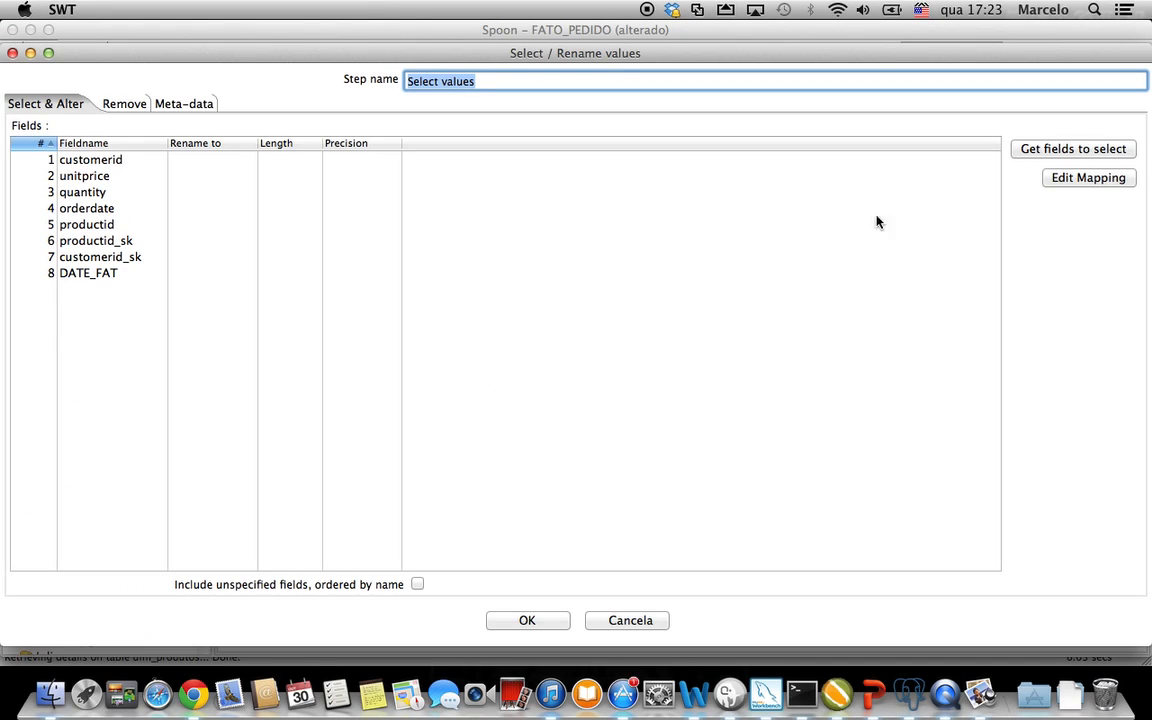
{"action": "left_click", "coordinate": [1047, 151]}
{"action": "left_click", "coordinate": [643, 365]}
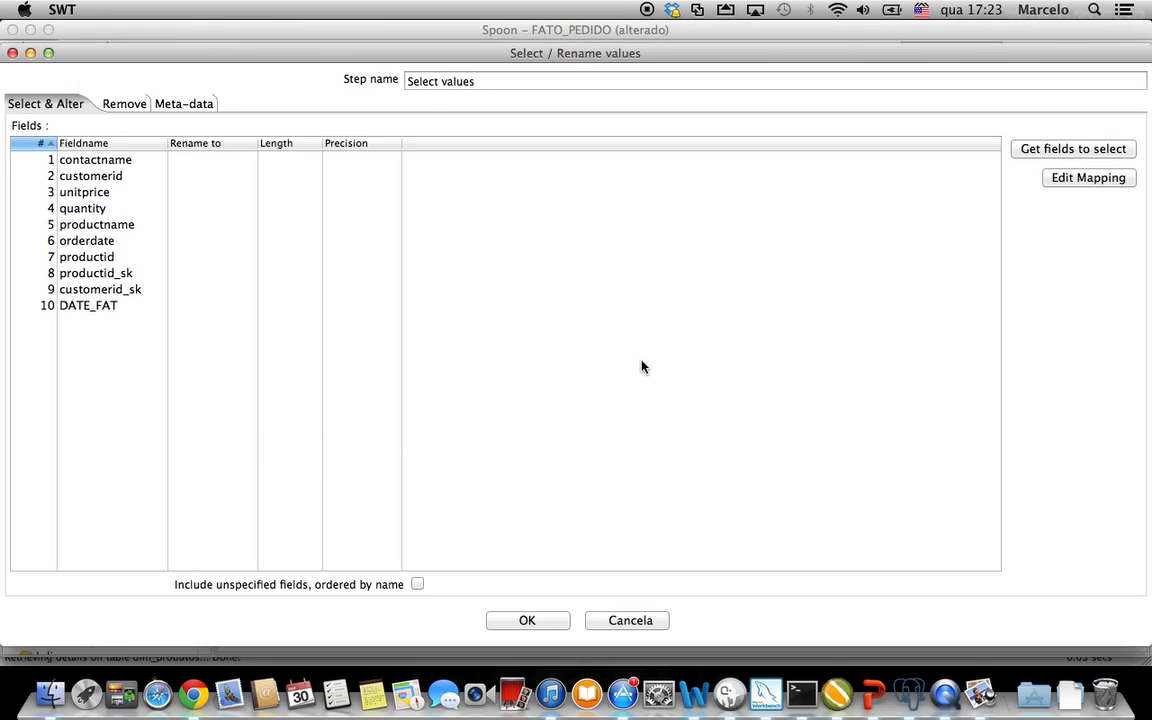
{"action": "left_click", "coordinate": [630, 620]}
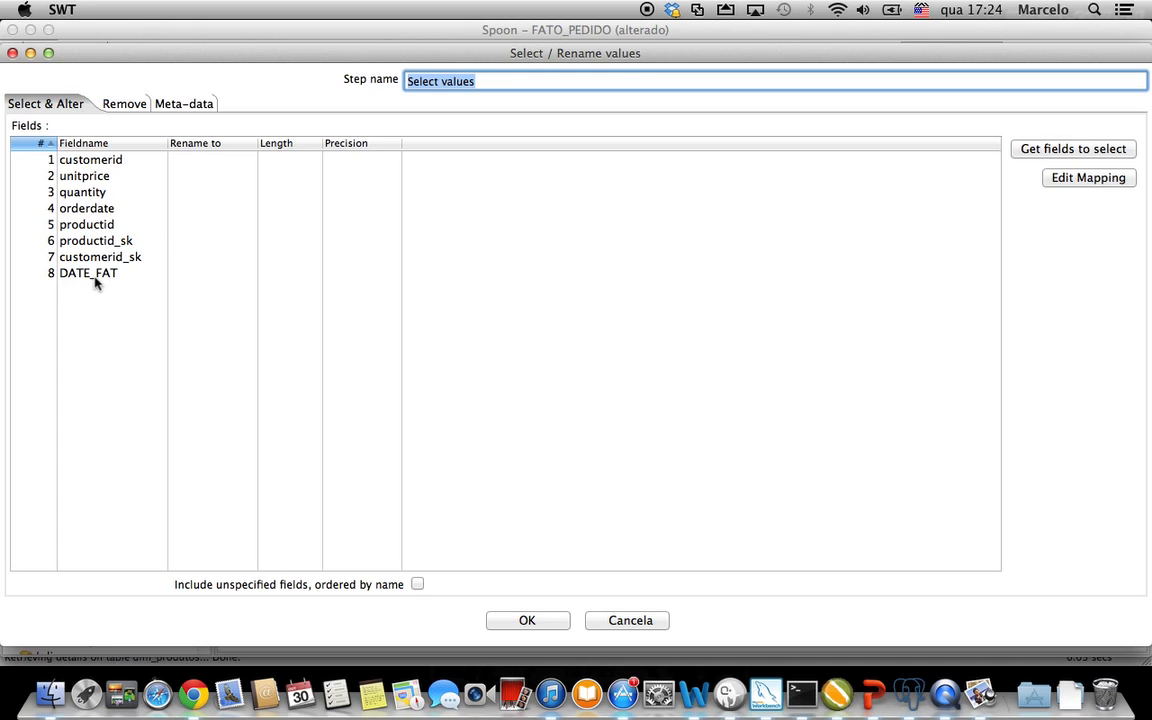
Review the customerid, productid and orderdate entries in the Select values step and close its settings
{"action": "left_click", "coordinate": [92, 161]}
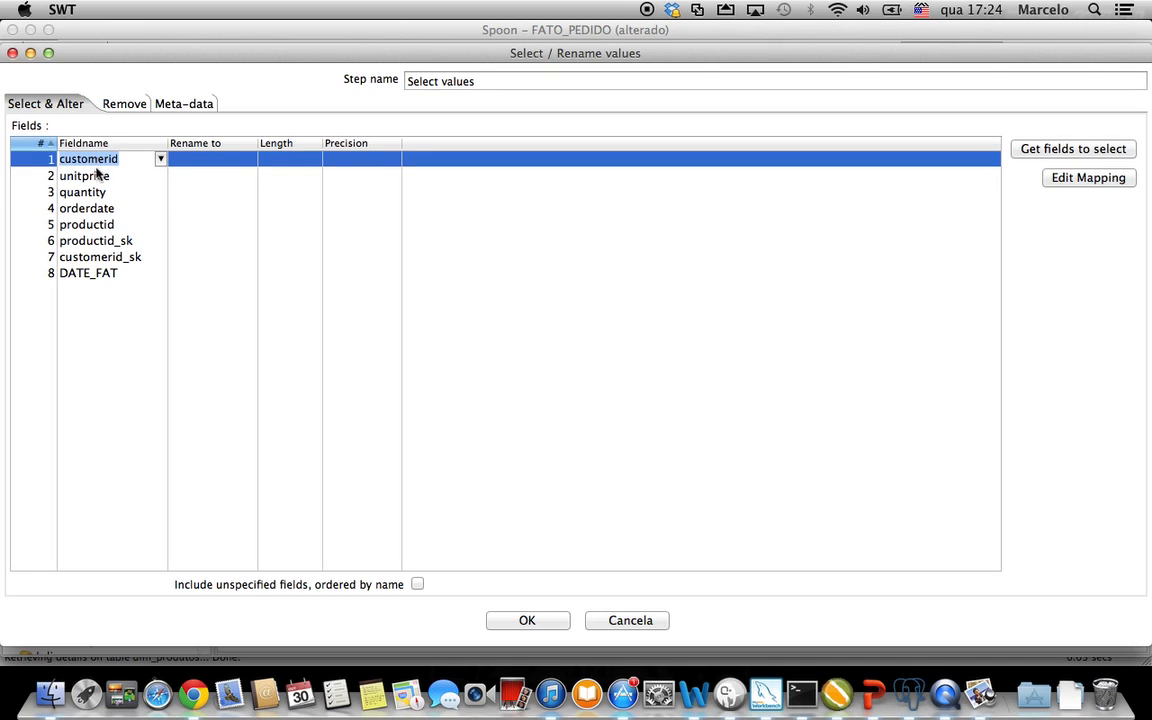
{"action": "left_click", "coordinate": [105, 224]}
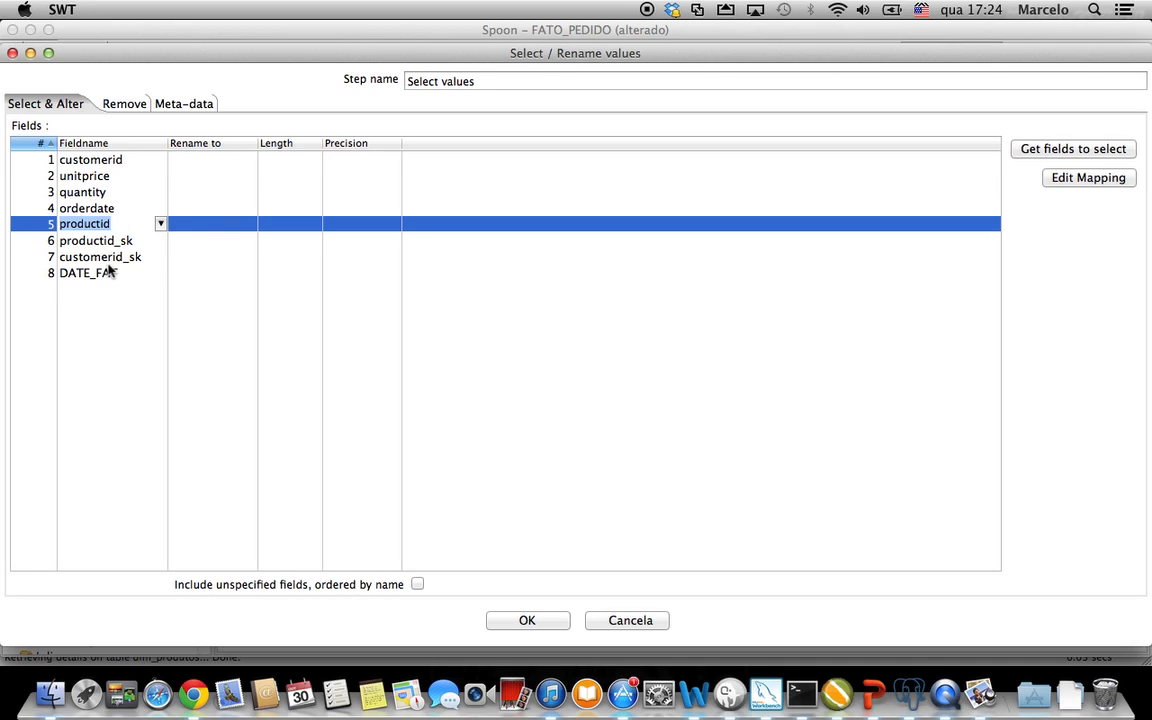
{"action": "left_click", "coordinate": [100, 207]}
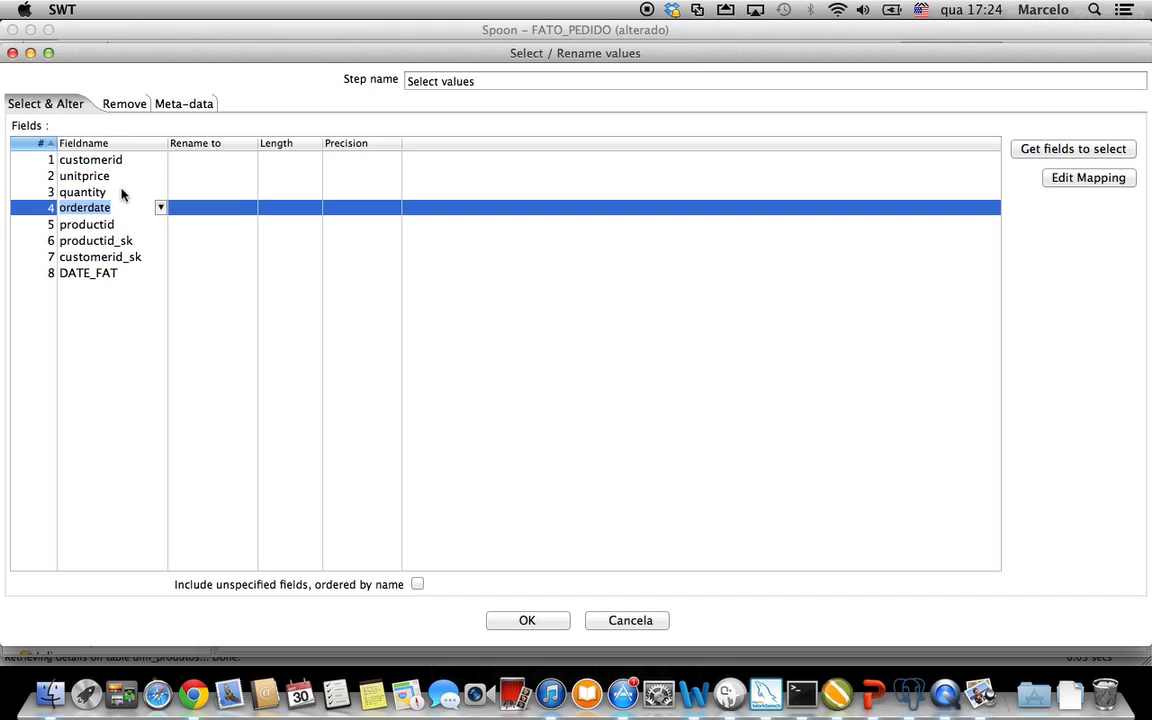
{"action": "left_click", "coordinate": [528, 620]}
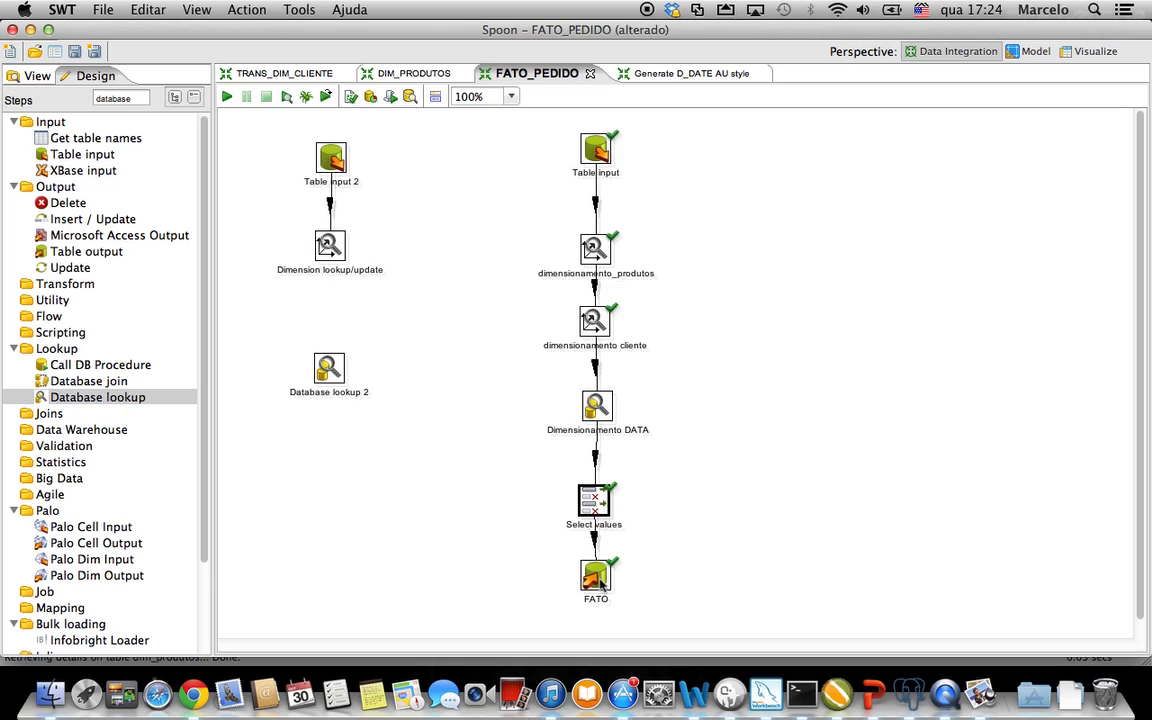
Search the available steps for "table out" and select the Table output step
{"action": "mouse_move", "coordinate": [596, 582]}
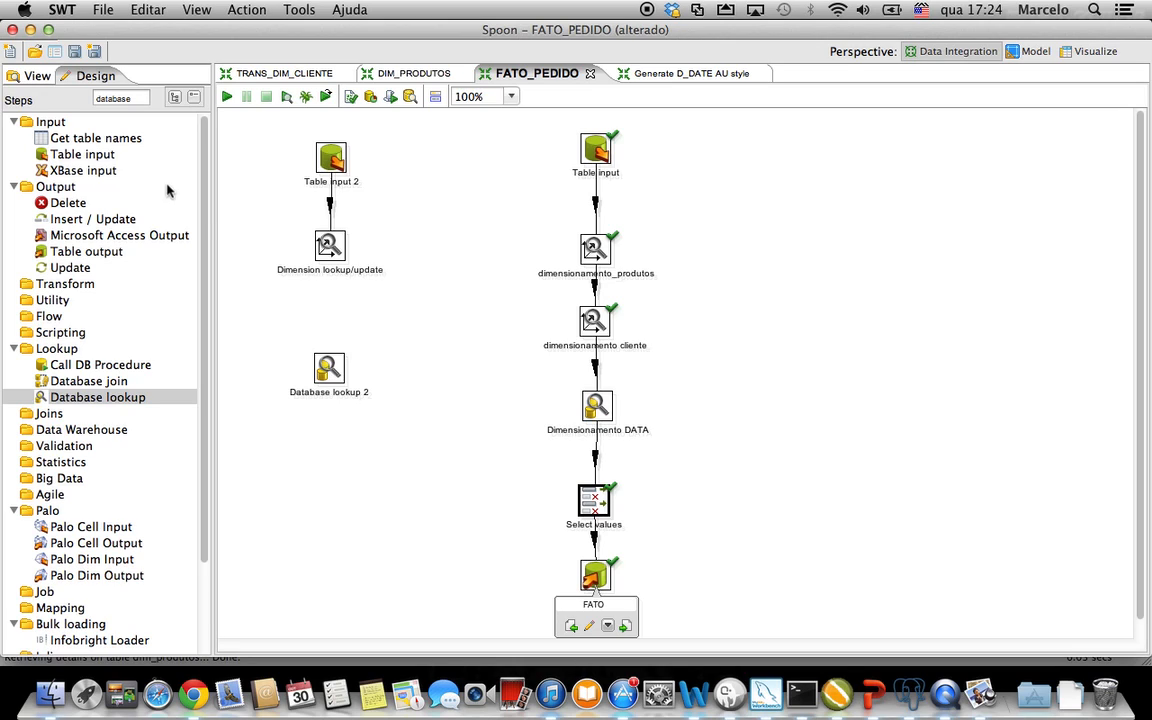
{"action": "double_click", "coordinate": [122, 98]}
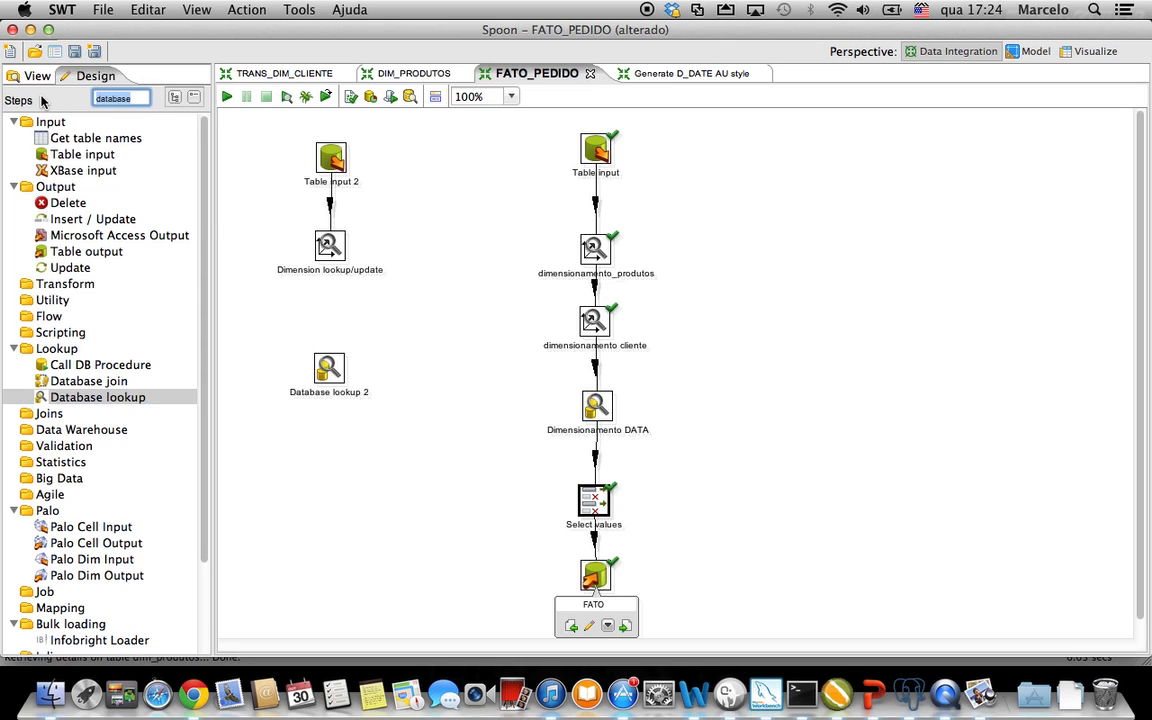
{"action": "type", "text": "table out"}
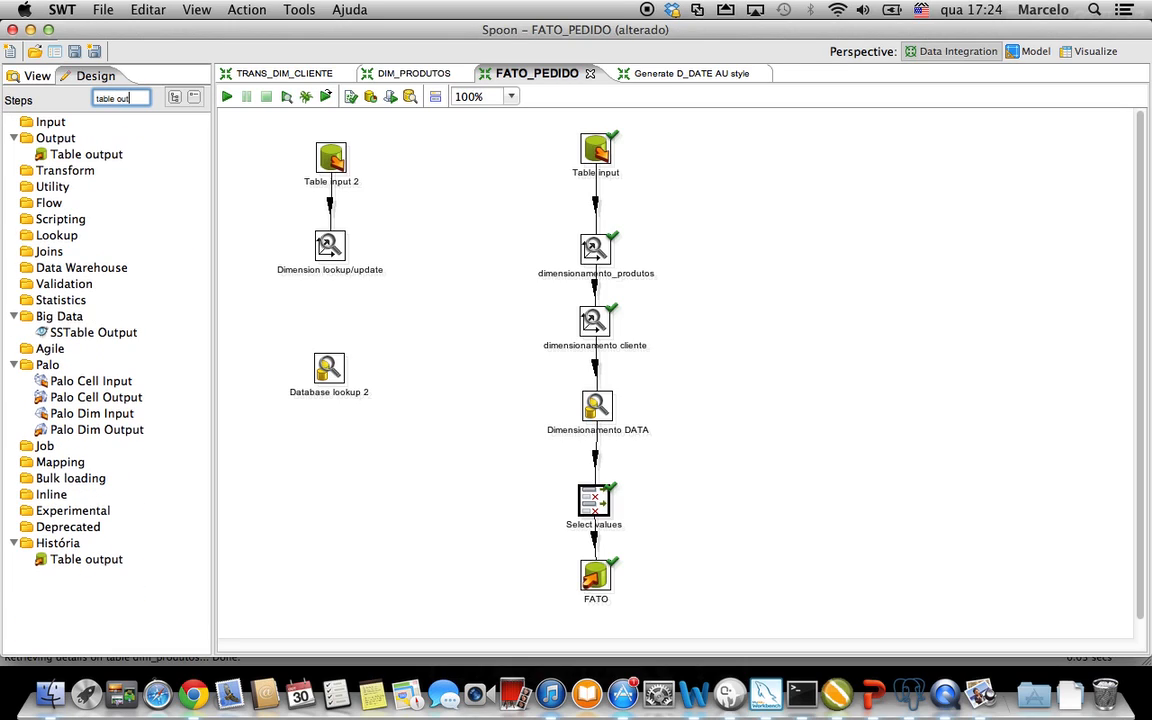
{"action": "left_click", "coordinate": [70, 150]}
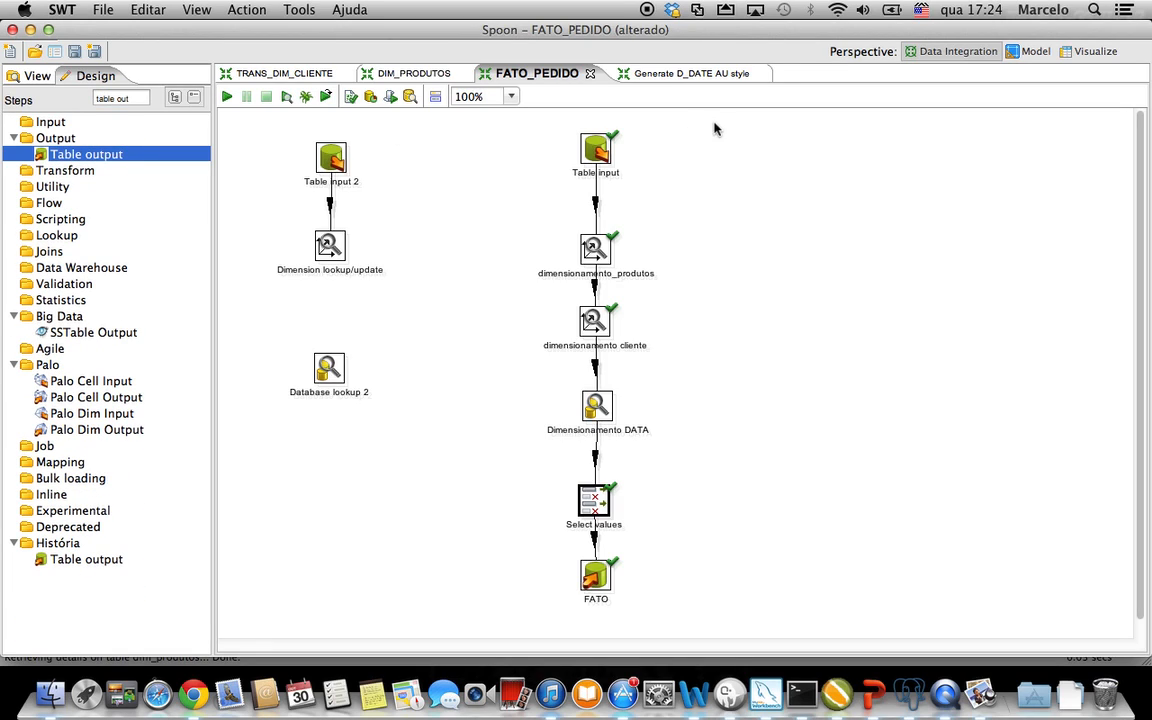
Open the FATO step's settings, choose the Data Warehouse connection, and review the FATO_PEDIDO target table and database fields
{"action": "left_click", "coordinate": [597, 588]}
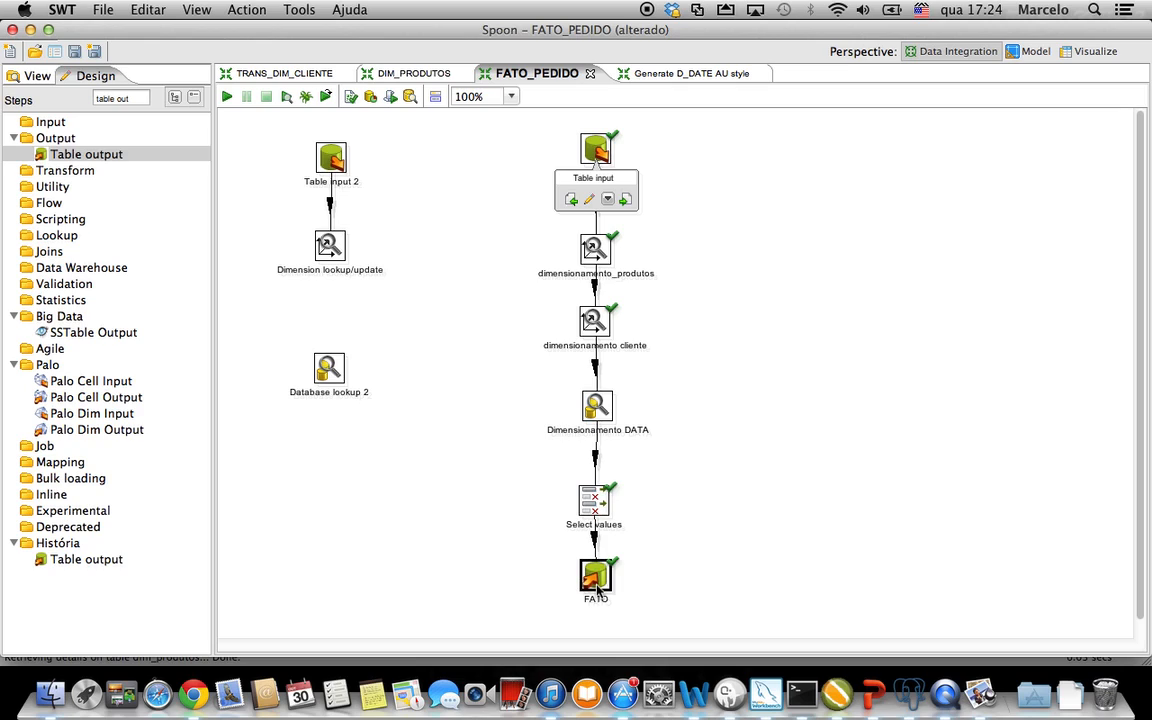
{"action": "double_click", "coordinate": [594, 588]}
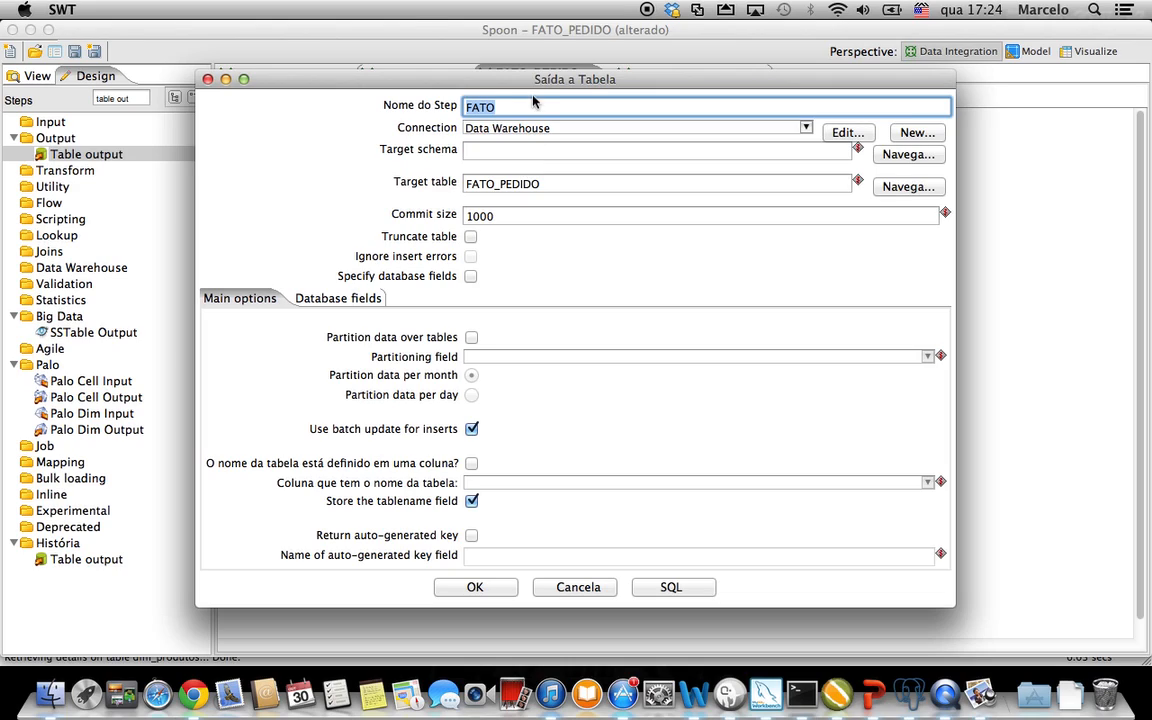
{"action": "left_click", "coordinate": [541, 127]}
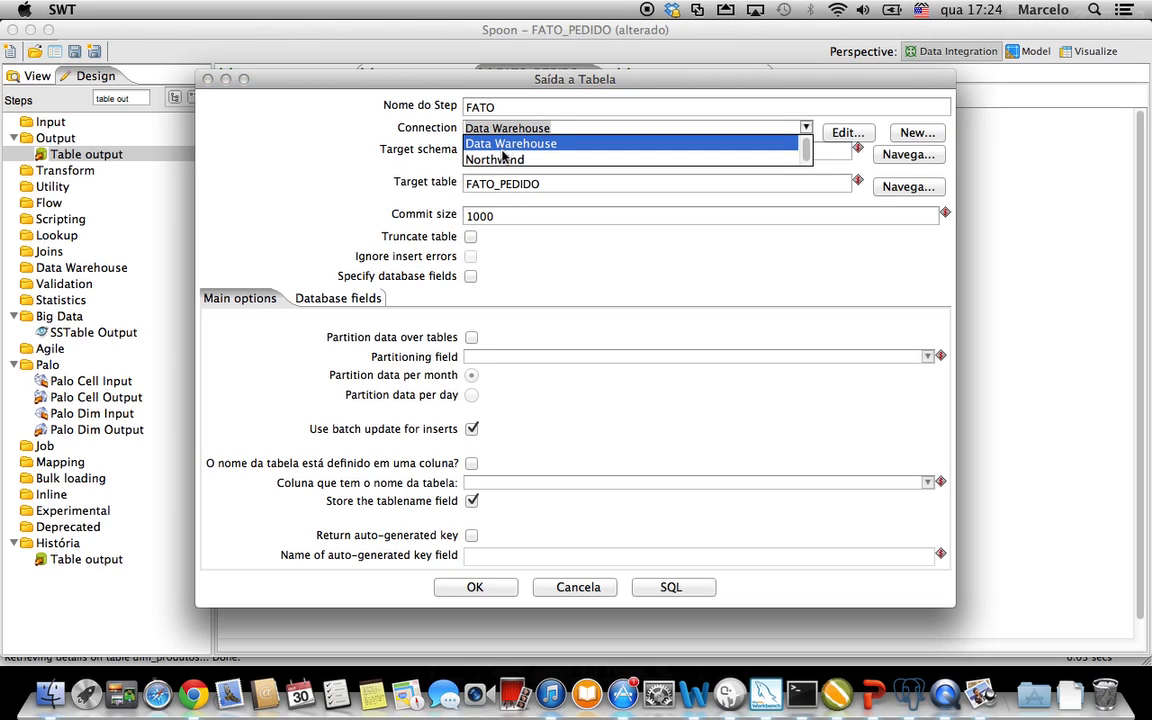
{"action": "left_click", "coordinate": [505, 144]}
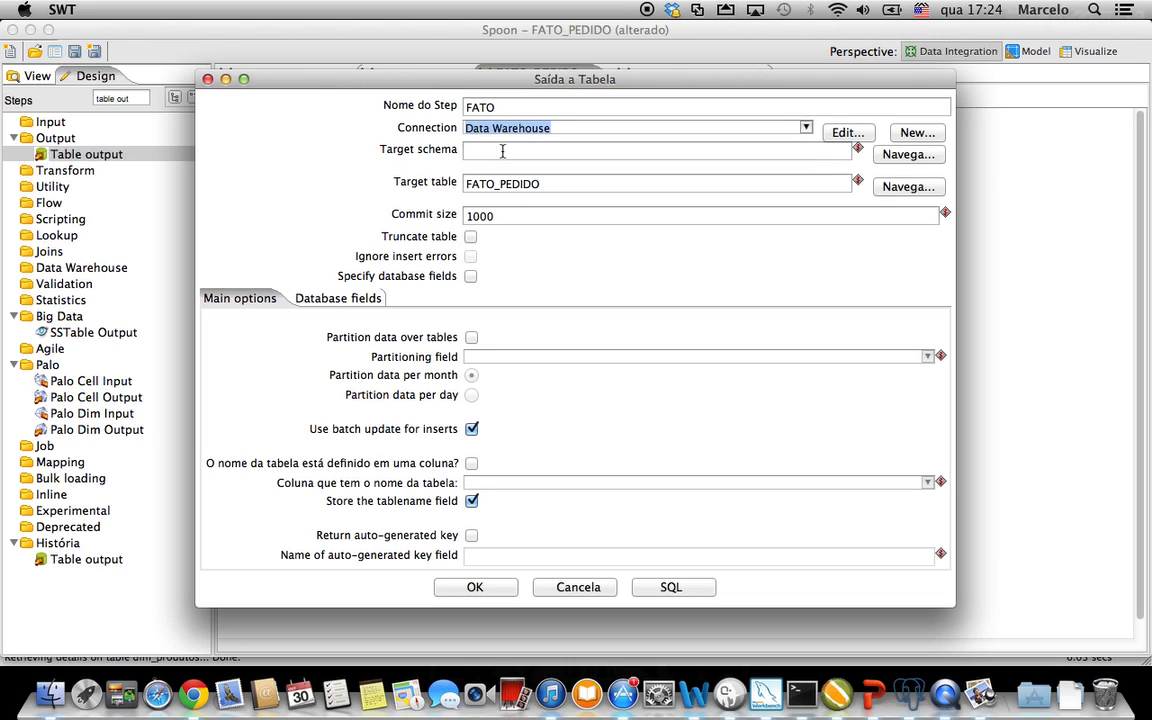
{"action": "left_click", "coordinate": [545, 186]}
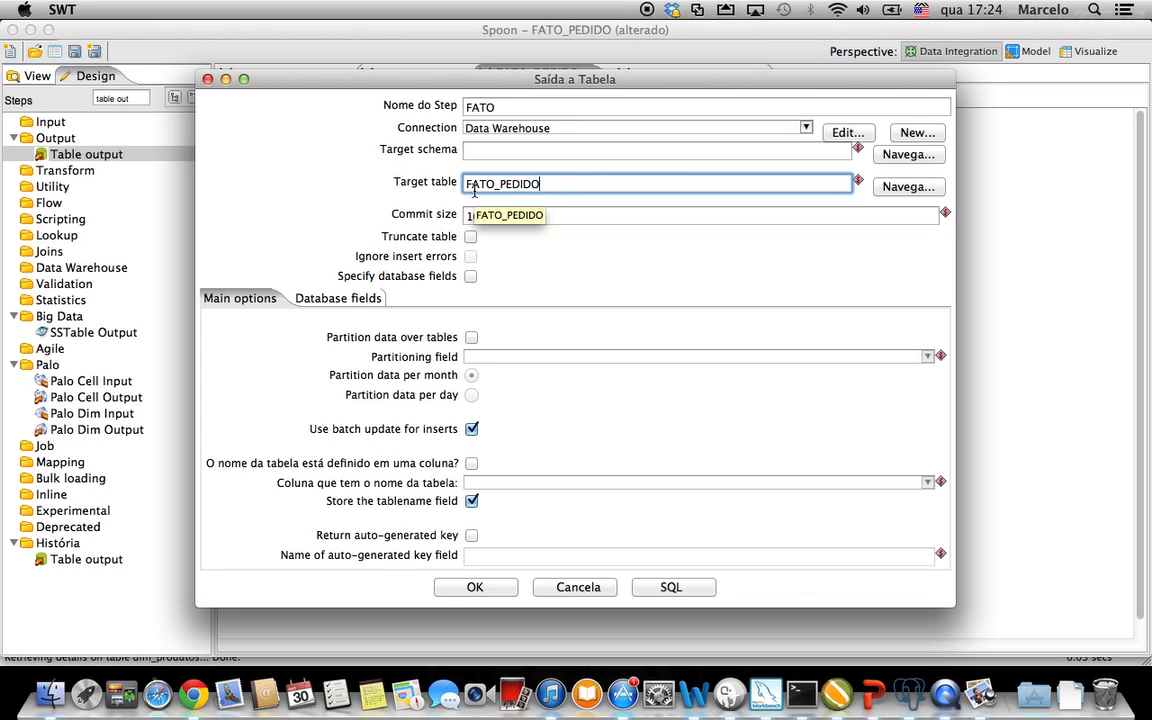
{"action": "left_click", "coordinate": [332, 300]}
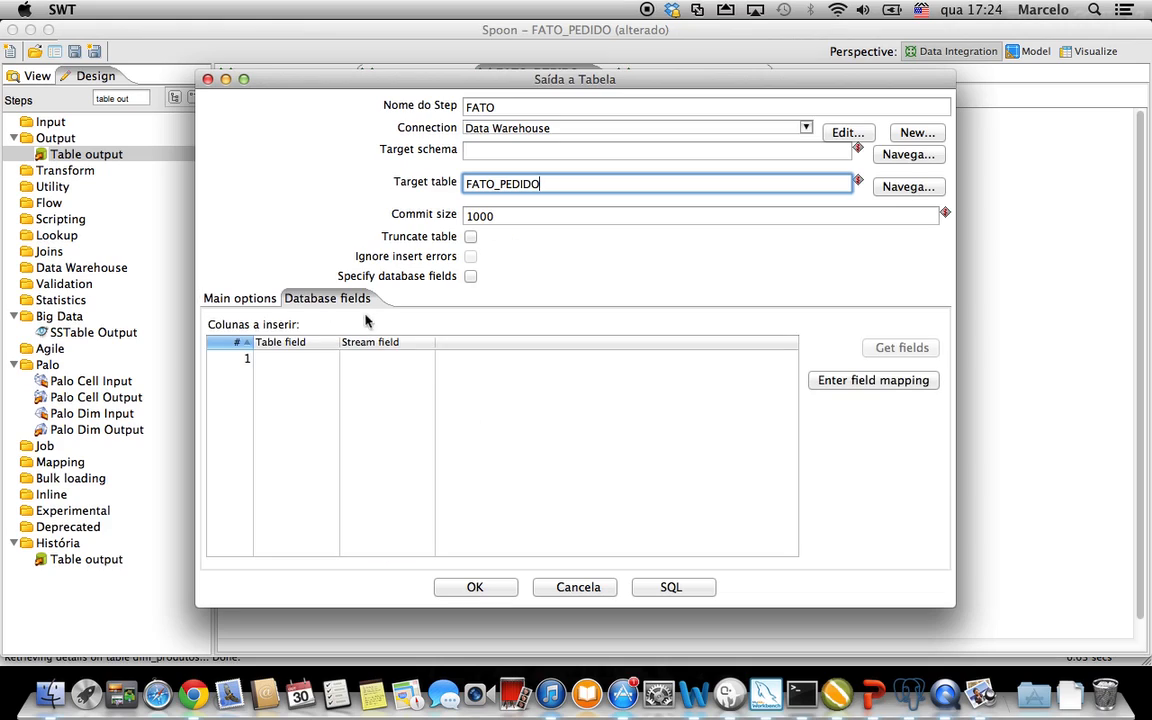
{"action": "left_click", "coordinate": [264, 300]}
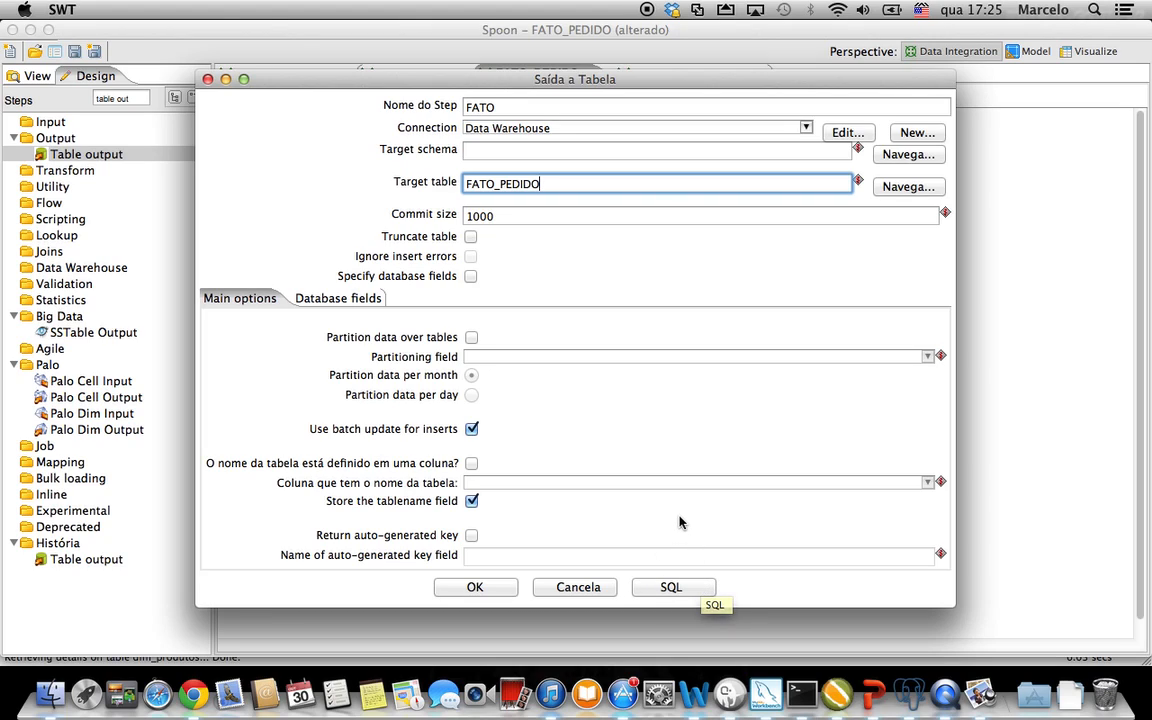
Generate and execute the CREATE TABLE FATO_PEDIDO statement from the FATO step, then accept the step's settings
{"action": "left_click", "coordinate": [672, 588]}
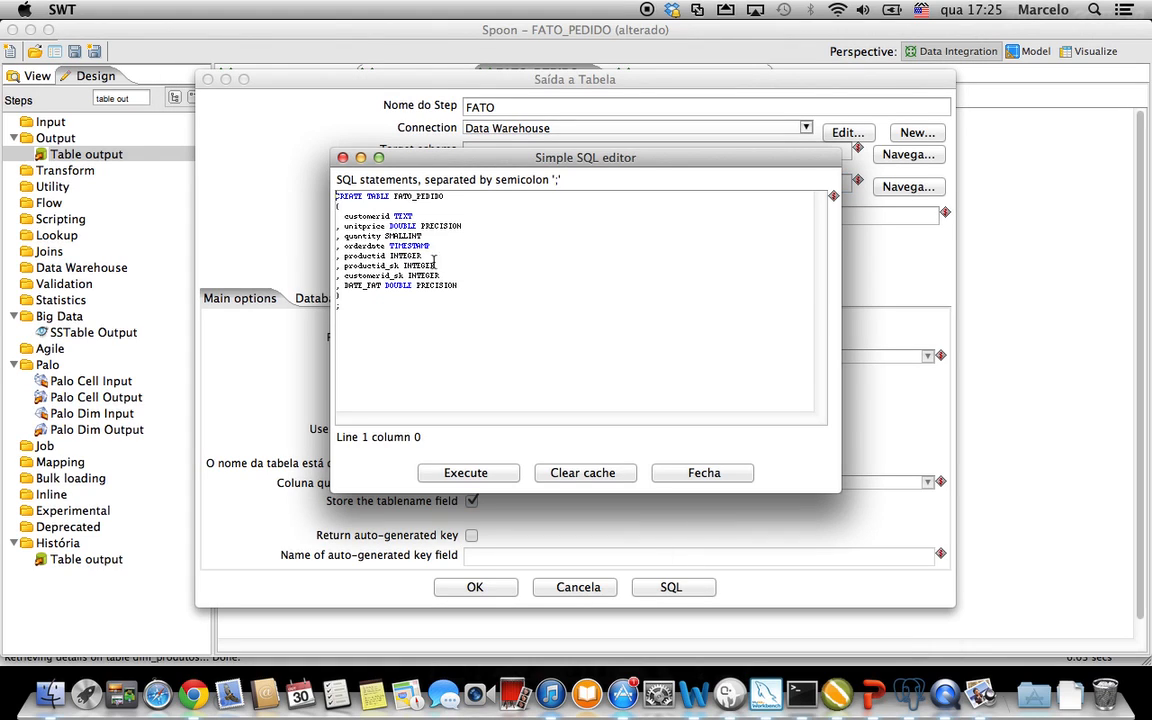
{"action": "left_click_drag", "start_coordinate": [358, 200], "coordinate": [439, 200]}
{"action": "left_click", "coordinate": [530, 254]}
{"action": "left_click", "coordinate": [468, 474]}
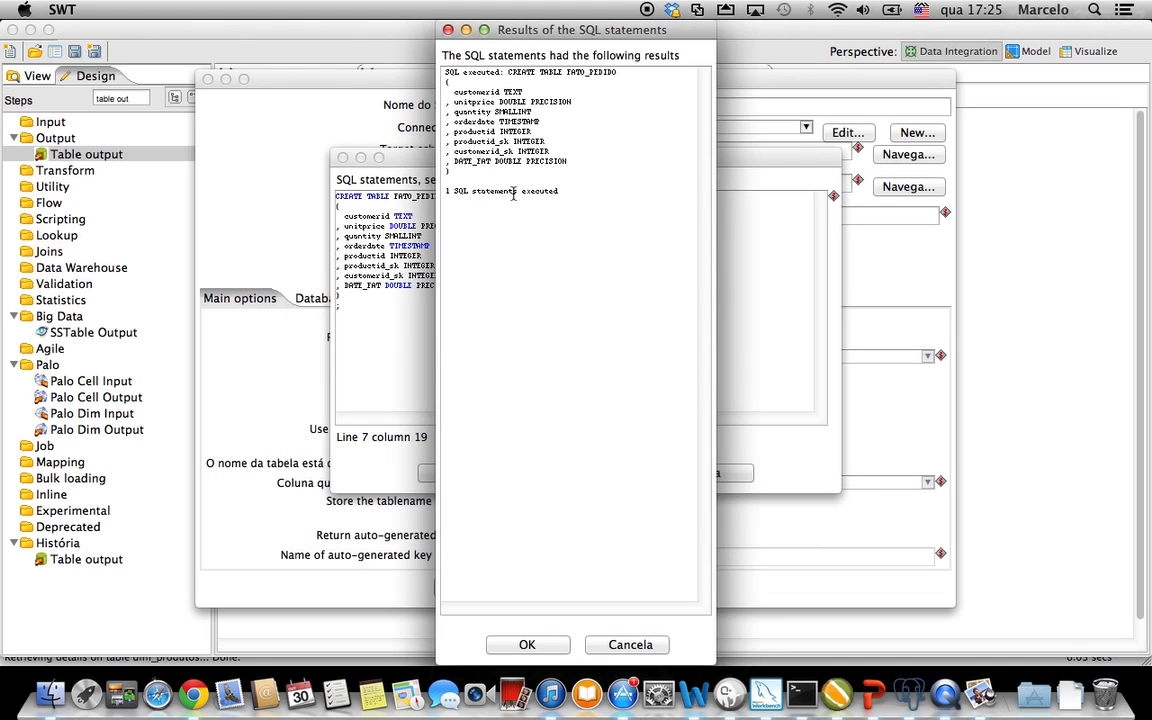
{"action": "left_click", "coordinate": [537, 644]}
{"action": "left_click", "coordinate": [672, 478]}
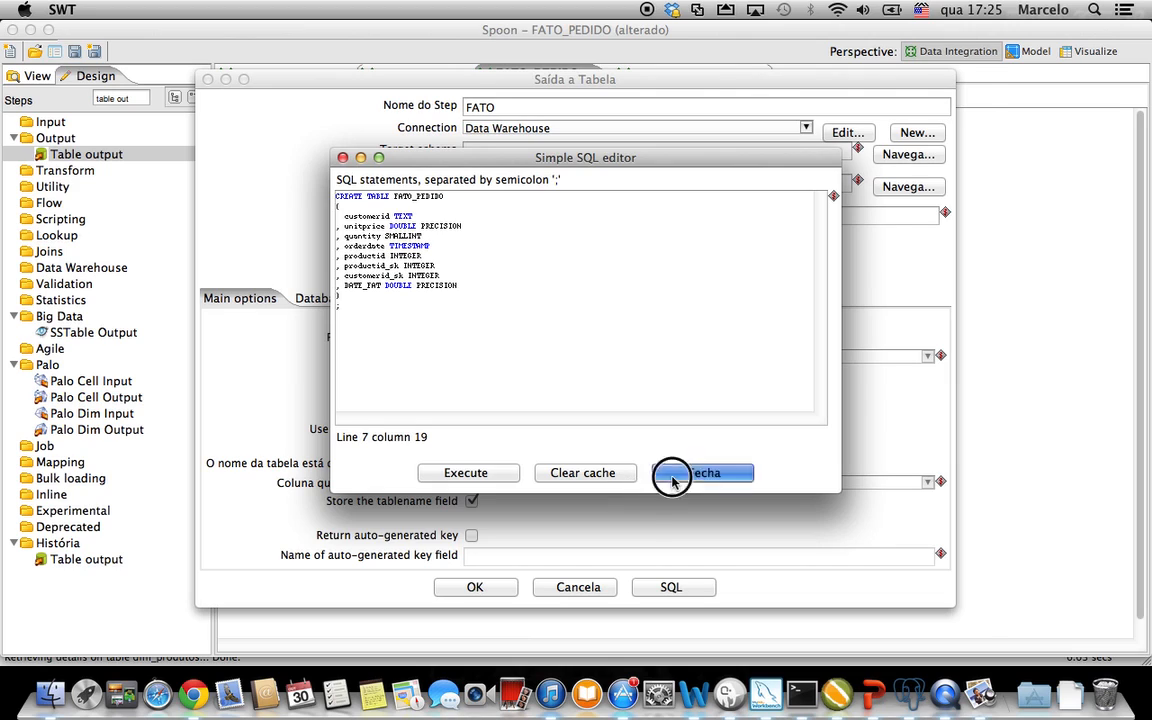
{"action": "left_click", "coordinate": [475, 587]}
Switch to pgAdmin, refresh the data warehouse's table list and select the fato_pedido table
{"action": "left_click", "coordinate": [907, 693]}
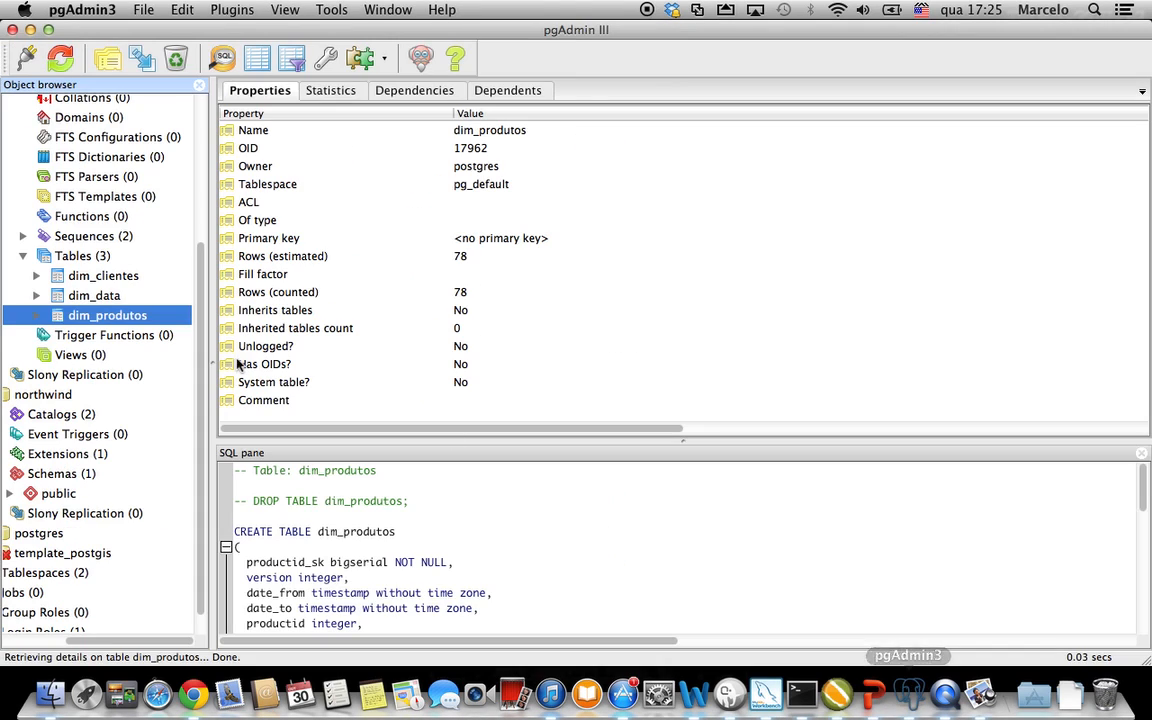
{"action": "right_click", "coordinate": [63, 257]}
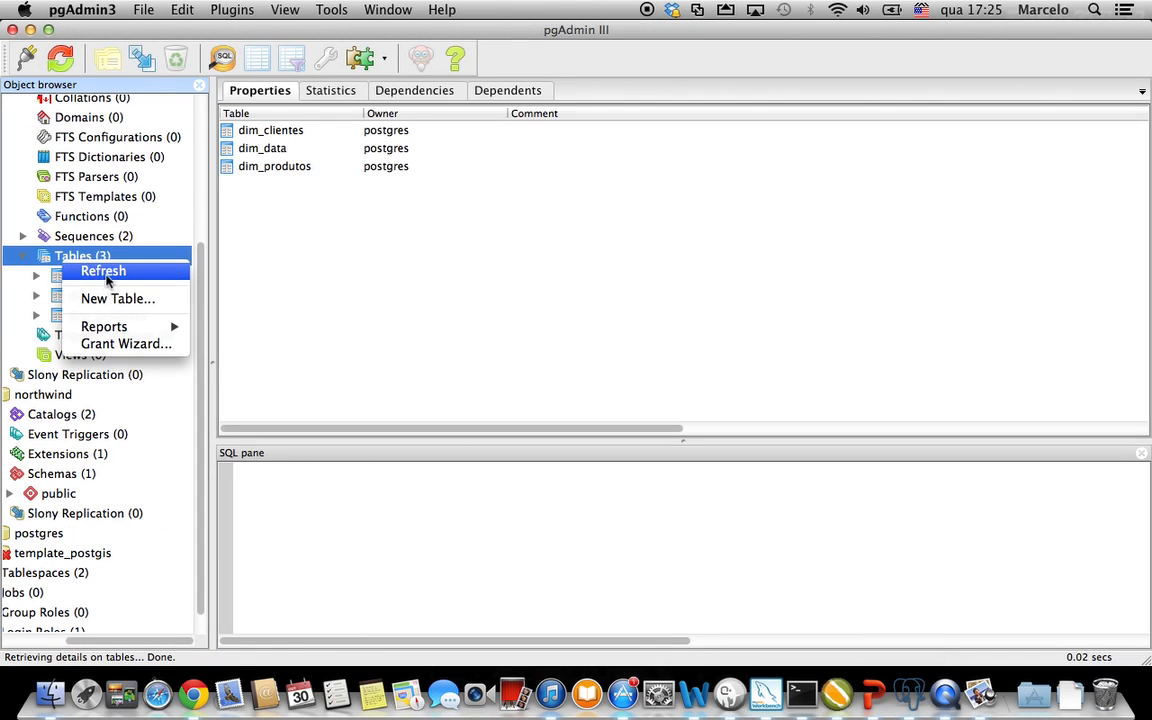
{"action": "left_click", "coordinate": [106, 277]}
{"action": "left_click", "coordinate": [95, 337]}
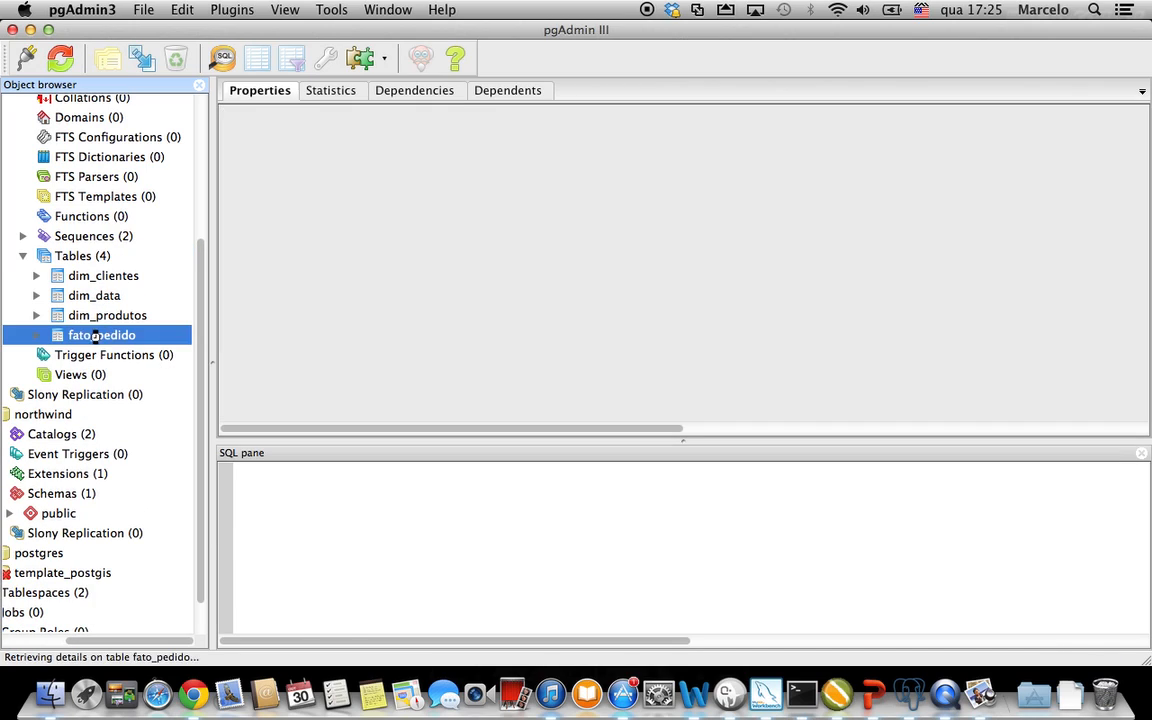
Query the new table with "select * from fato_pedido" to check its columns
{"action": "left_click", "coordinate": [215, 60]}
{"action": "type", "text": "select * from "}
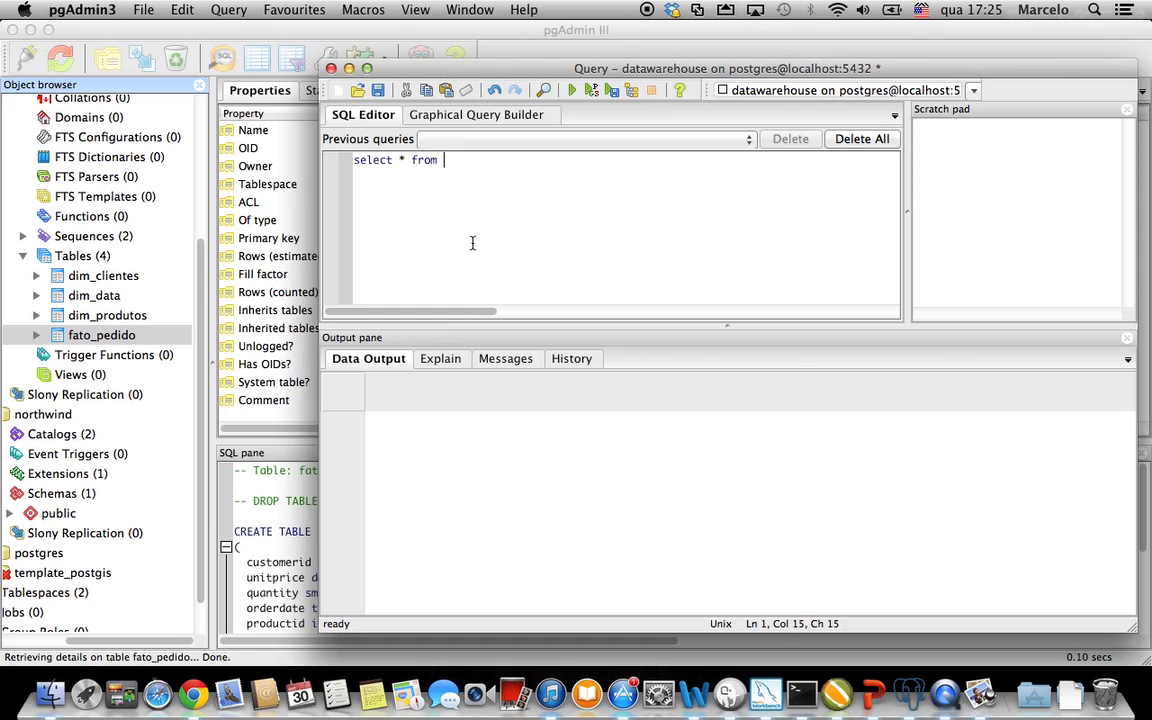
{"action": "type", "text": "fato_pedido"}
{"action": "left_click", "coordinate": [572, 91]}
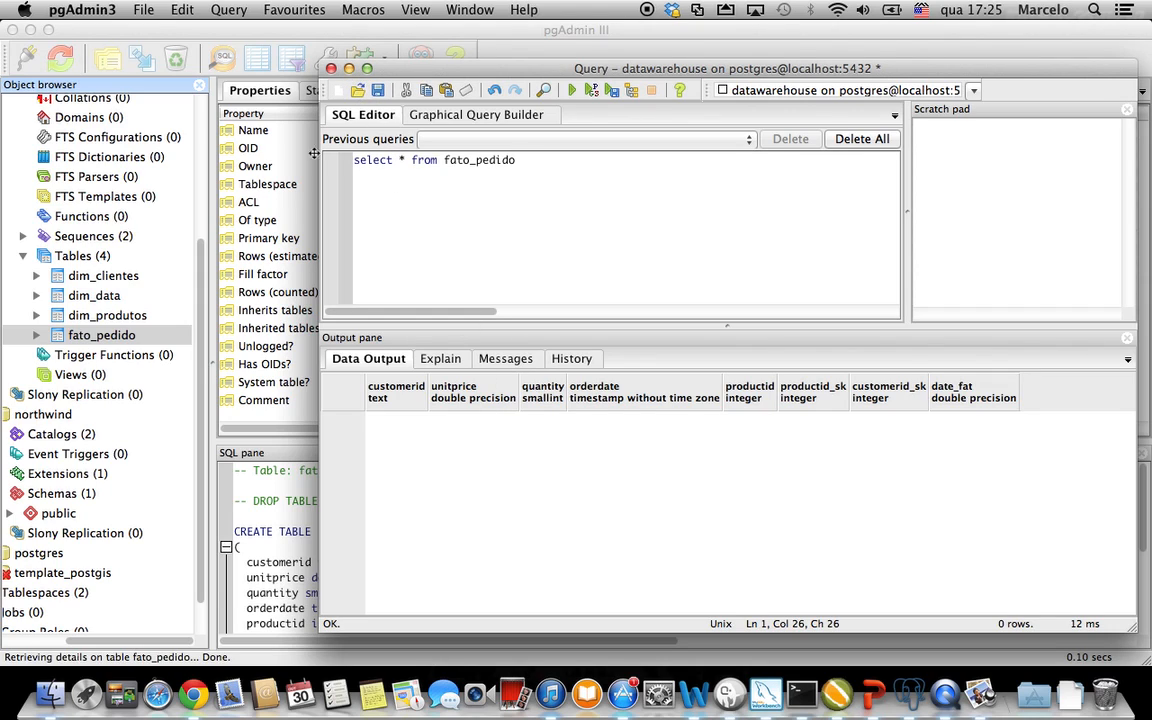
Back in Spoon, delete the leftover Database lookup 2, Dimension lookup/update and Table input 2 steps from FATO_PEDIDO
{"action": "left_click", "coordinate": [837, 692]}
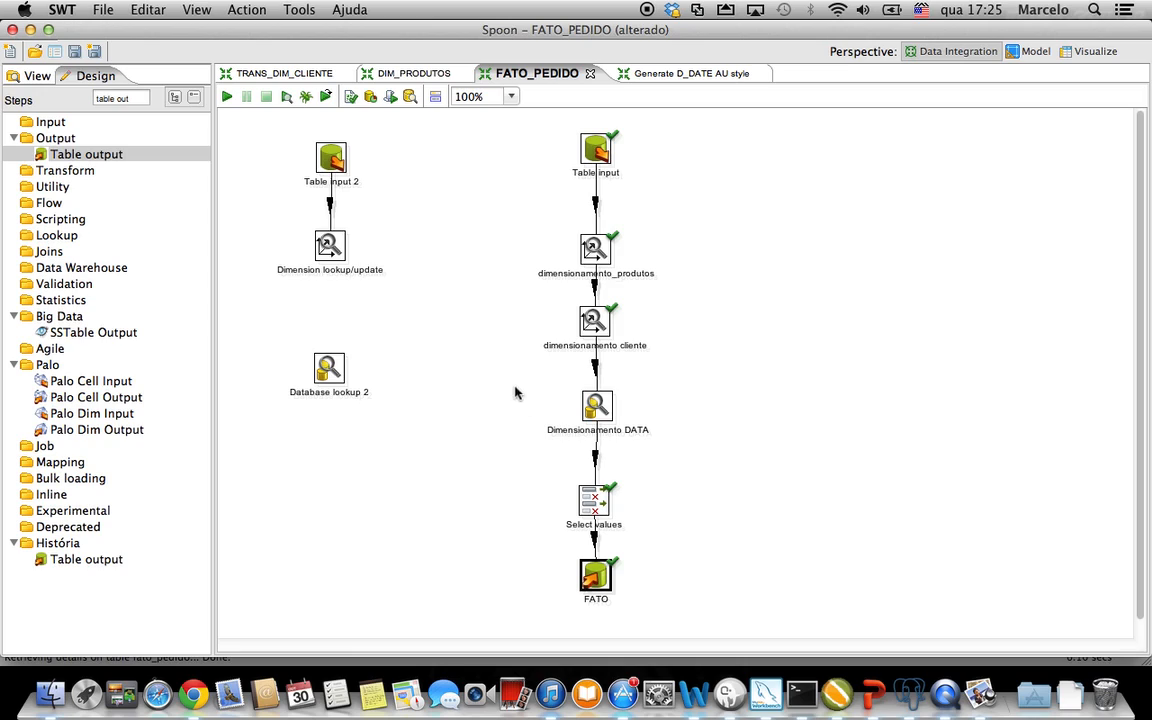
{"action": "mouse_move", "coordinate": [331, 371]}
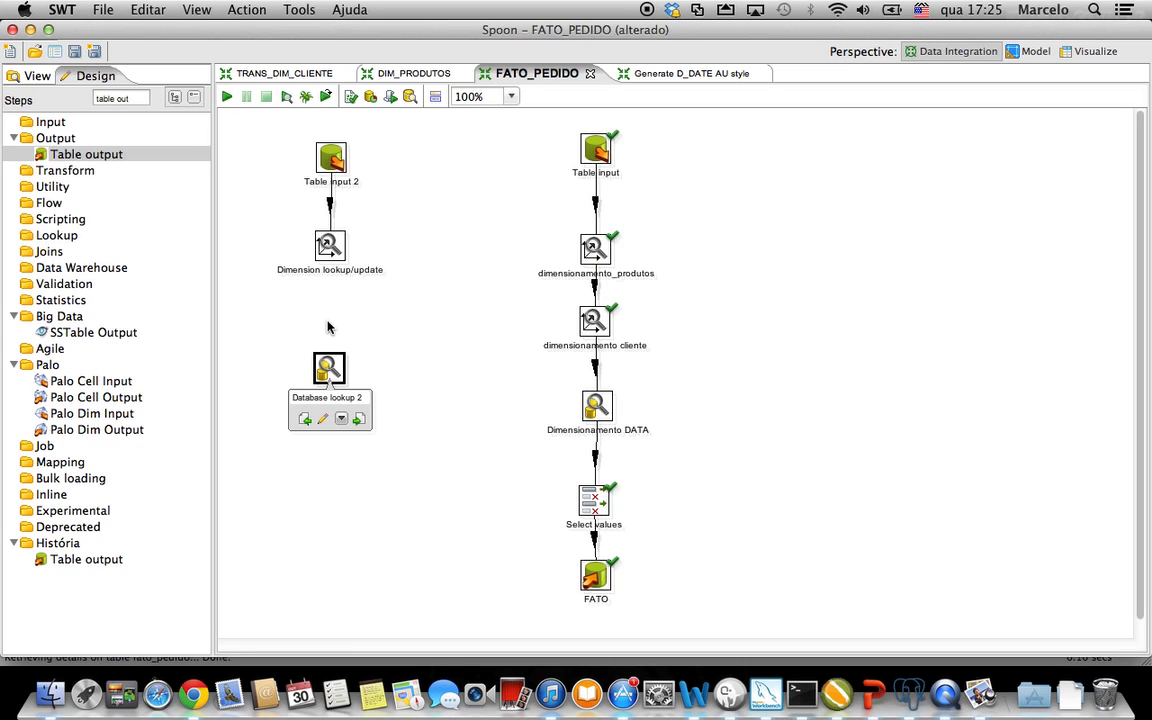
{"action": "key", "text": "Delete"}
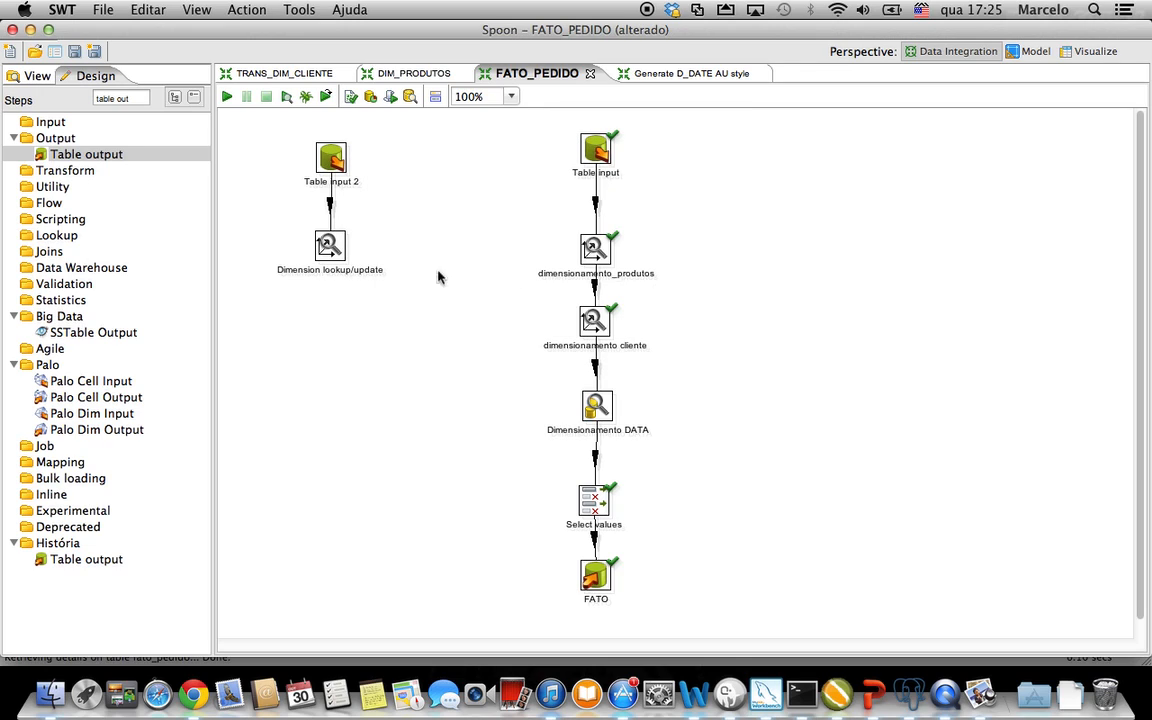
{"action": "left_click", "coordinate": [695, 275]}
{"action": "key", "text": "Delete"}
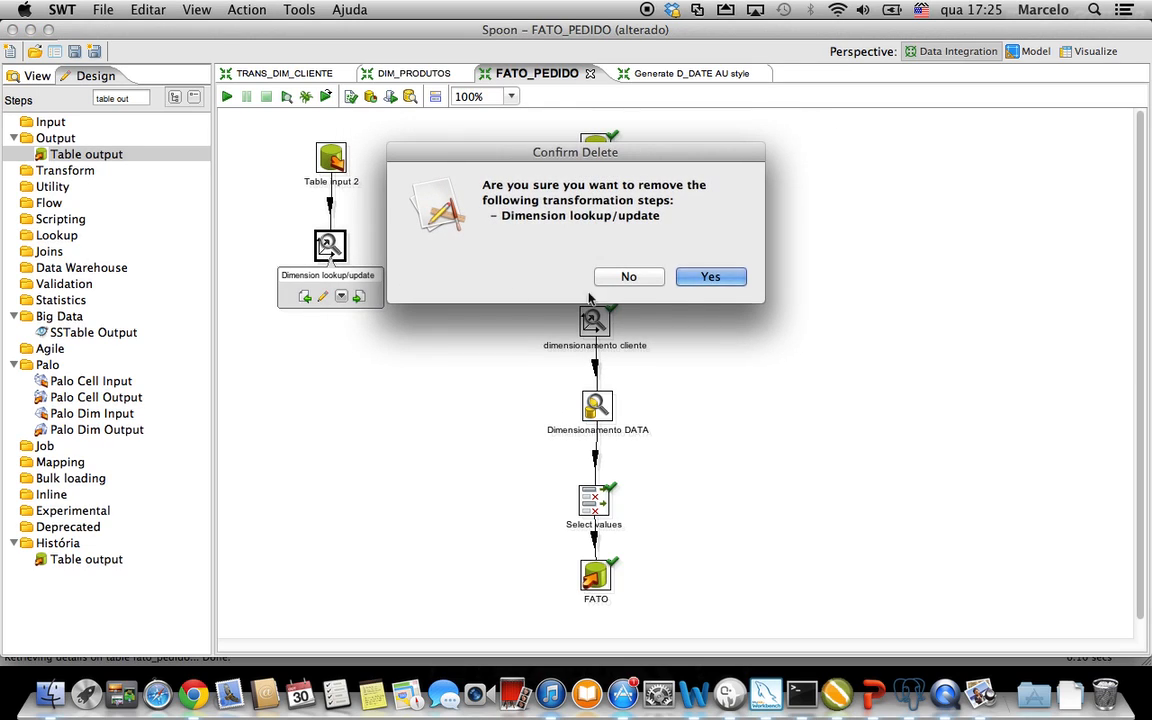
{"action": "left_click", "coordinate": [696, 276]}
{"action": "left_click", "coordinate": [324, 157]}
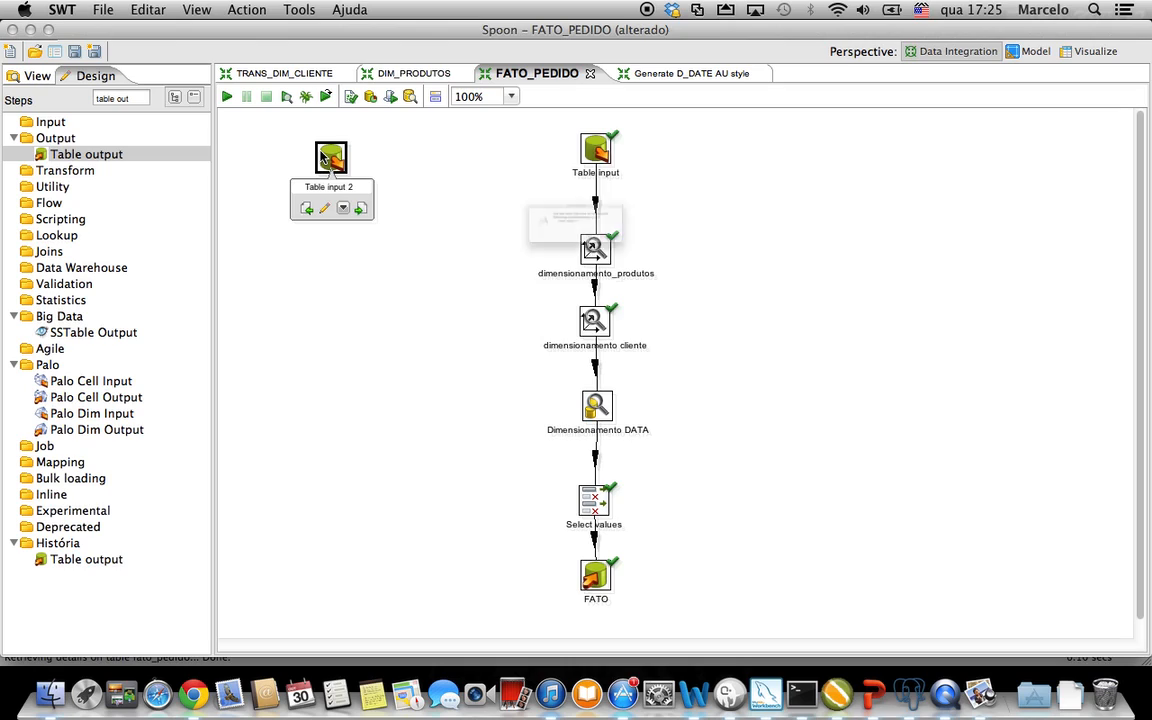
{"action": "key", "text": "Delete"}
{"action": "left_click", "coordinate": [709, 277]}
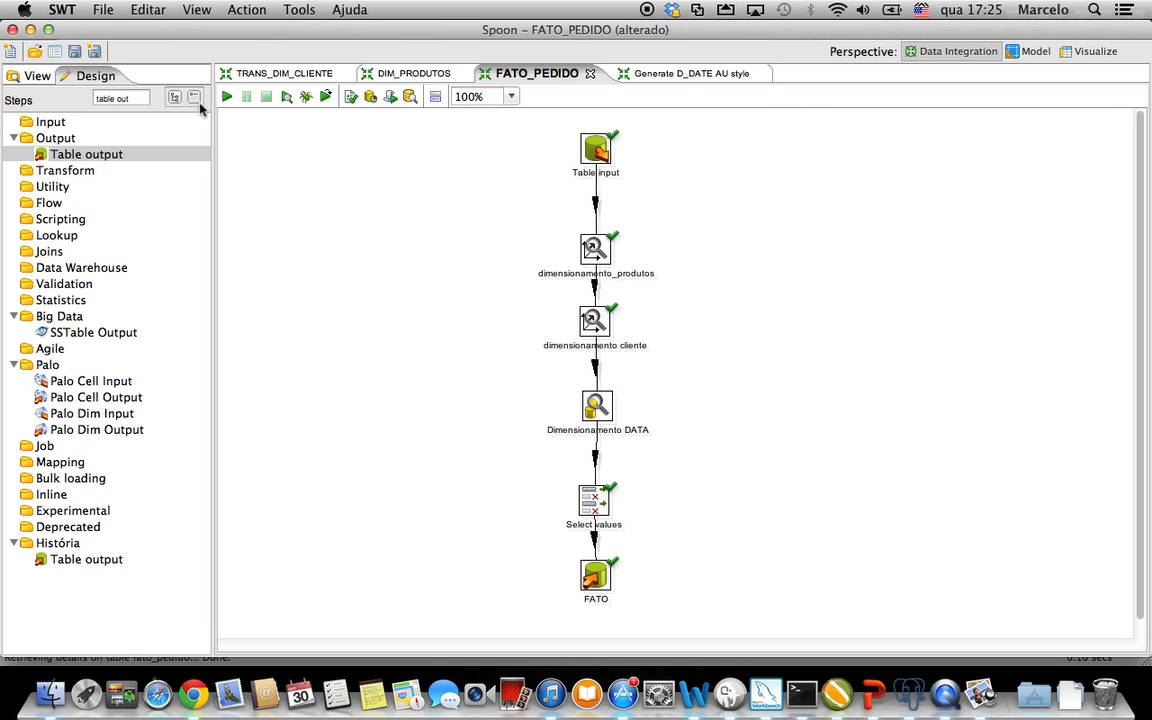
Save the FATO_PEDIDO transformation and launch it with local execution and basic logging
{"action": "left_click", "coordinate": [74, 51]}
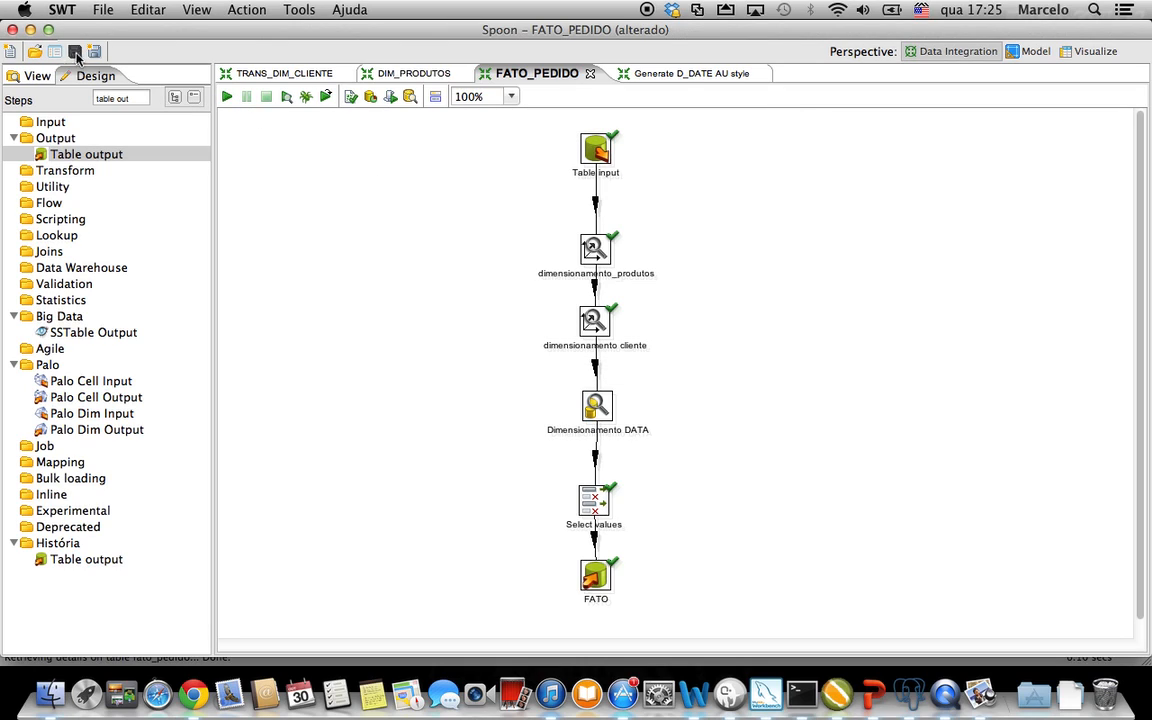
{"action": "left_click", "coordinate": [227, 98]}
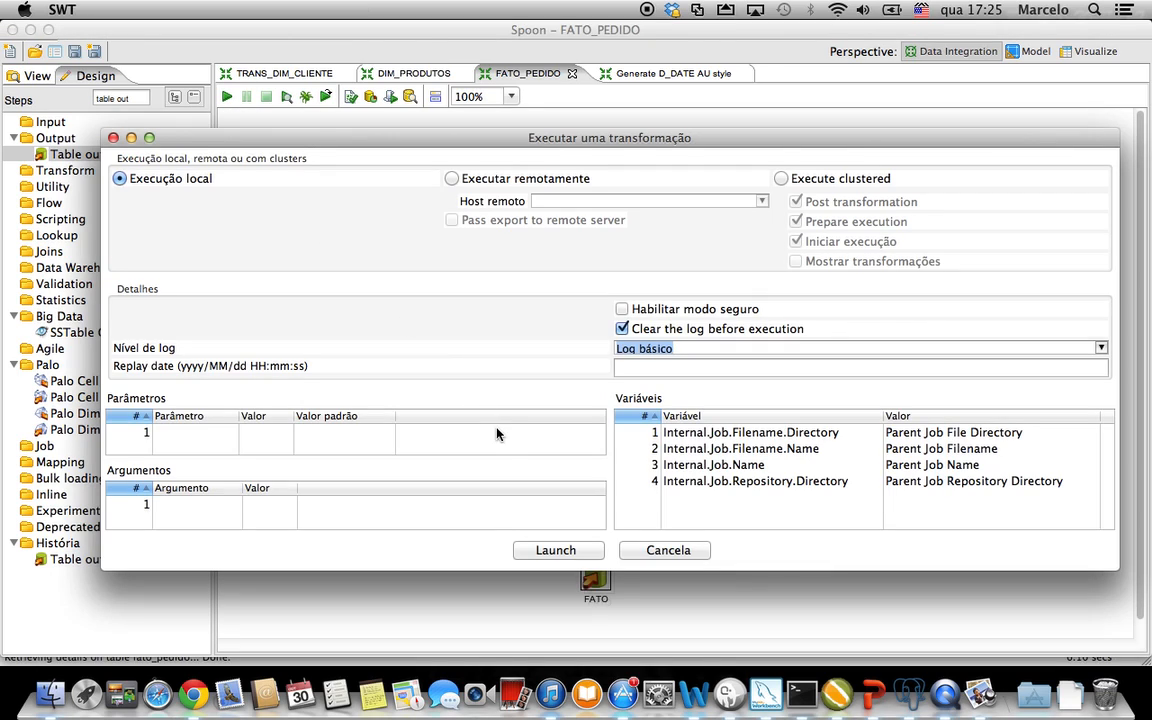
{"action": "left_click", "coordinate": [547, 556]}
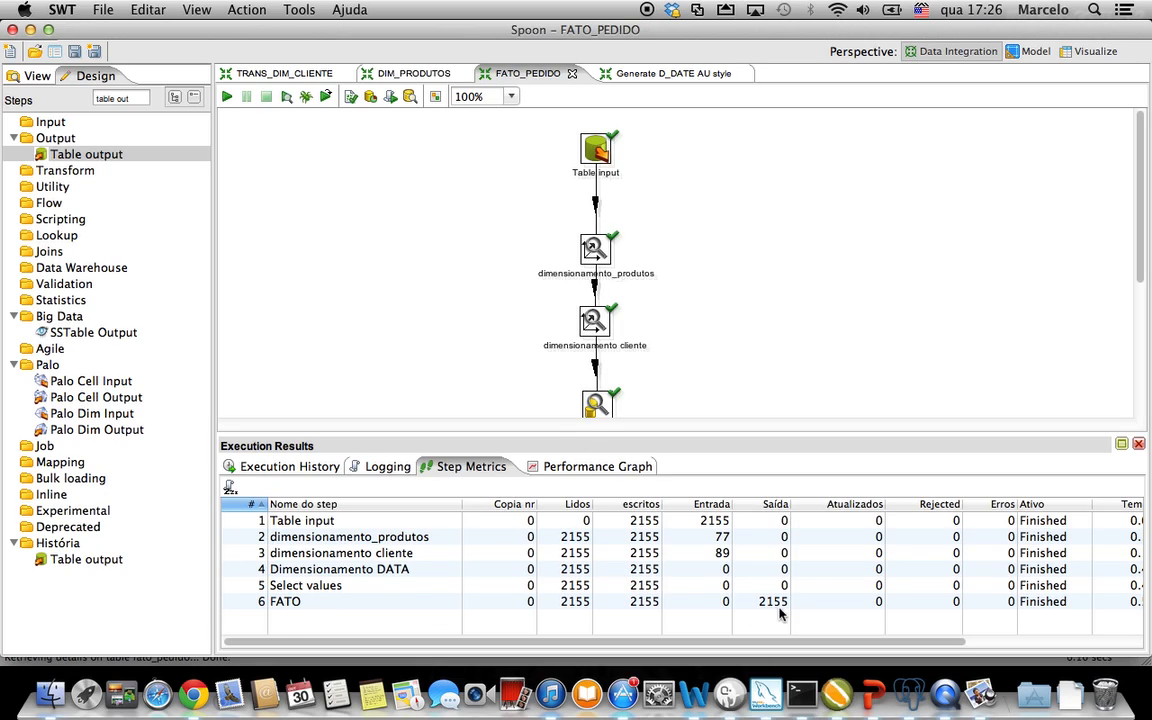
Rerun the fato_pedido query in pgAdmin to examine the loaded rows, then minimize the query window
{"action": "left_click", "coordinate": [909, 692]}
{"action": "left_click", "coordinate": [543, 206]}
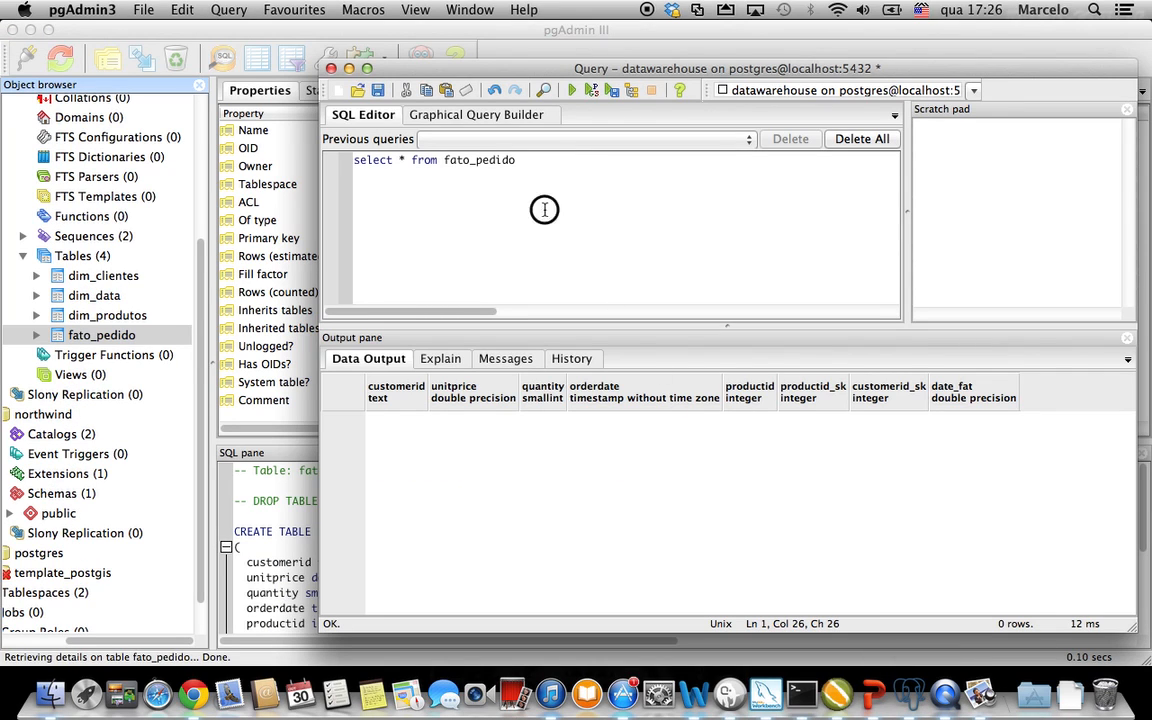
{"action": "left_click_drag", "start_coordinate": [512, 160], "coordinate": [328, 162]}
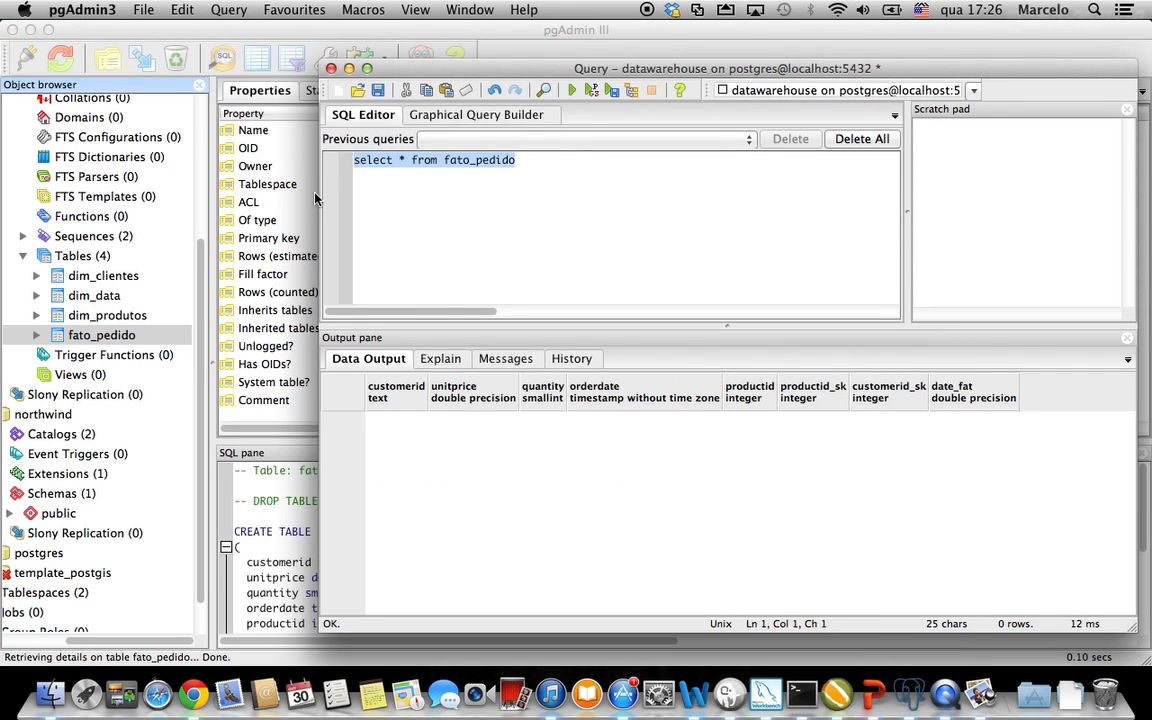
{"action": "left_click", "coordinate": [571, 90]}
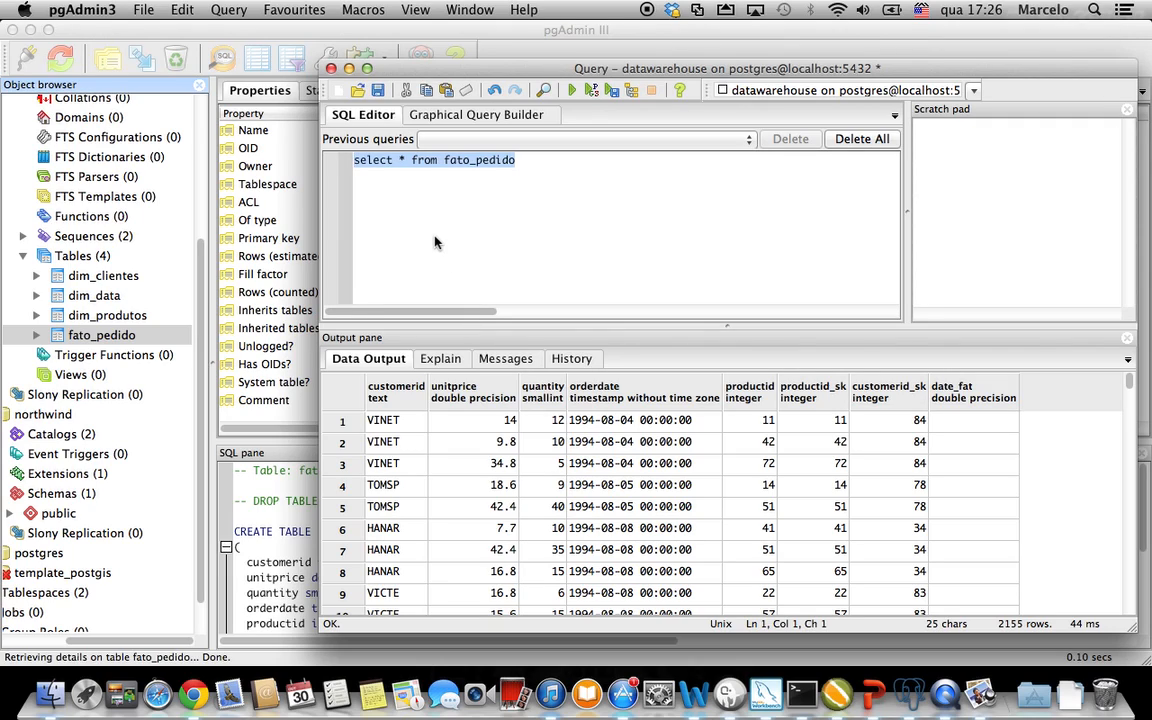
{"action": "left_click", "coordinate": [349, 68]}
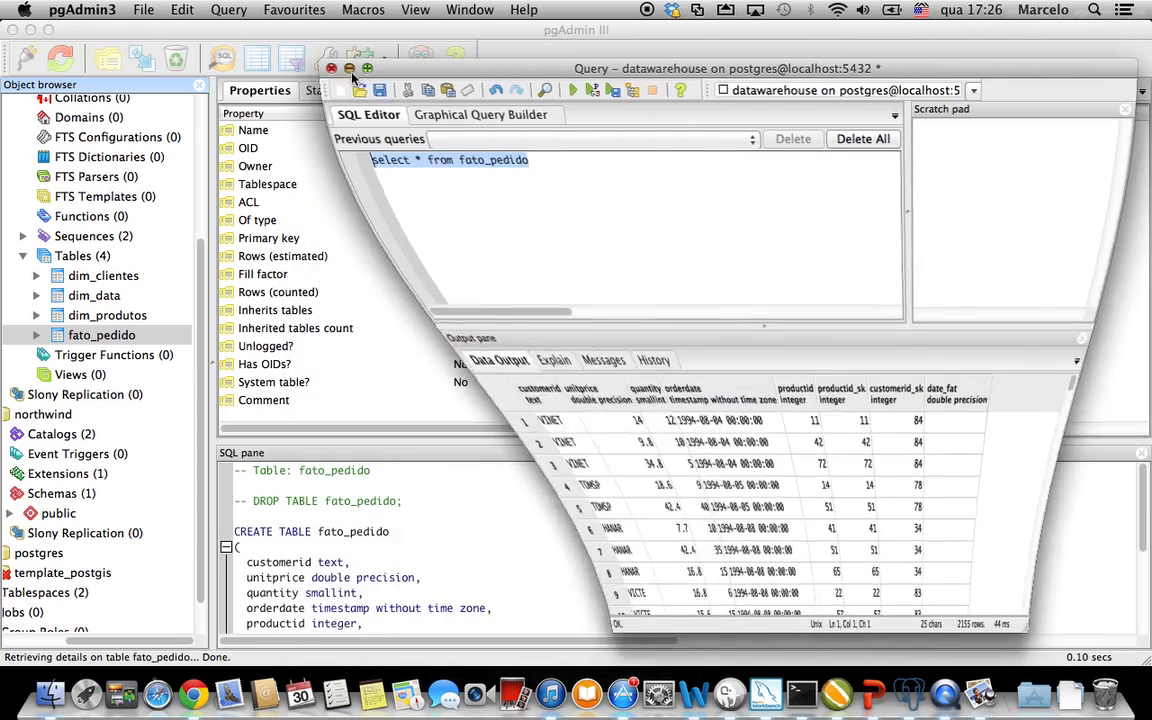
Return to Spoon's step metrics and review the FATO VENDA keys and measures on the MODELO DIMENSIONAL slide in Preview
{"action": "left_click", "coordinate": [838, 697]}
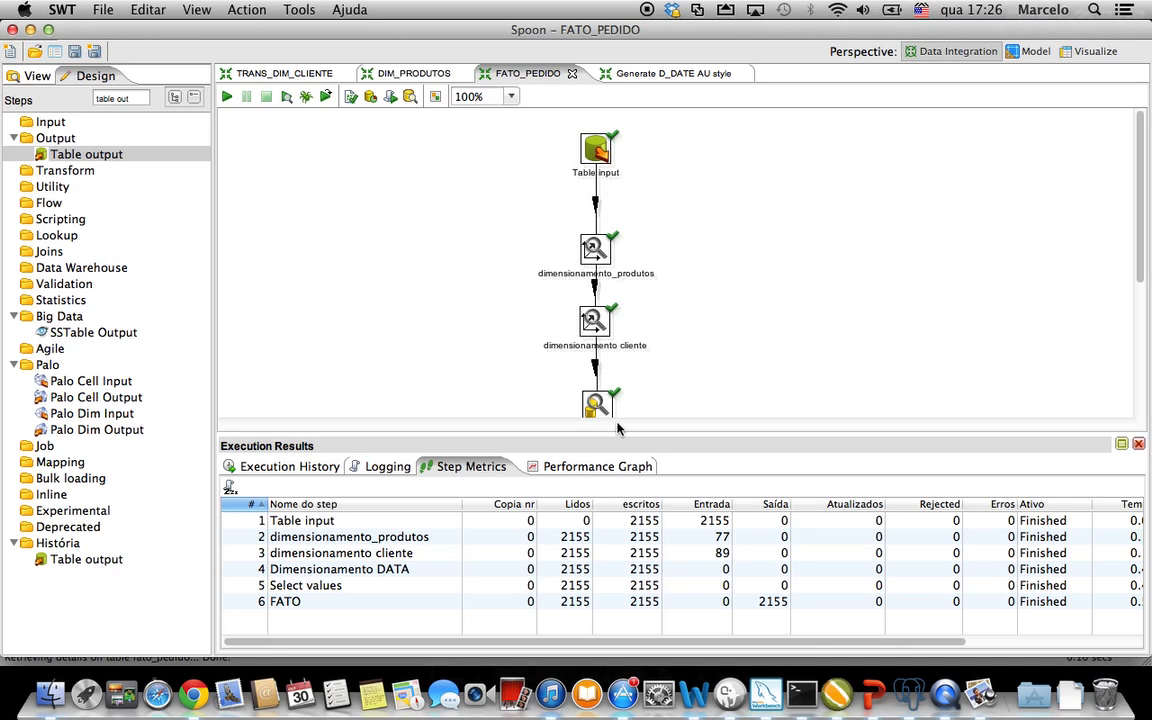
{"action": "left_click", "coordinate": [1069, 693]}
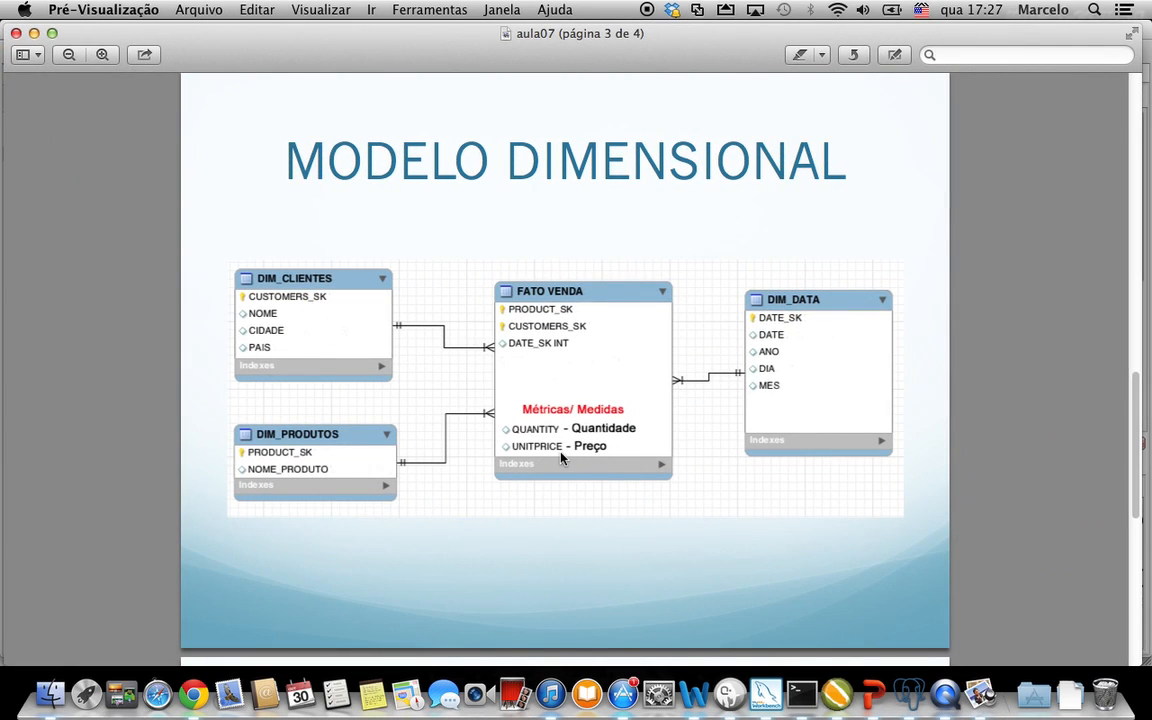
{"action": "left_click", "coordinate": [34, 34]}
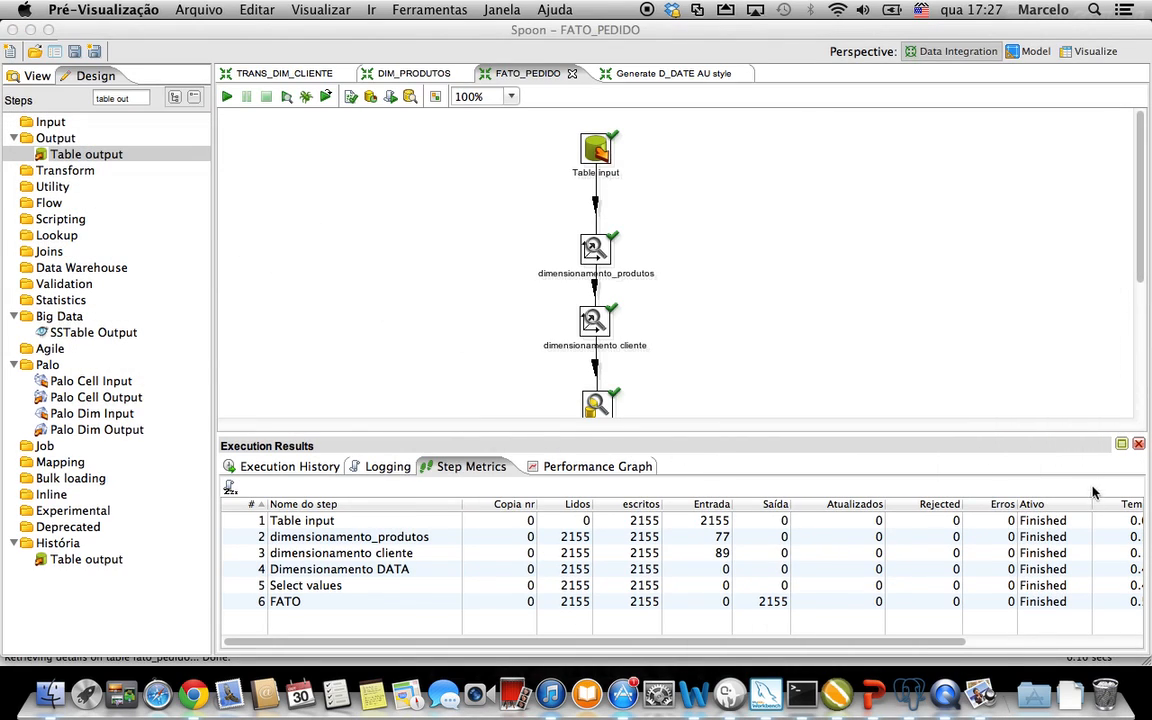
Close Spoon's execution results, review dim_clientes, dim_data, dim_produtos and fato_pedido in pgAdmin, and return to the FATO_PEDIDO transformation
{"action": "left_click", "coordinate": [1139, 444]}
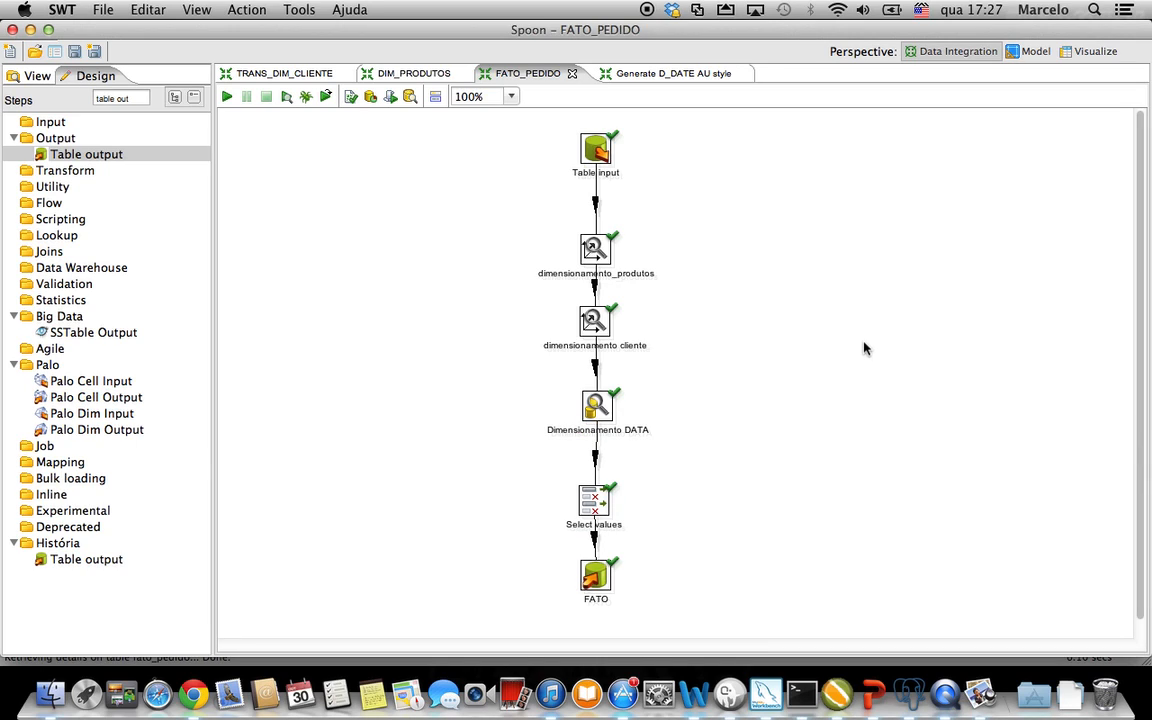
{"action": "left_click", "coordinate": [910, 693]}
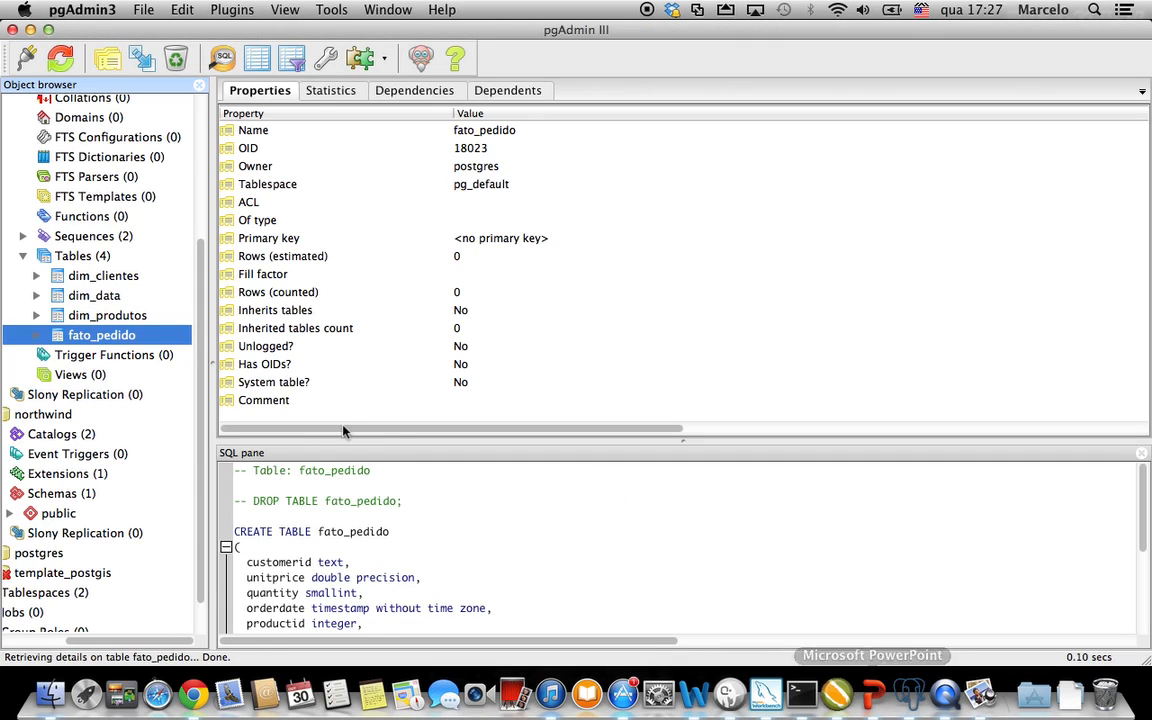
{"action": "left_click", "coordinate": [98, 275]}
{"action": "left_click", "coordinate": [92, 294]}
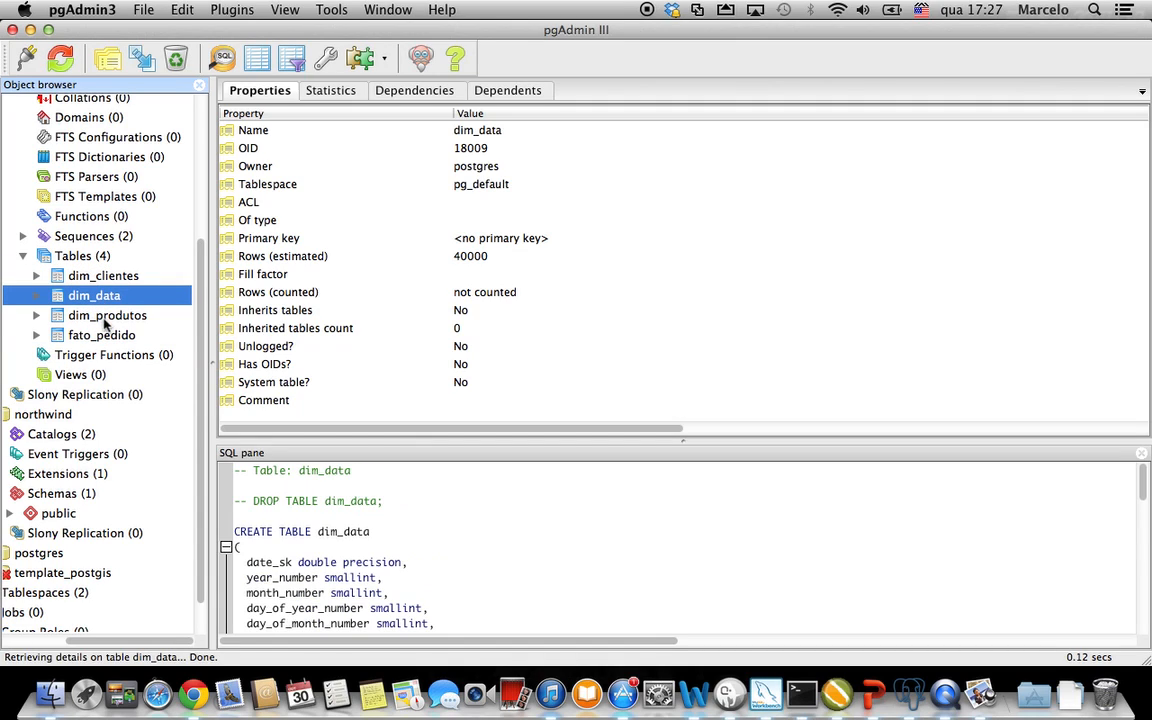
{"action": "left_click", "coordinate": [104, 316]}
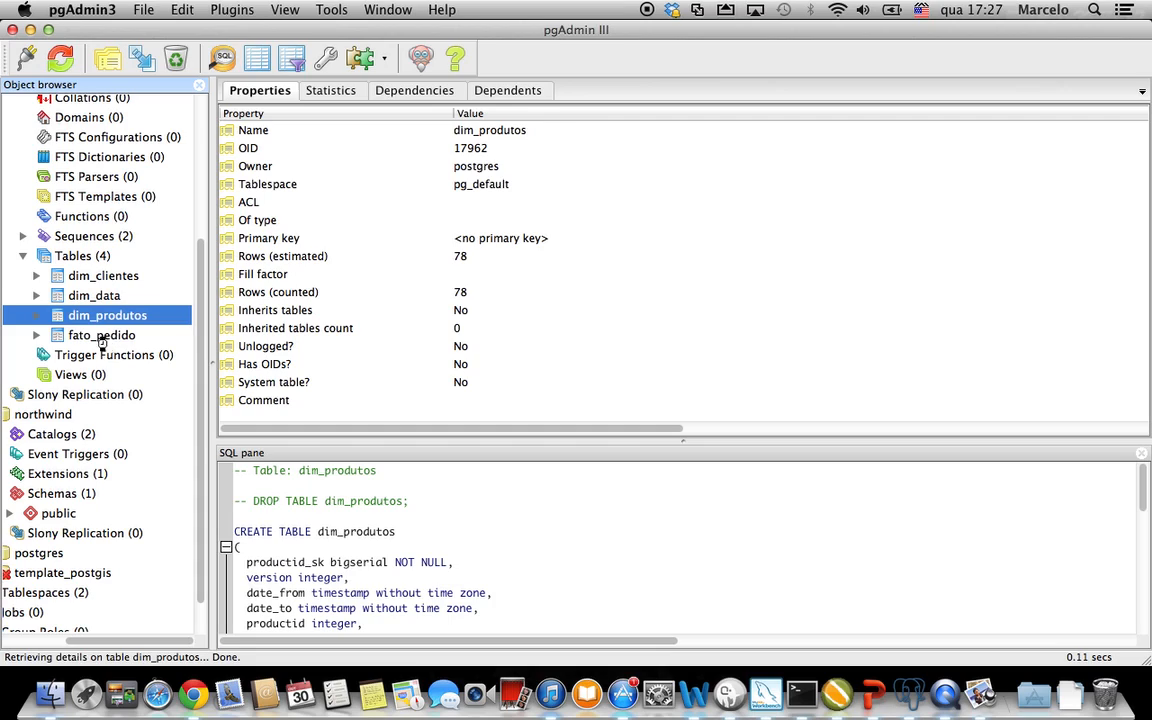
{"action": "left_click", "coordinate": [102, 337]}
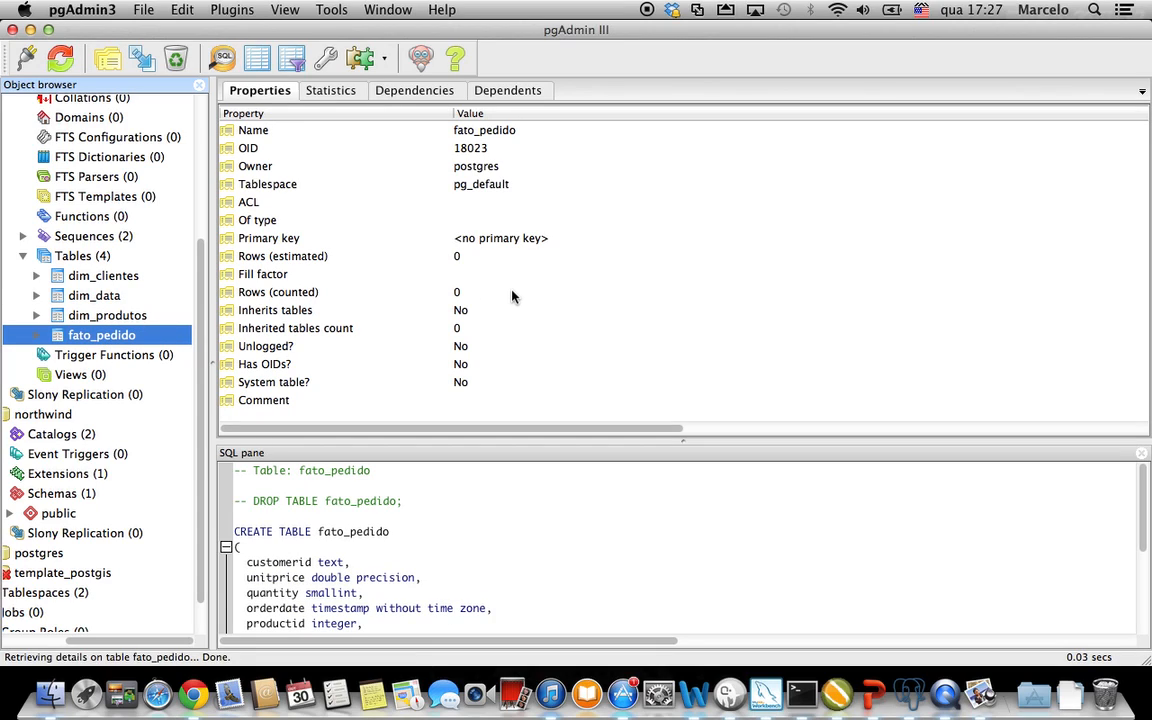
{"action": "left_click", "coordinate": [837, 694]}
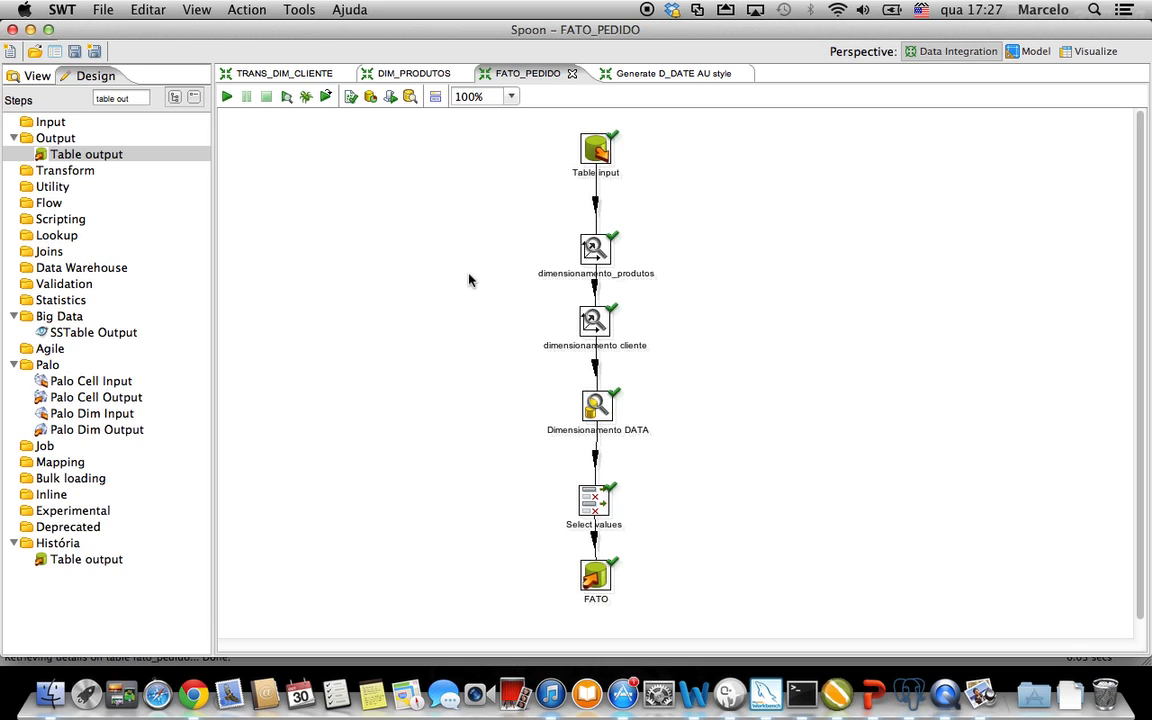
Switch to Chrome, open google.com.br in a new tab and search for "mondrian download"
{"action": "left_click", "coordinate": [193, 692]}
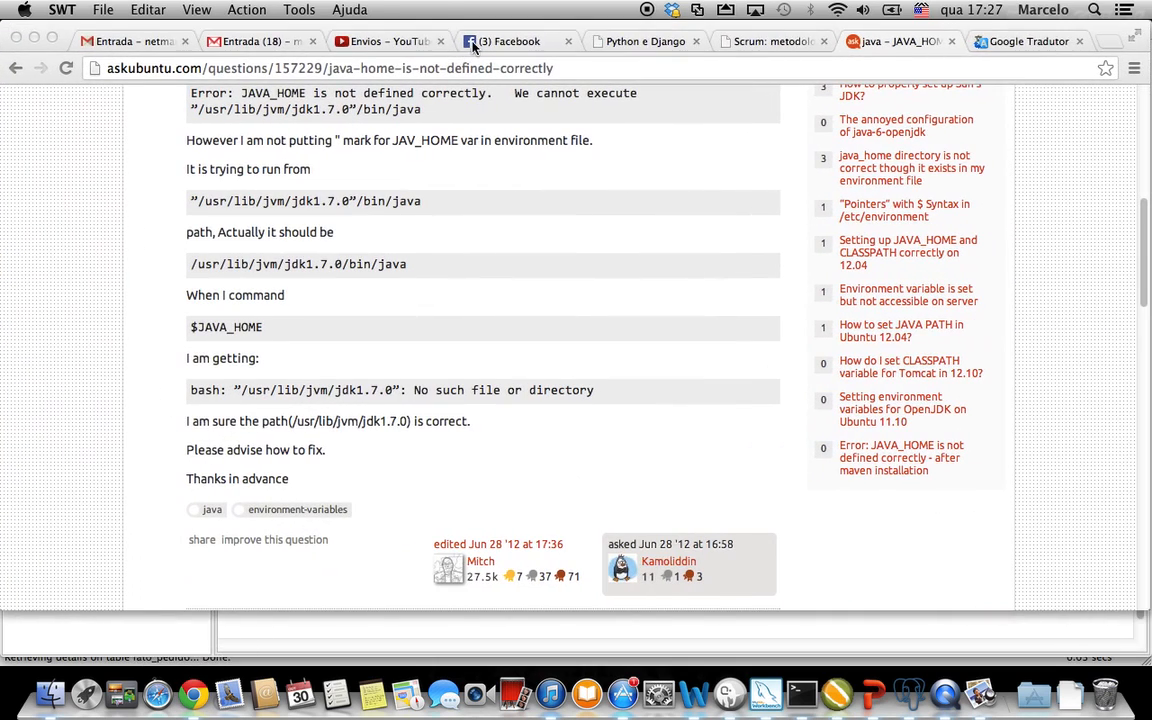
{"action": "left_click", "coordinate": [1030, 41]}
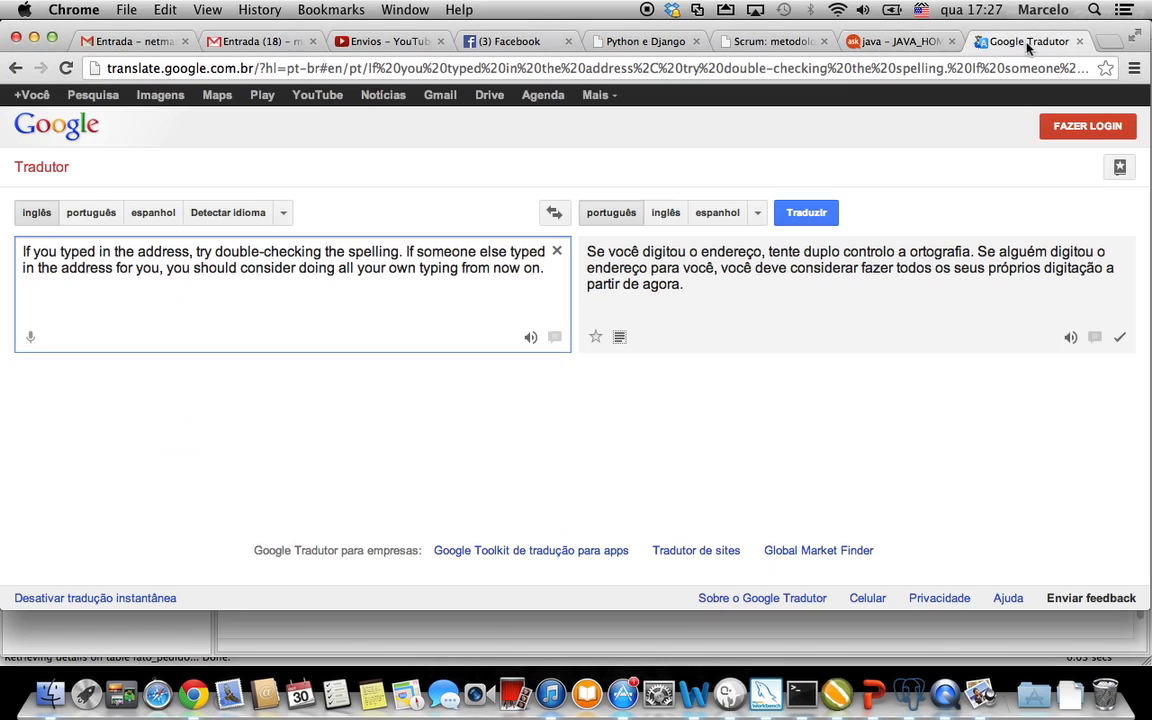
{"action": "left_click", "coordinate": [1095, 45]}
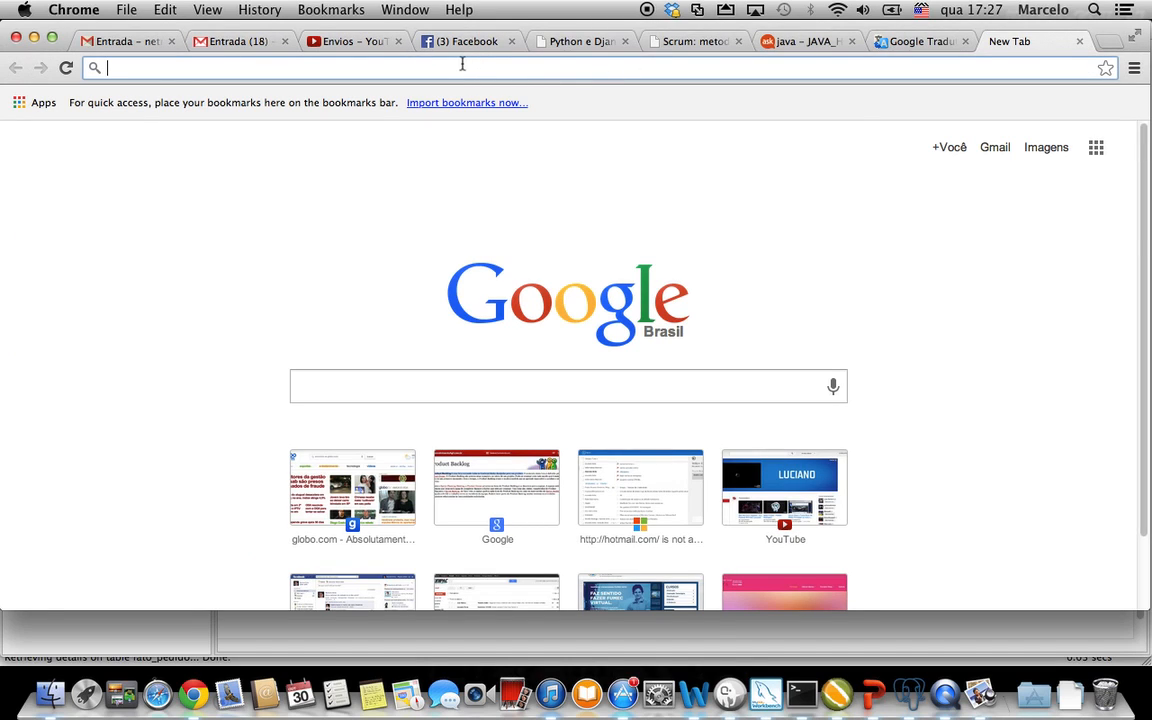
{"action": "type", "text": "google.com.br"}
{"action": "key", "text": "Return"}
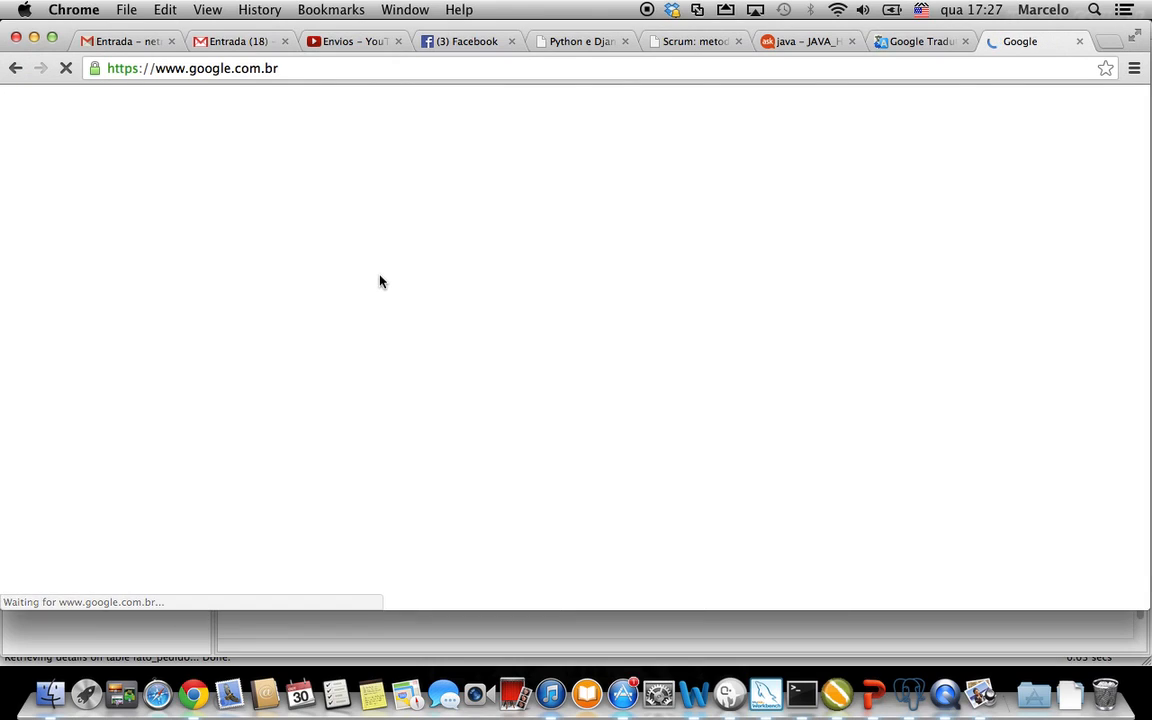
{"action": "type", "text": "mon"}
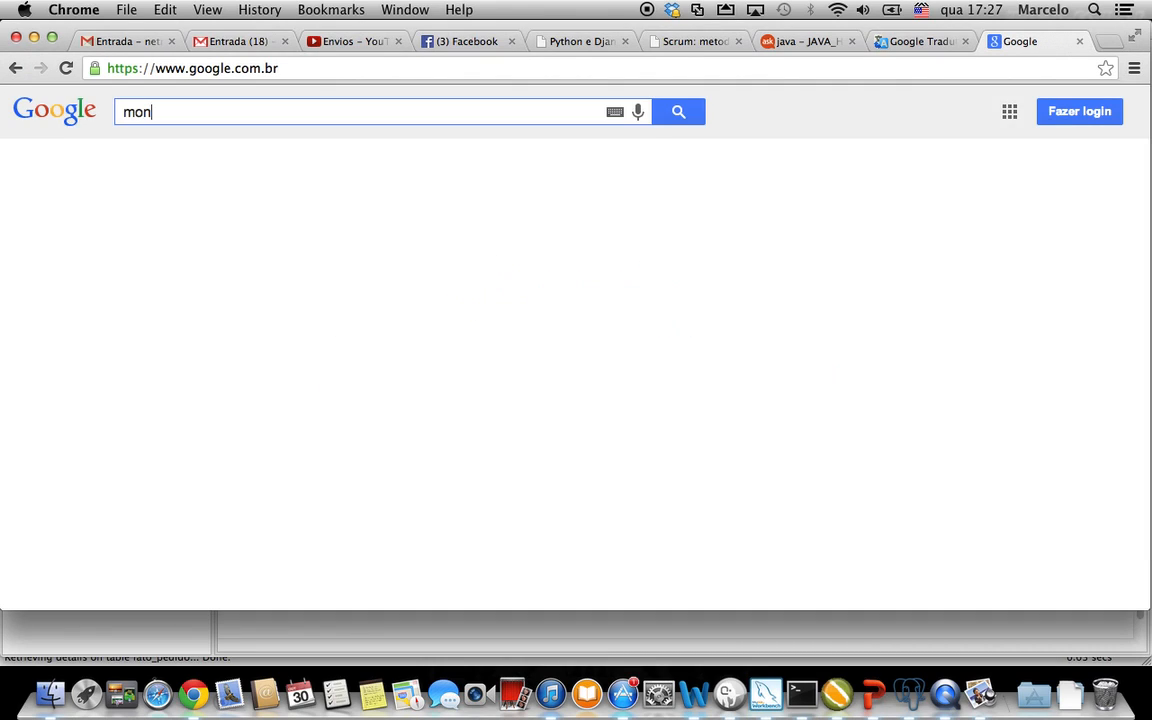
{"action": "type", "text": "dria"}
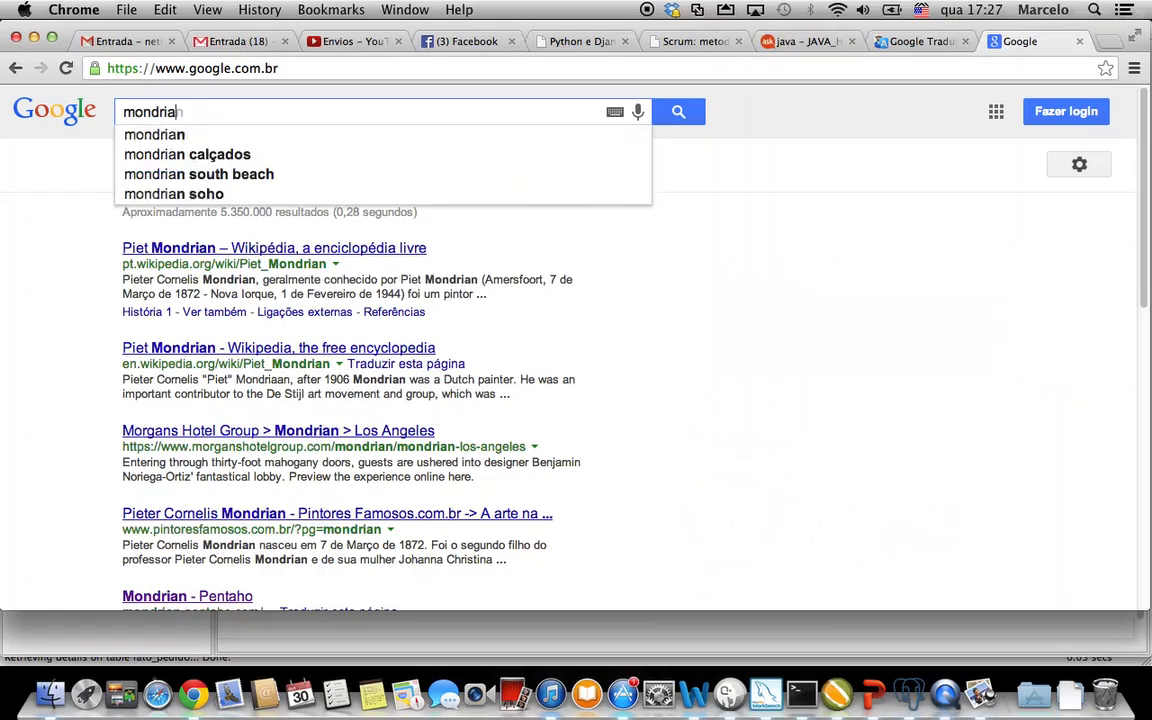
{"action": "type", "text": "n download"}
{"action": "key", "text": "Return"}
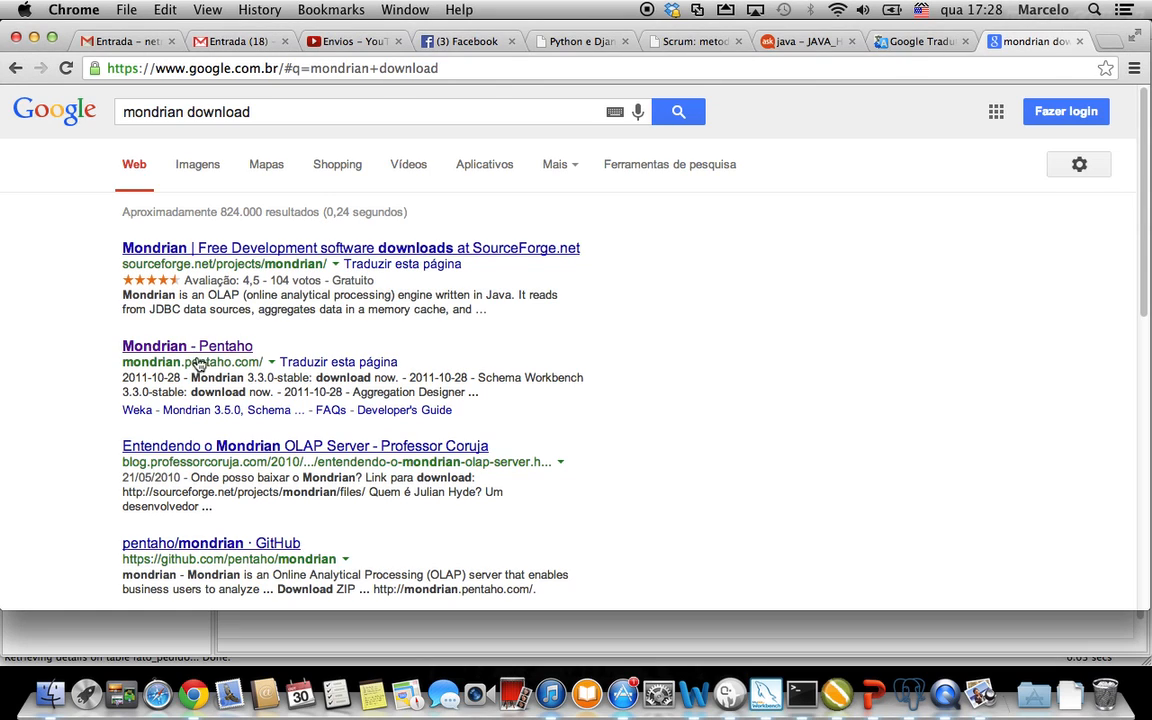
Open the Mondrian - Pentaho result, highlight the Mondrian 3.3.0-stable entry under Recent News and Releases, and minimize the browser
{"action": "left_click_drag", "start_coordinate": [139, 369], "coordinate": [217, 365]}
{"action": "left_click", "coordinate": [214, 347]}
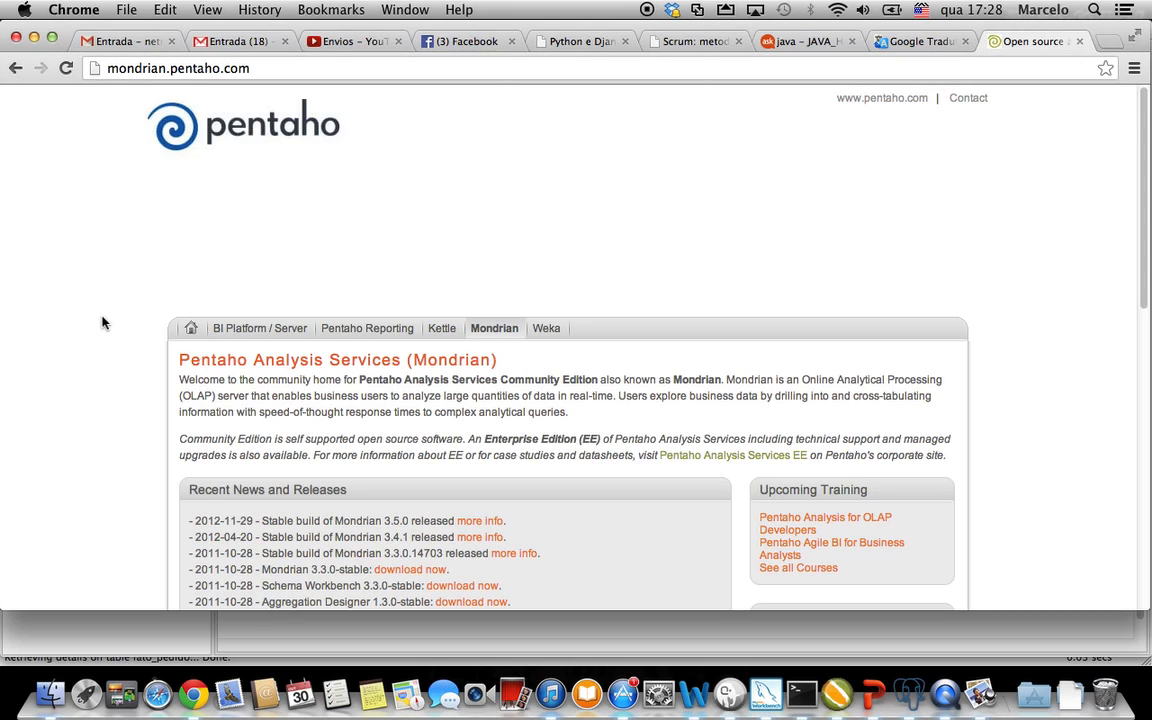
{"action": "scroll", "coordinate": [102, 322], "scroll_direction": "down", "scroll_amount": 2}
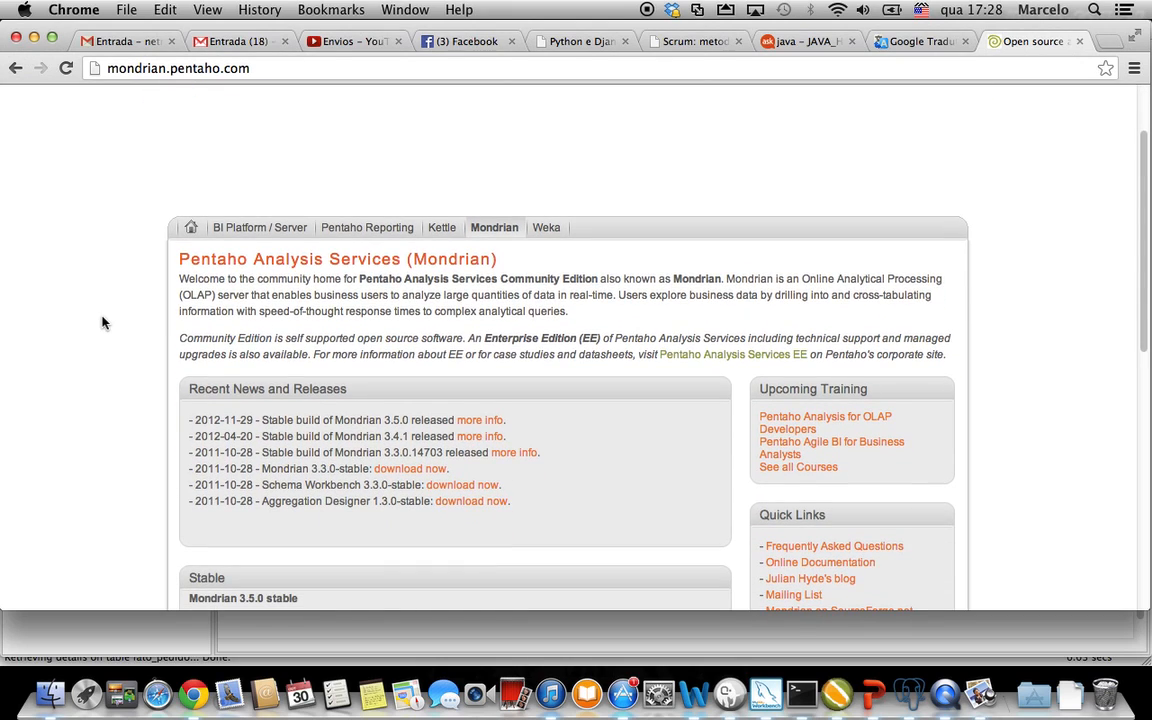
{"action": "double_click", "coordinate": [316, 469]}
{"action": "left_click_drag", "start_coordinate": [270, 469], "coordinate": [329, 469]}
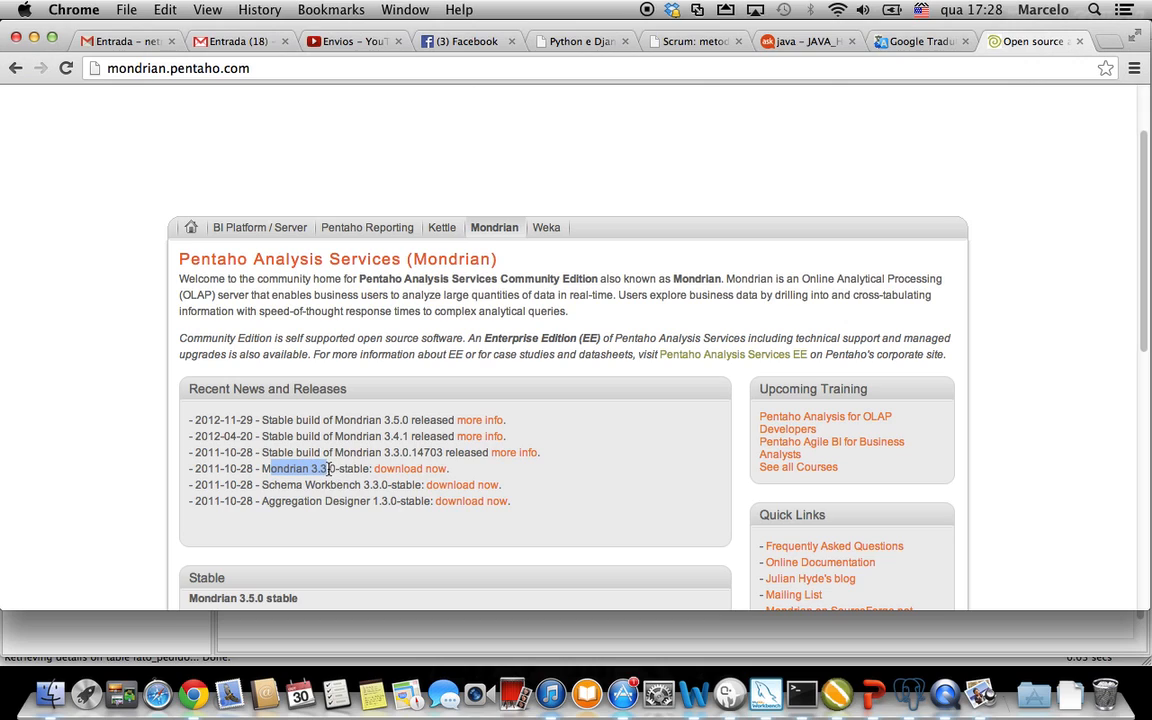
{"action": "left_click", "coordinate": [34, 37]}
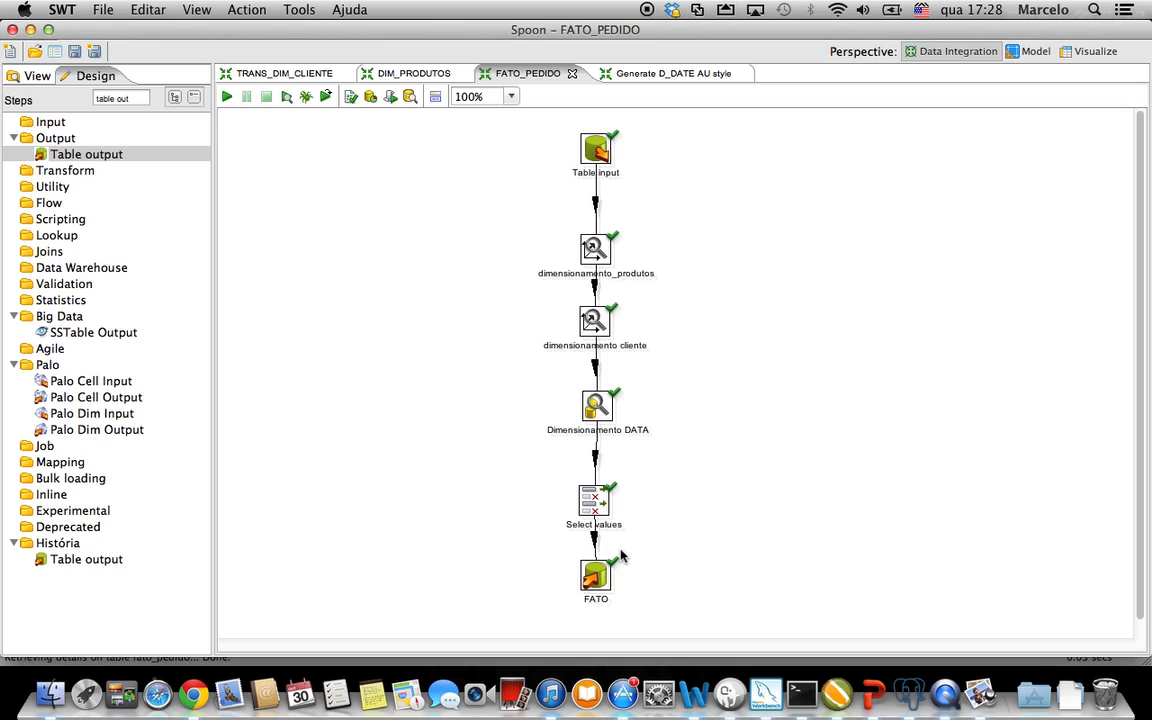
Switch to pgAdmin, collapse the public schema's table list and minimize the window to get back to Spoon
{"action": "mouse_move", "coordinate": [591, 517]}
{"action": "left_click", "coordinate": [908, 693]}
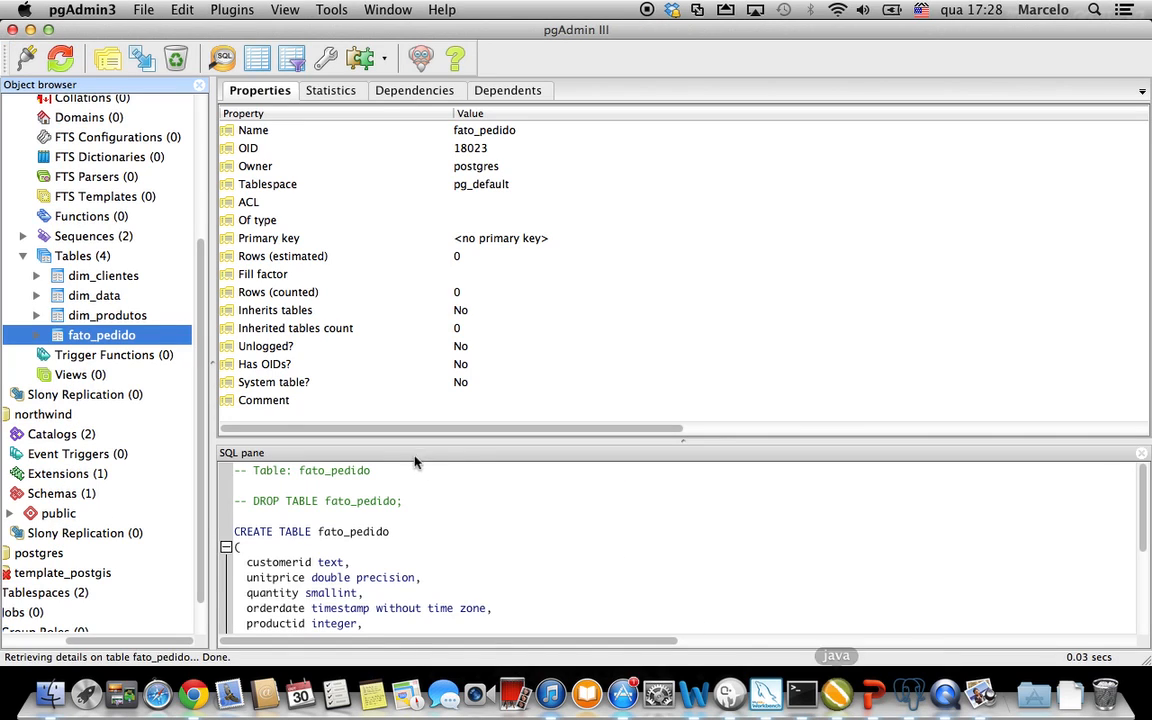
{"action": "left_click", "coordinate": [23, 257]}
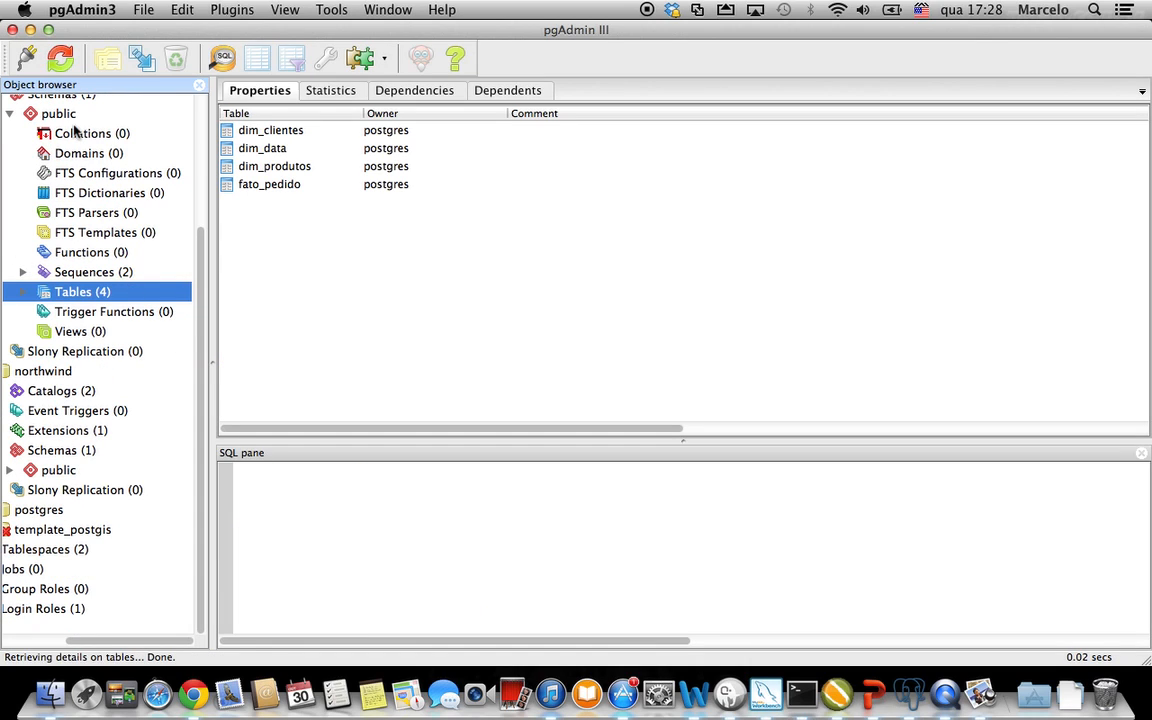
{"action": "left_click", "coordinate": [31, 30]}
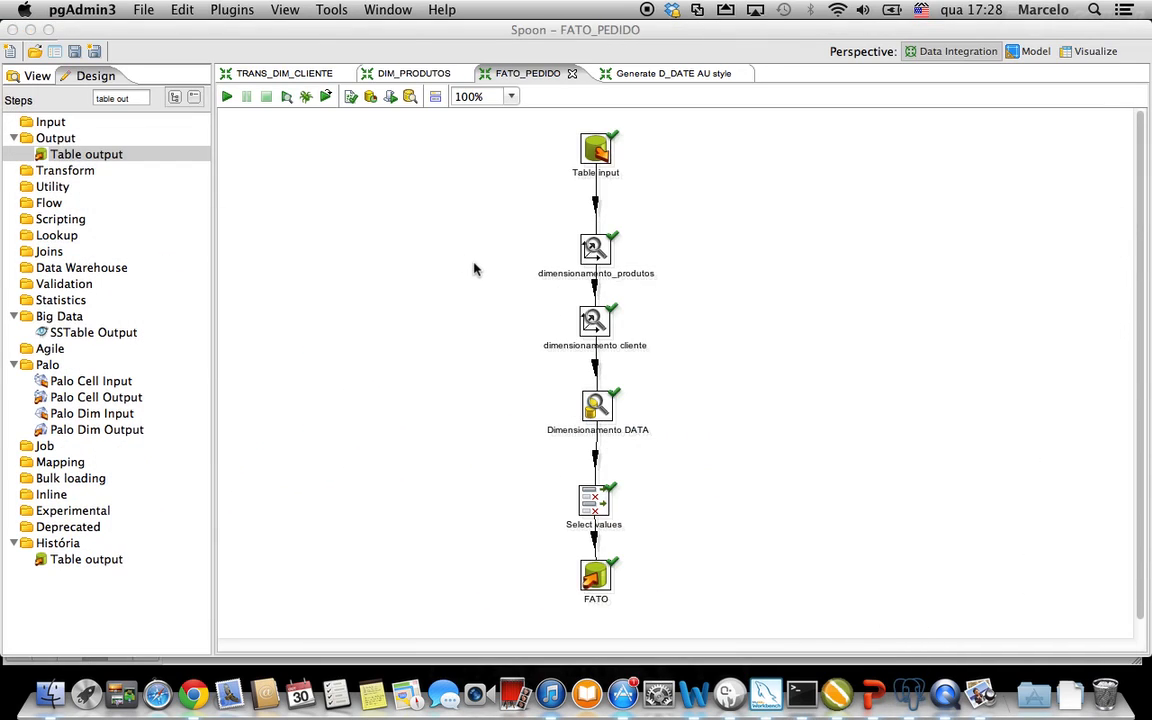